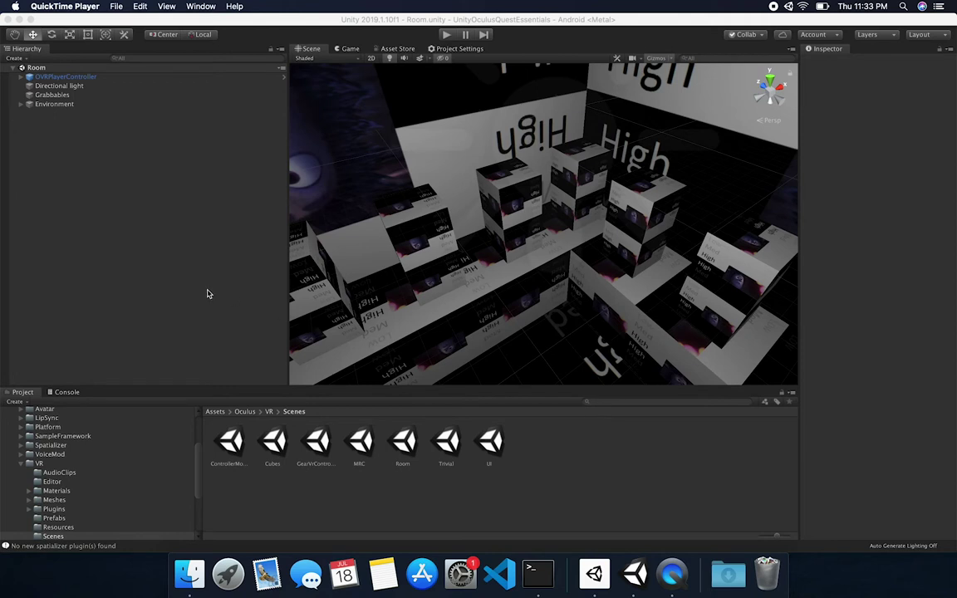
Open the SampleScene from the project's Assets/Scenes folder.
{"action": "left_click", "coordinate": [24, 465]}
{"action": "left_click", "coordinate": [20, 464]}
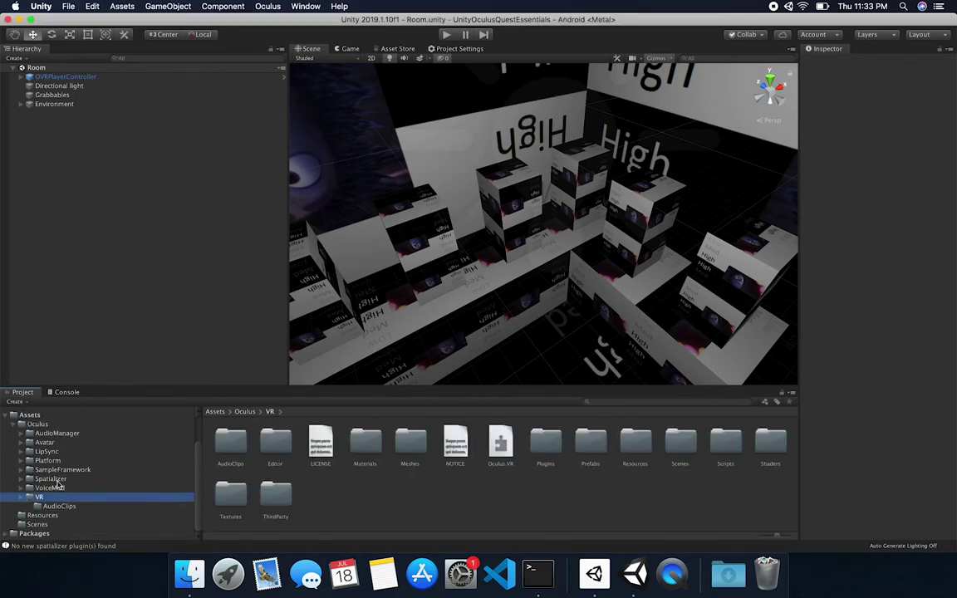
{"action": "left_click", "coordinate": [36, 525]}
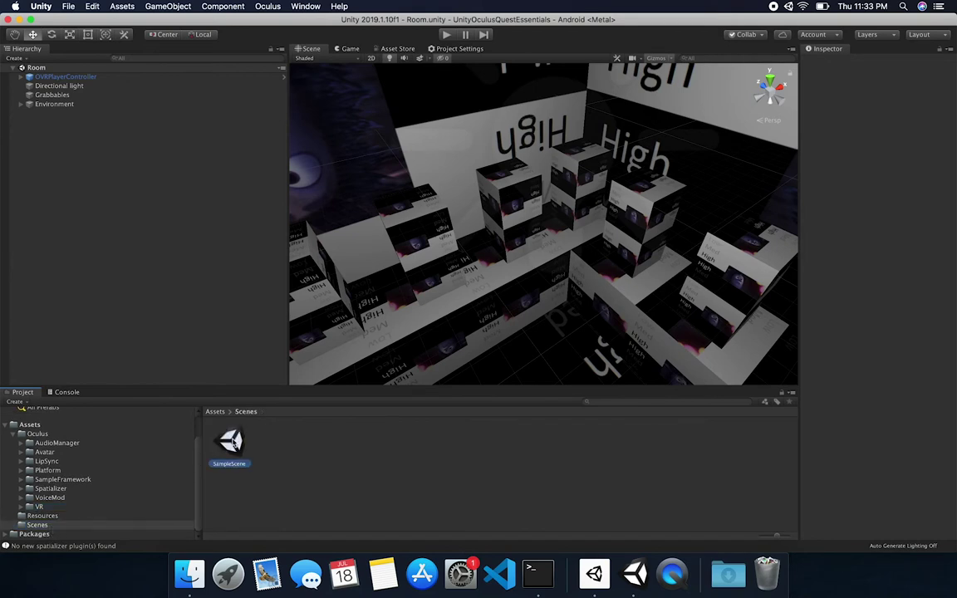
{"action": "double_click", "coordinate": [230, 442]}
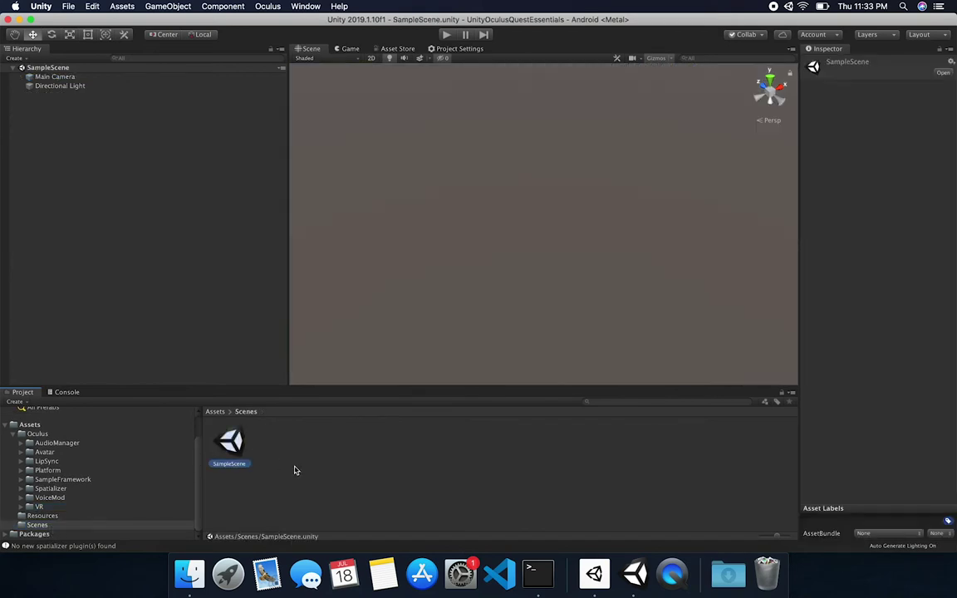
Rename the SampleScene asset to VRMovement and reopen it.
{"action": "left_click", "coordinate": [231, 464]}
{"action": "type", "text": "VRMovement"}
{"action": "key", "text": "Return"}
{"action": "left_click", "coordinate": [554, 221]}
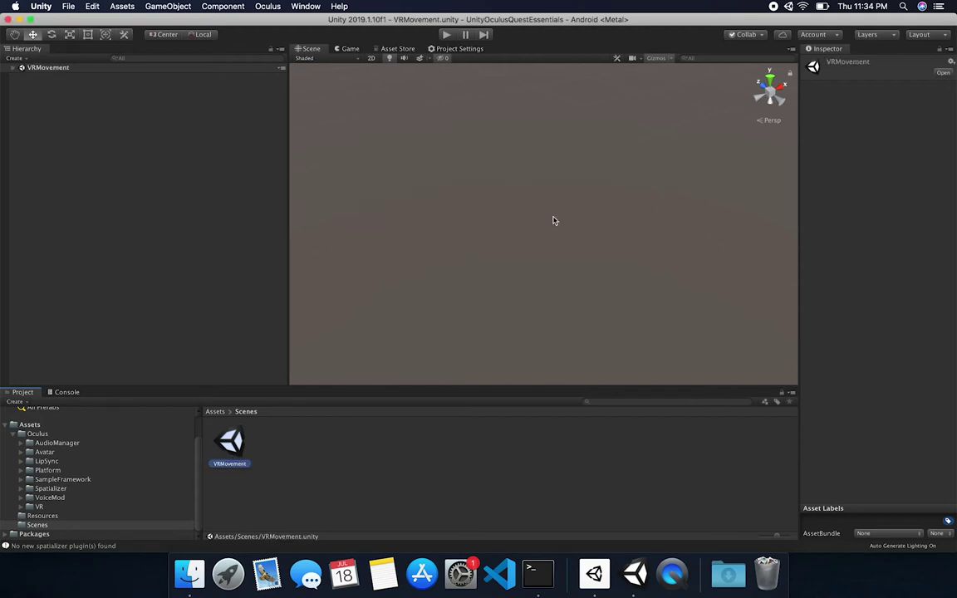
{"action": "left_click", "coordinate": [334, 501]}
{"action": "double_click", "coordinate": [241, 440]}
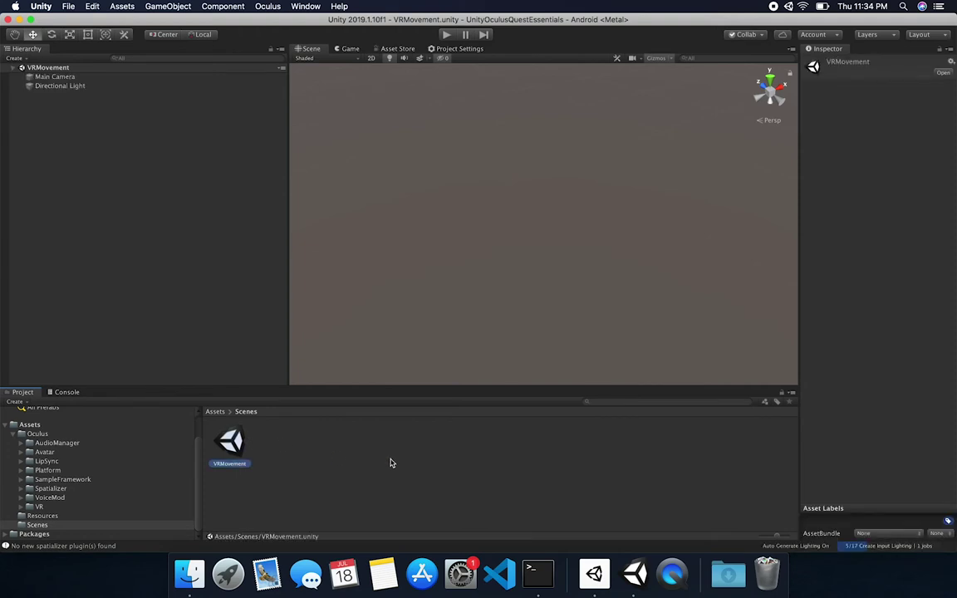
Delete the Main Camera and add the OVRPlayerController prefab from Oculus/VR/Prefabs to the scene, above the Directional Light.
{"action": "left_click", "coordinate": [62, 78]}
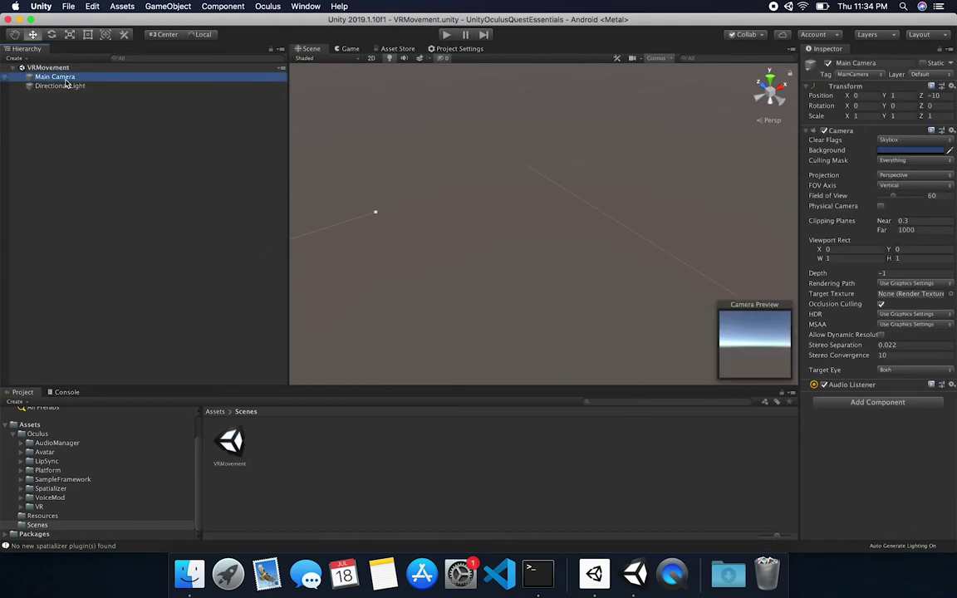
{"action": "key", "text": "super+BackSpace"}
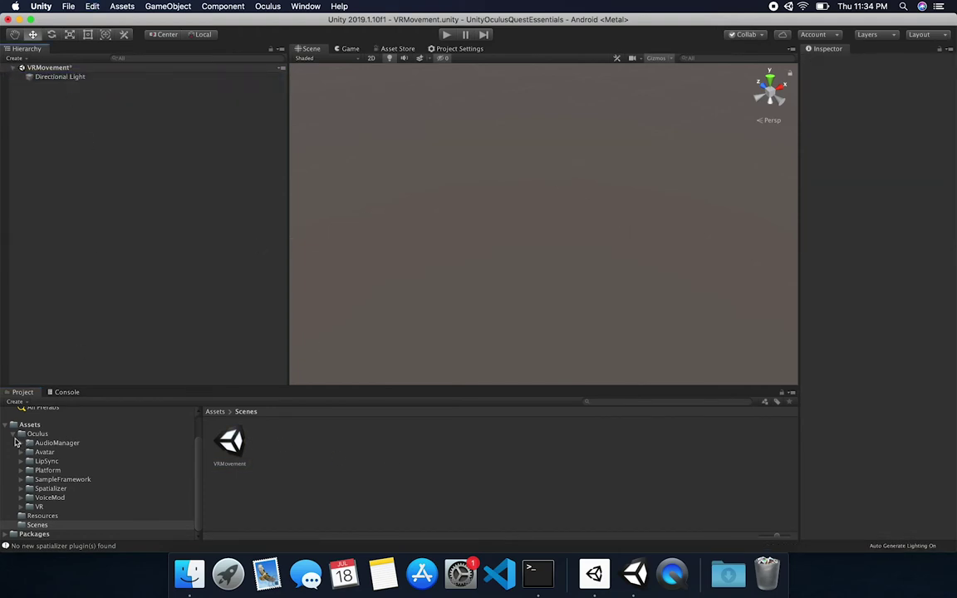
{"action": "left_click", "coordinate": [37, 507]}
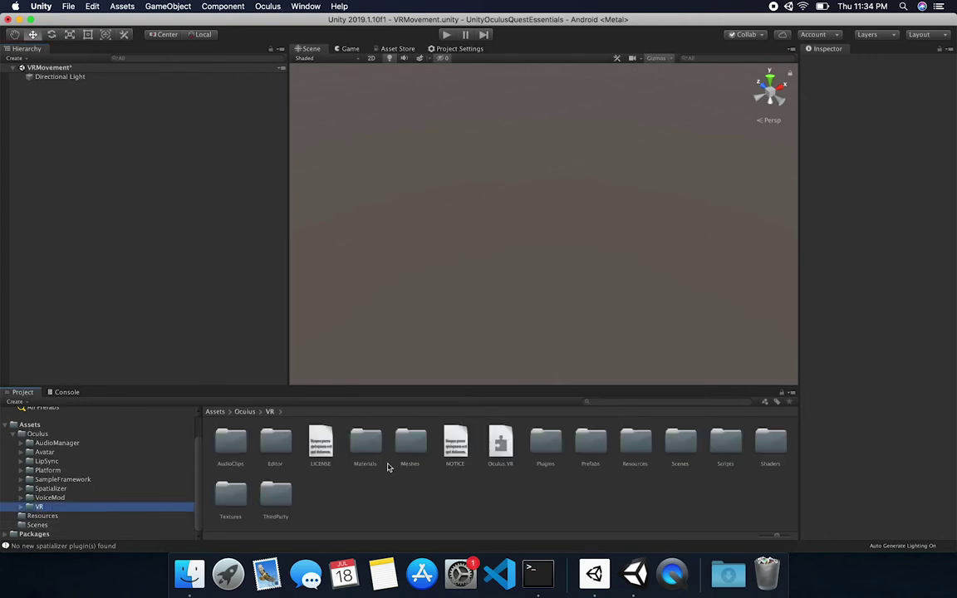
{"action": "double_click", "coordinate": [588, 447]}
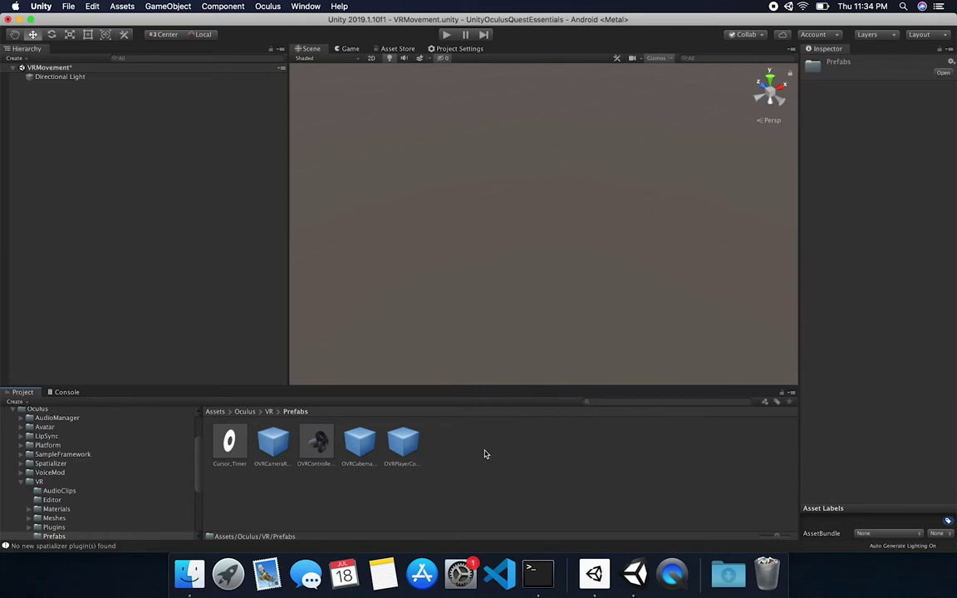
{"action": "left_click", "coordinate": [406, 444]}
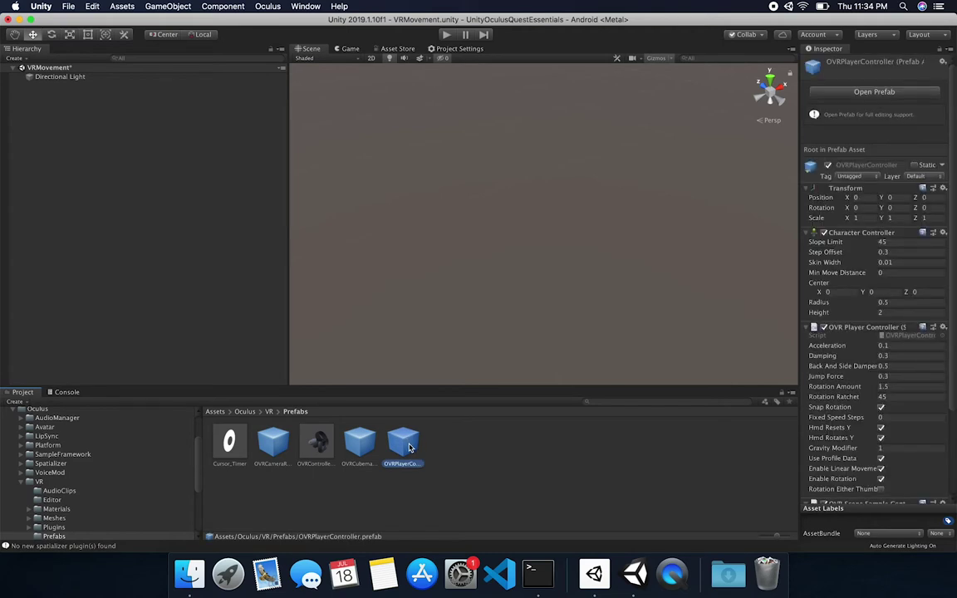
{"action": "left_click_drag", "start_coordinate": [408, 448], "coordinate": [177, 145]}
{"action": "left_click_drag", "start_coordinate": [80, 86], "coordinate": [79, 73]}
Create an empty object named [CONTROLLERS] and make OVRPlayerController its child.
{"action": "right_click", "coordinate": [91, 123]}
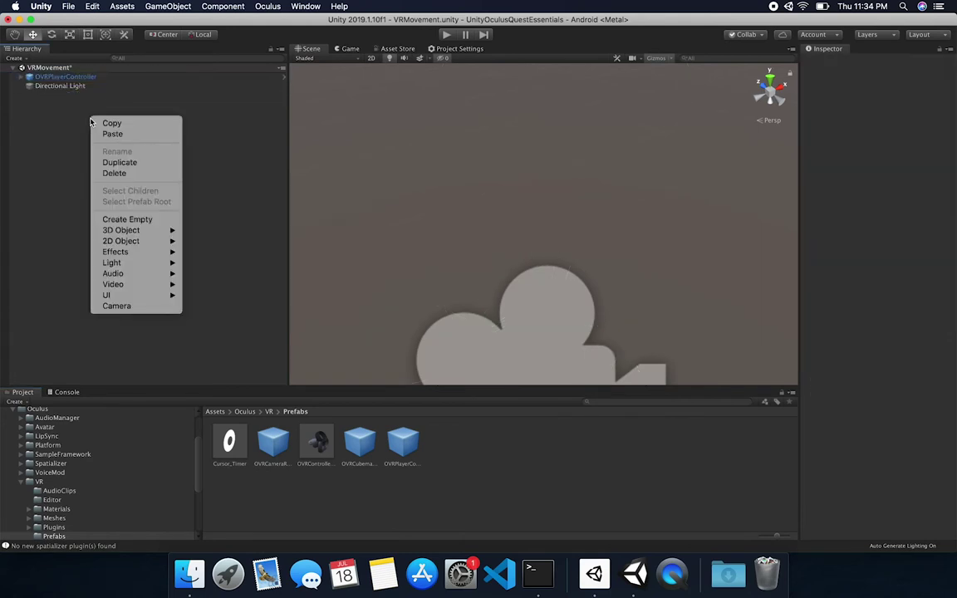
{"action": "left_click", "coordinate": [129, 220]}
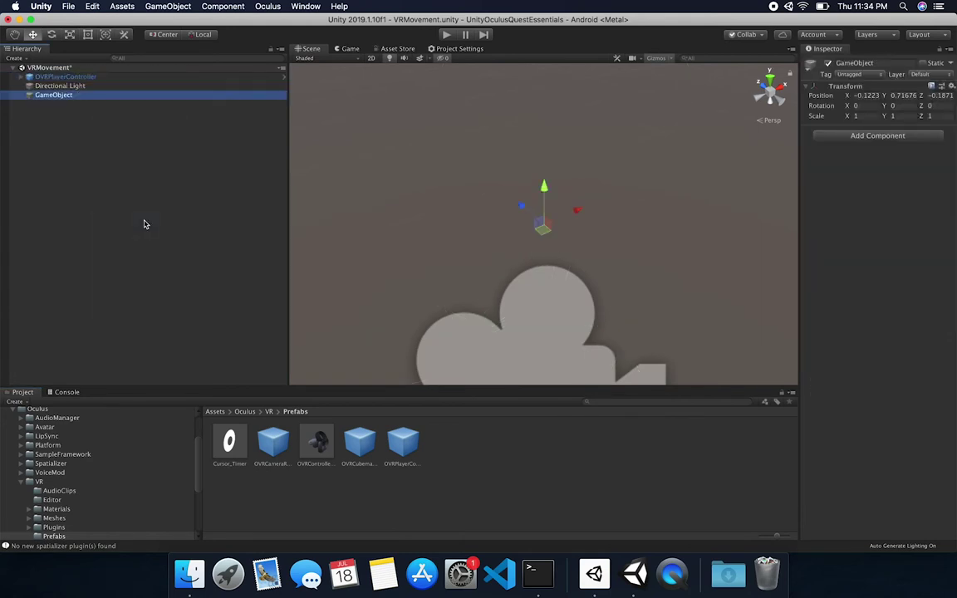
{"action": "left_click", "coordinate": [56, 98]}
{"action": "key", "text": "BackSpace"}
{"action": "type", "text": "OVR"}
{"action": "key", "text": "BackSpace"}
{"action": "key", "text": "BackSpace"}
{"action": "key", "text": "BackSpace"}
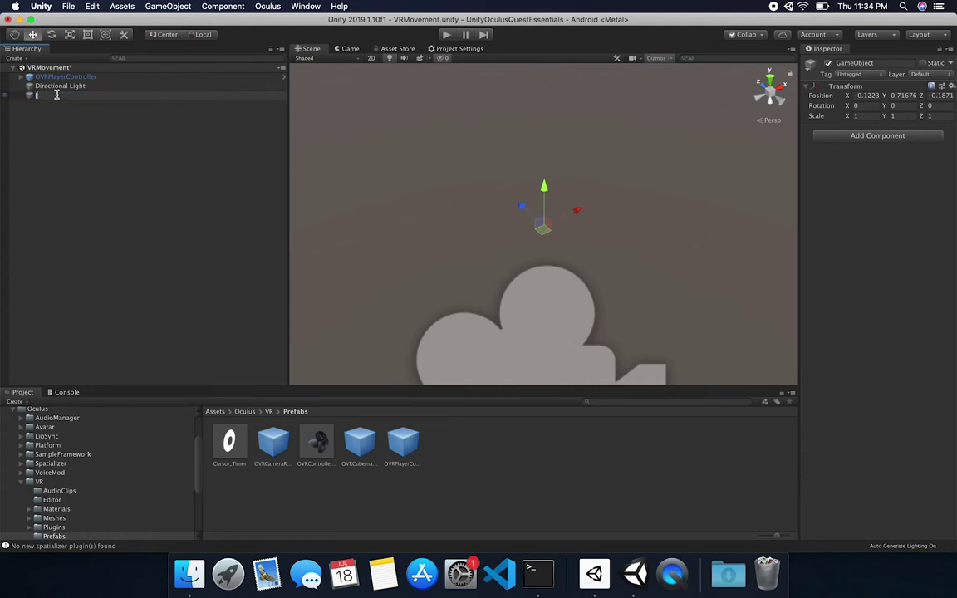
{"action": "type", "text": "Envi"}
{"action": "key", "text": "BackSpace"}
{"action": "key", "text": "BackSpace"}
{"action": "key", "text": "BackSpace"}
{"action": "key", "text": "BackSpace"}
{"action": "type", "text": "[CONTROLLER"}
{"action": "key", "text": "Return"}
{"action": "left_click_drag", "start_coordinate": [67, 76], "coordinate": [72, 98]}
Create an empty root object named [LIGHTS] and collapse the [CONTROLLERS] group above it.
{"action": "left_click", "coordinate": [96, 134]}
{"action": "right_click", "coordinate": [97, 135]}
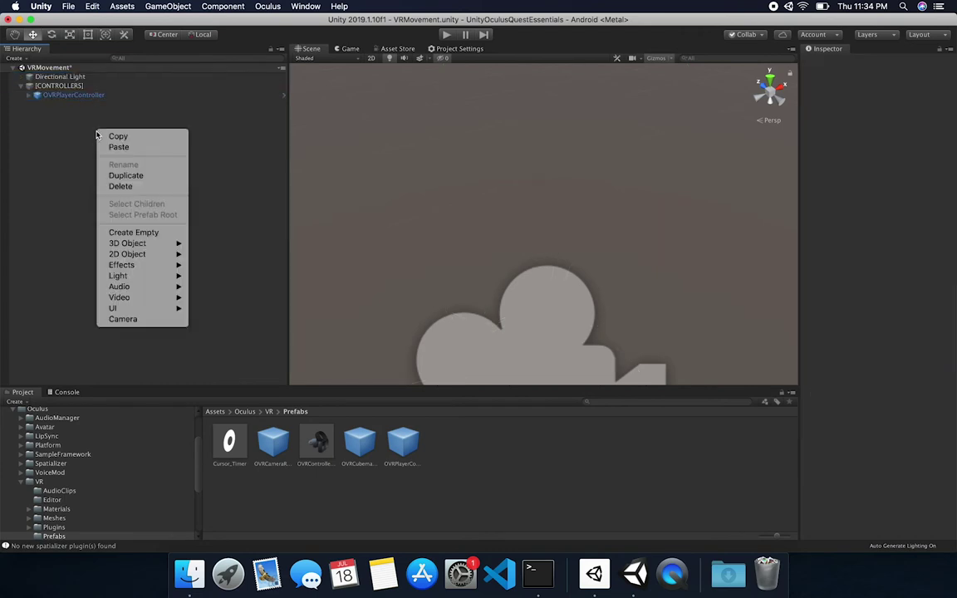
{"action": "left_click", "coordinate": [133, 230]}
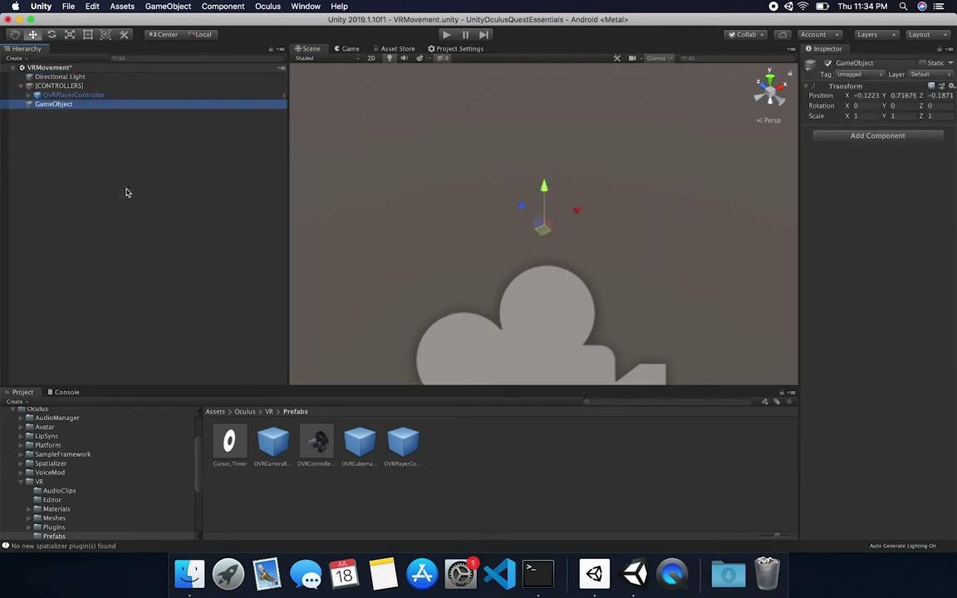
{"action": "left_click", "coordinate": [54, 104]}
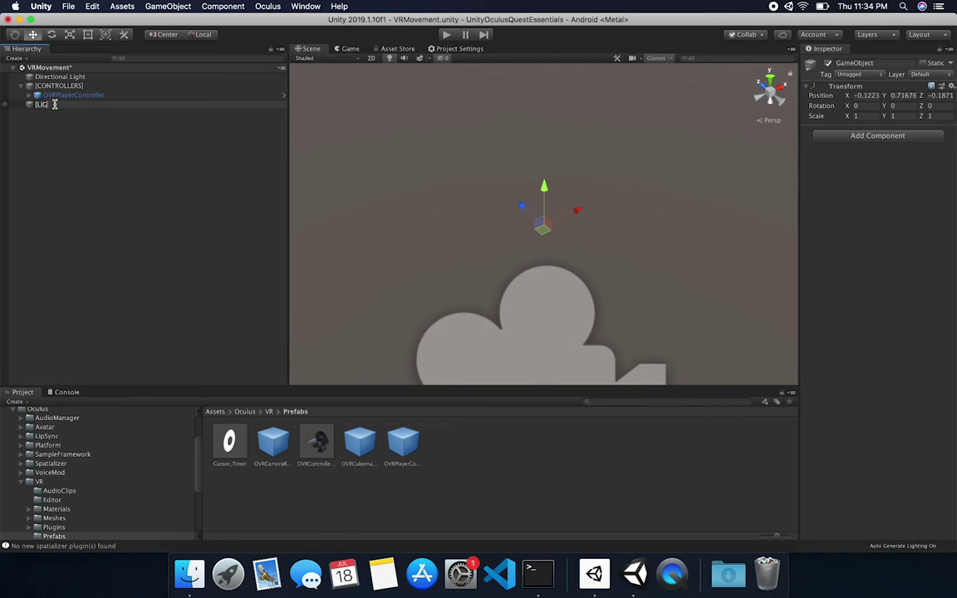
{"action": "type", "text": "[LIGHTS]"}
{"action": "key", "text": "Return"}
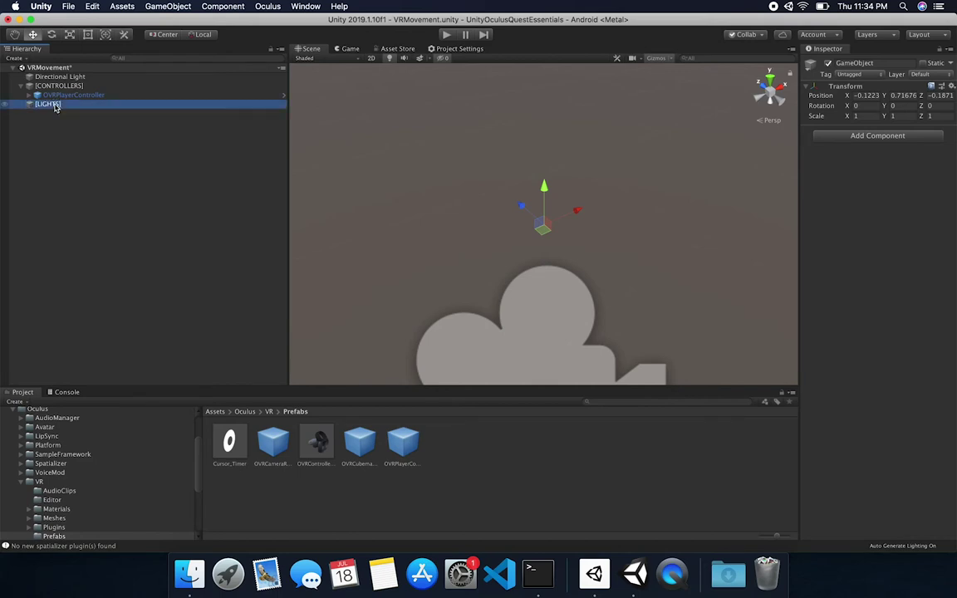
{"action": "mouse_move", "coordinate": [47, 104]}
{"action": "left_mouse_down"}
{"action": "mouse_move", "coordinate": [51, 81]}
{"action": "mouse_move", "coordinate": [53, 99]}
{"action": "left_mouse_up"}
{"action": "left_click", "coordinate": [19, 95]}
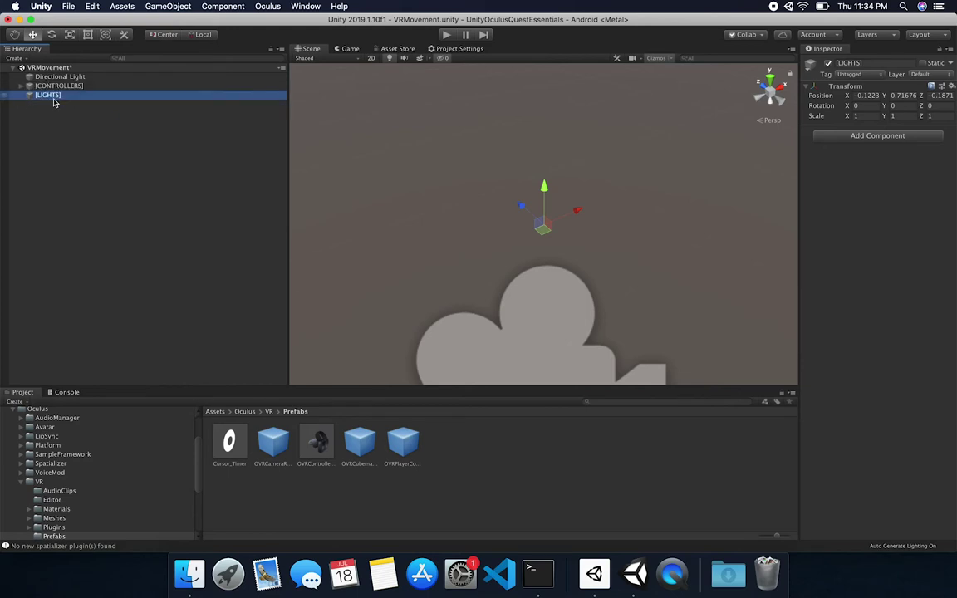
Create another empty root object named [CONTENT] below [LIGHTS].
{"action": "left_click", "coordinate": [55, 120]}
{"action": "right_click", "coordinate": [54, 119]}
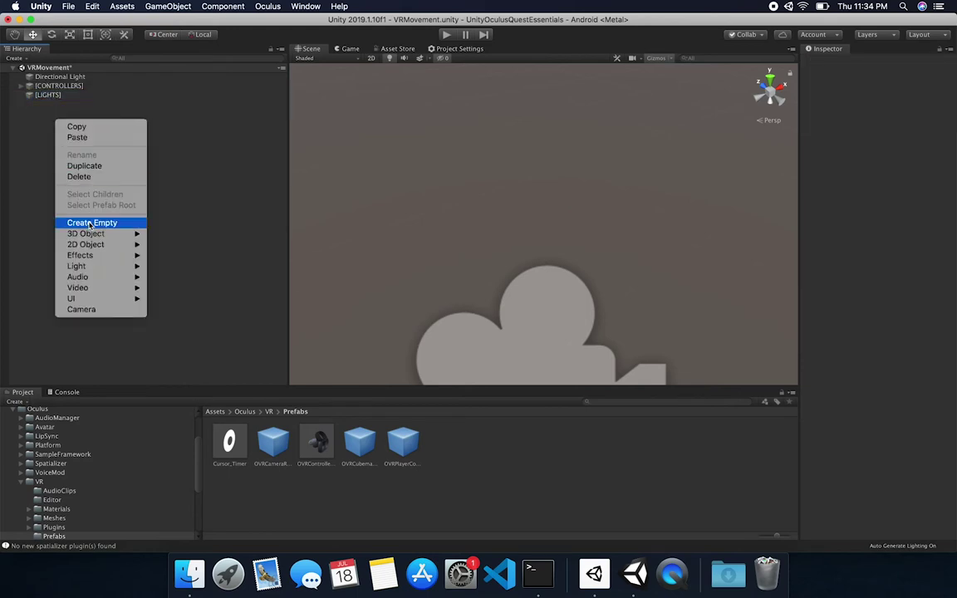
{"action": "left_click", "coordinate": [88, 222]}
{"action": "left_click", "coordinate": [53, 105]}
{"action": "type", "text": "[CONTENT"}
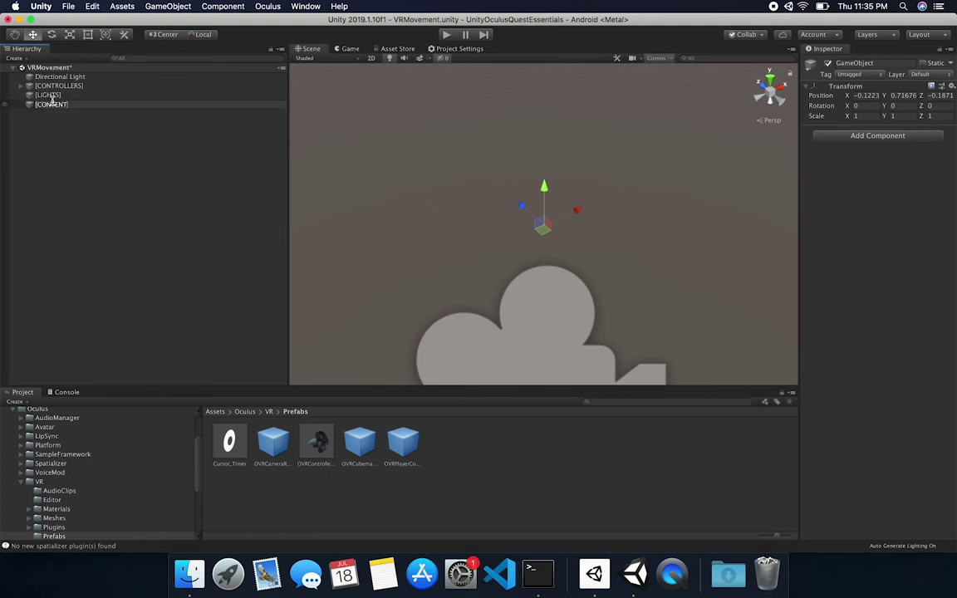
{"action": "left_click", "coordinate": [71, 145]}
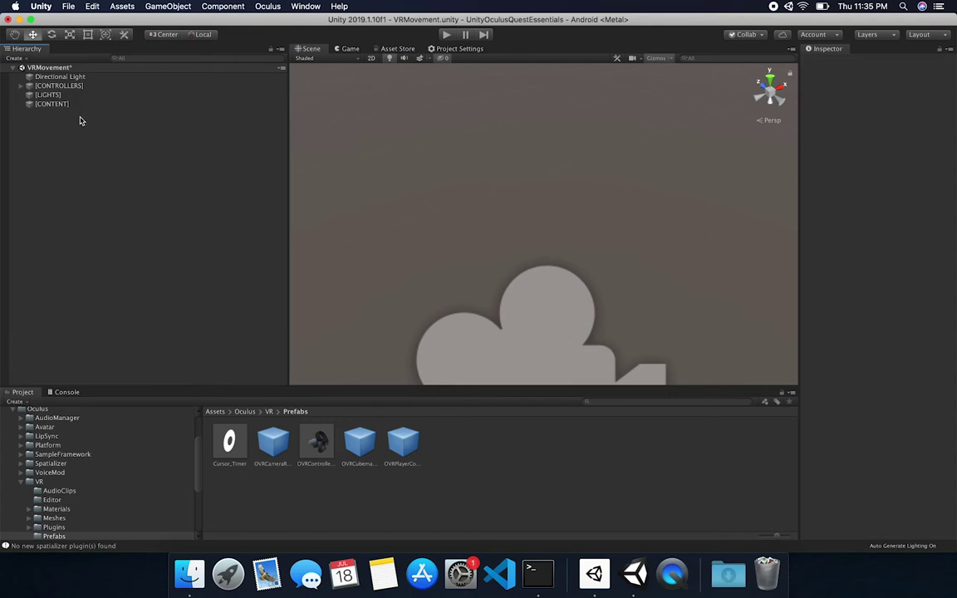
Make the Directional Light a child of [LIGHTS] and collapse that group.
{"action": "left_click_drag", "start_coordinate": [58, 77], "coordinate": [55, 96]}
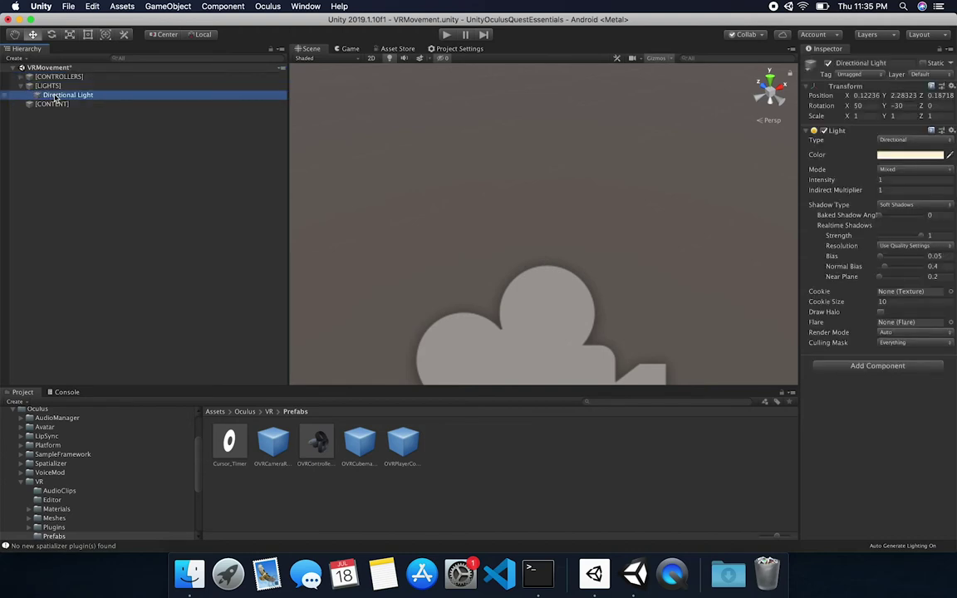
{"action": "left_click", "coordinate": [21, 86]}
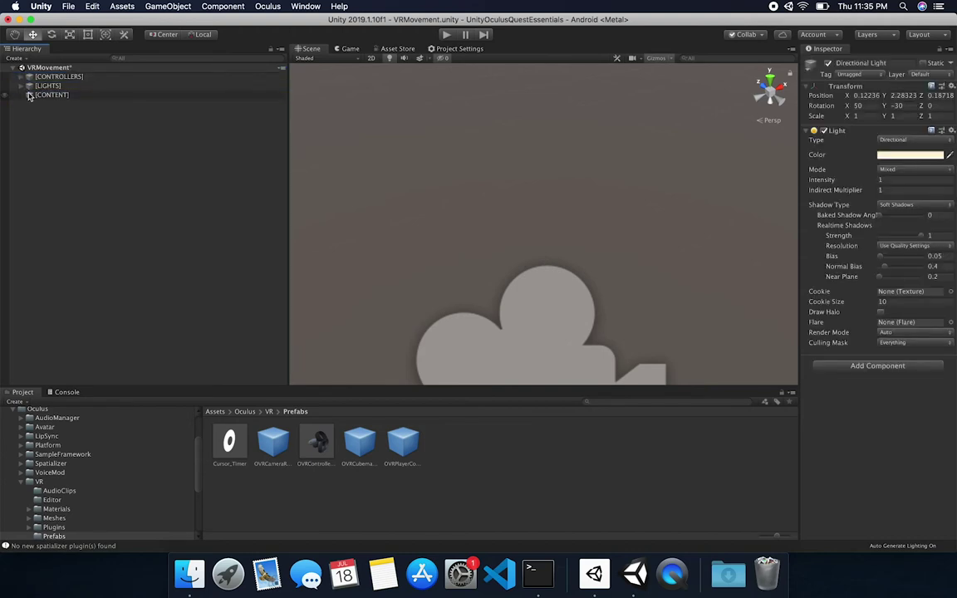
{"action": "left_click", "coordinate": [52, 76]}
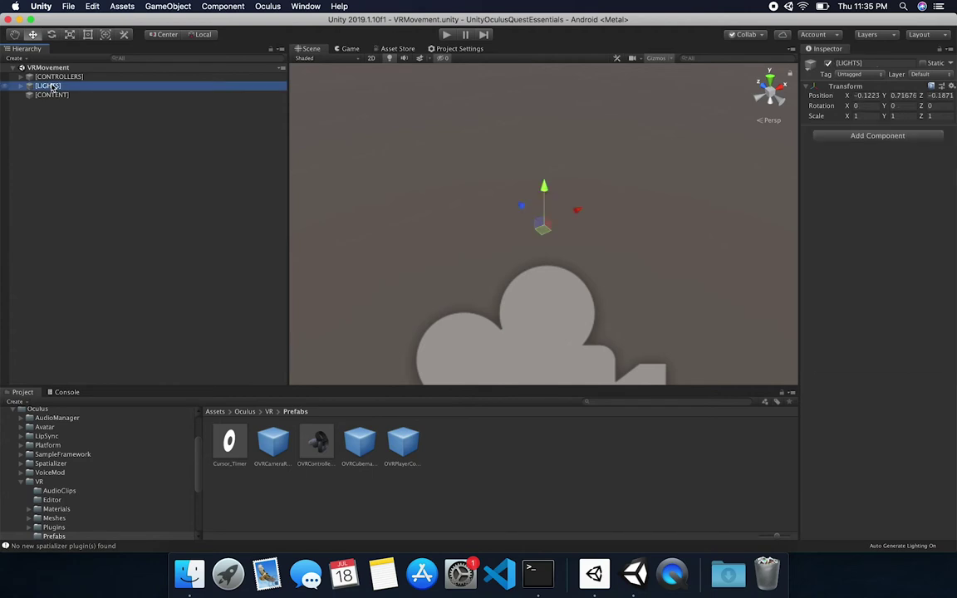
Focus on OVRPlayerController inside [CONTROLLERS], widen its Inspector and set its position to X 0, Y 0, Z 0.
{"action": "left_click", "coordinate": [22, 76]}
{"action": "double_click", "coordinate": [73, 85]}
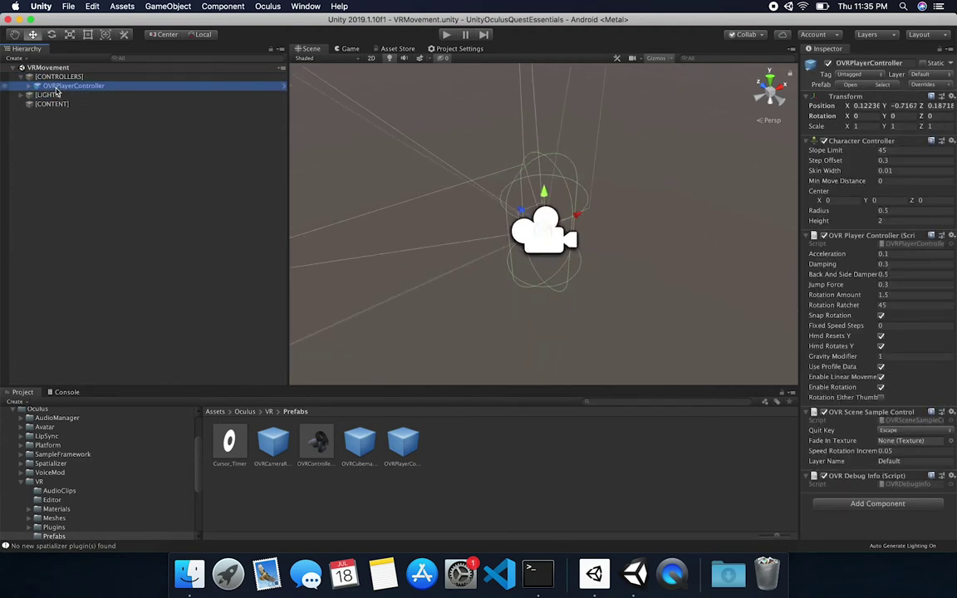
{"action": "left_click_drag", "start_coordinate": [602, 229], "coordinate": [494, 185], "text": "alt"}
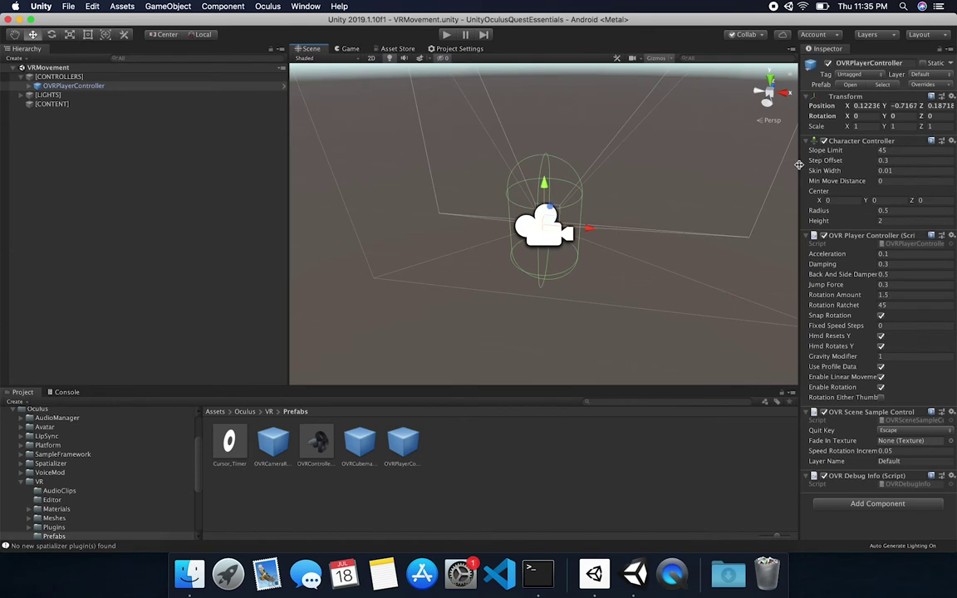
{"action": "left_click_drag", "start_coordinate": [799, 166], "coordinate": [705, 166]}
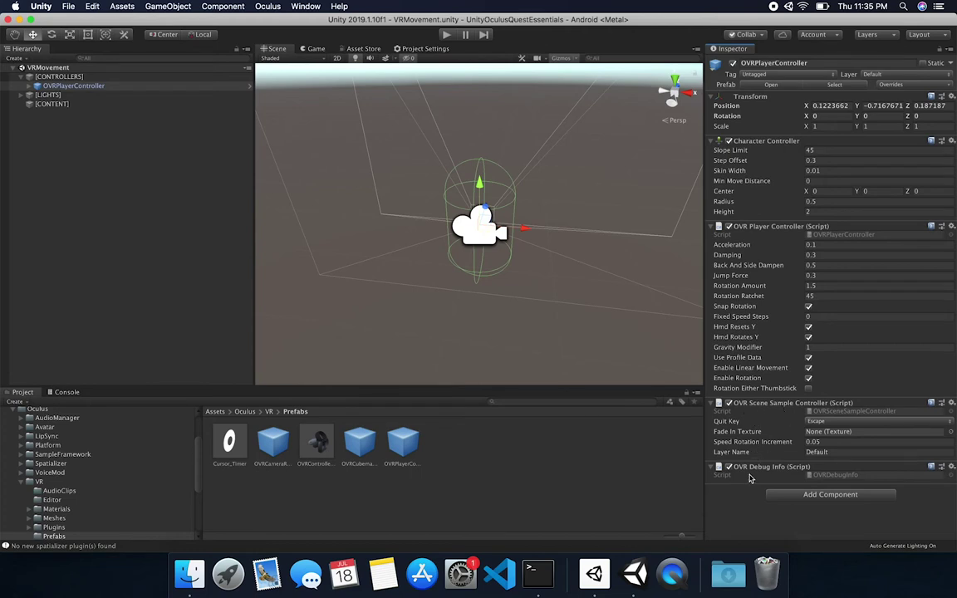
{"action": "left_click", "coordinate": [821, 105]}
{"action": "type", "text": "0"}
{"action": "key", "text": "Tab"}
{"action": "type", "text": "0"}
{"action": "key", "text": "Tab"}
{"action": "type", "text": "0"}
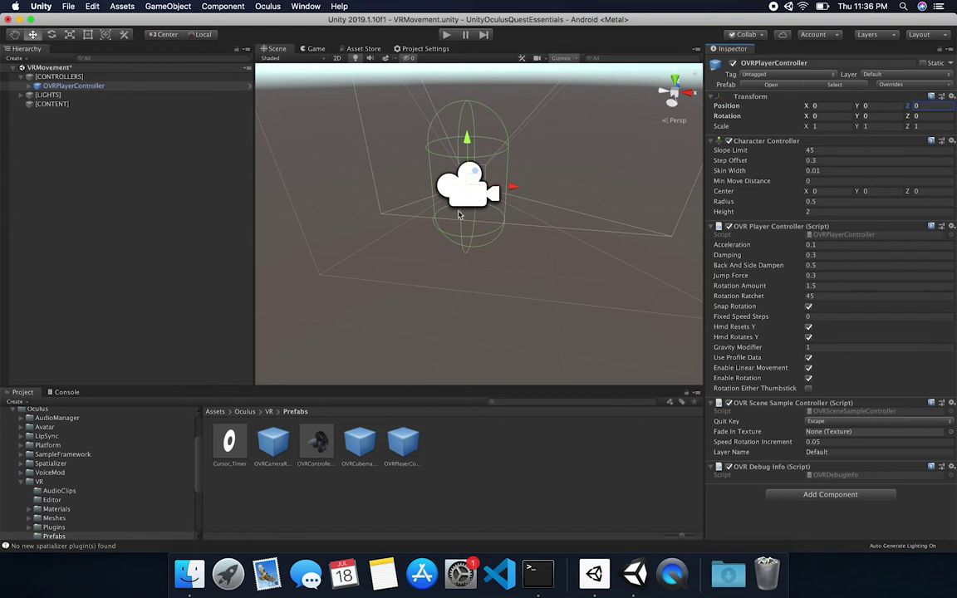
{"action": "left_click_drag", "start_coordinate": [479, 214], "coordinate": [466, 264], "text": "alt"}
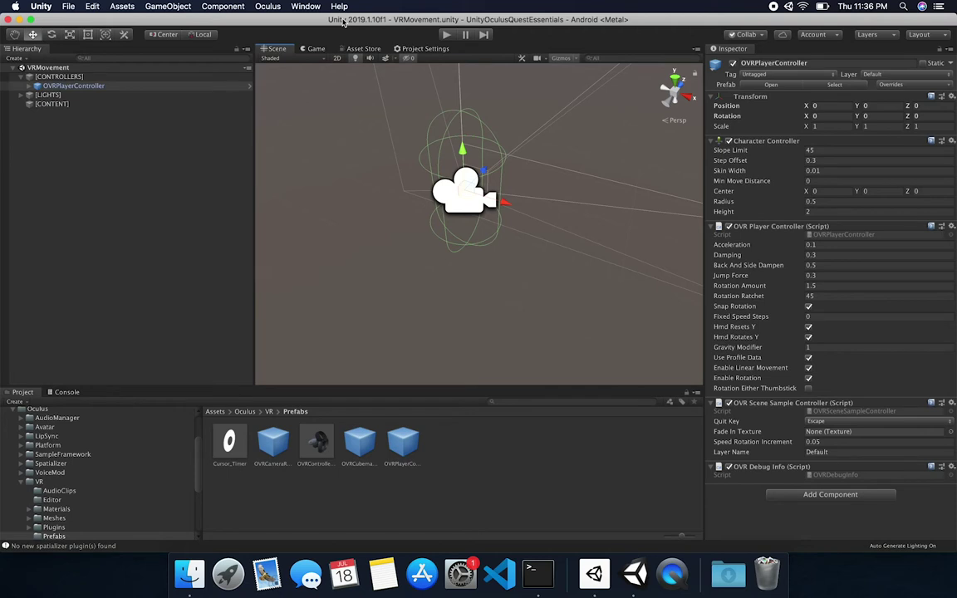
Open the Package Manager, move its window clear of the Hierarchy's edge and expand the ProBuilder package entry.
{"action": "left_click", "coordinate": [305, 6]}
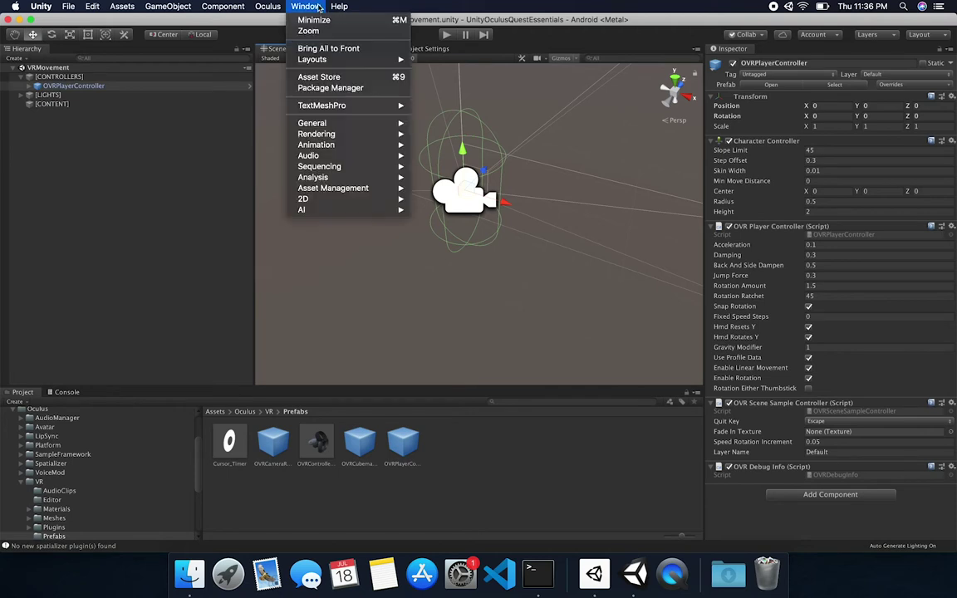
{"action": "left_click", "coordinate": [336, 88]}
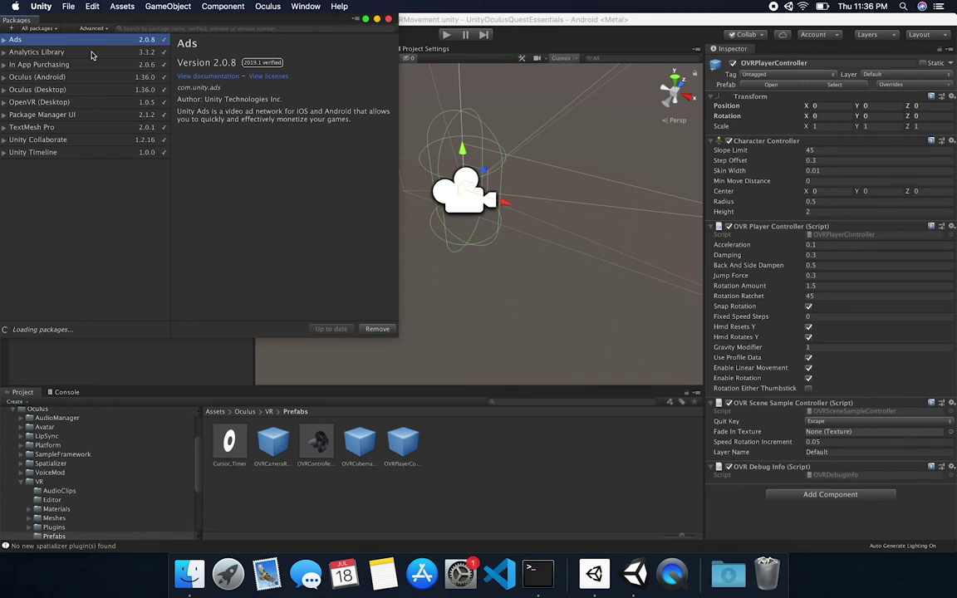
{"action": "left_click_drag", "start_coordinate": [108, 15], "coordinate": [183, 64]}
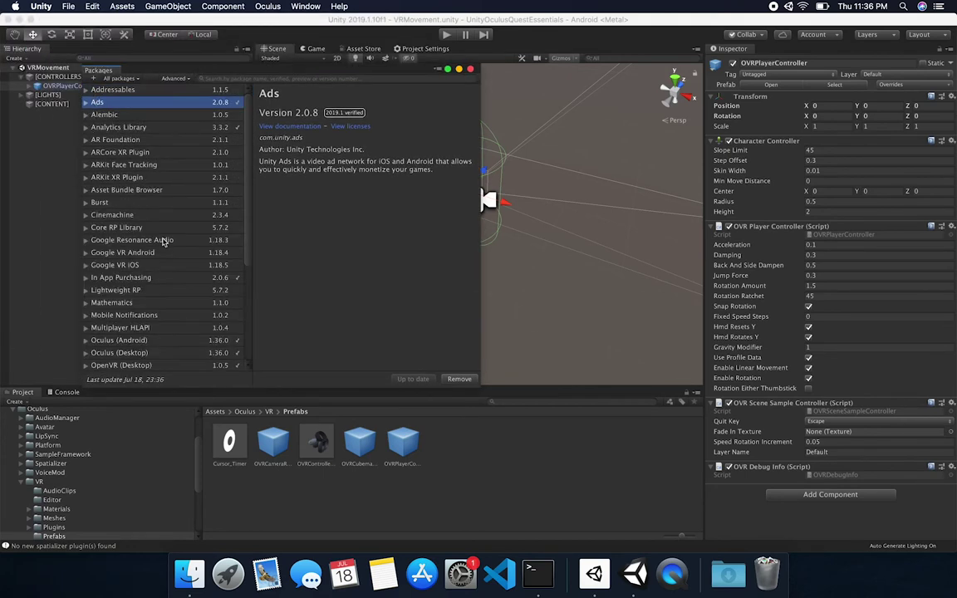
{"action": "scroll", "coordinate": [163, 242], "scroll_direction": "down", "scroll_amount": 5}
{"action": "left_click", "coordinate": [109, 262]}
{"action": "left_click", "coordinate": [86, 263]}
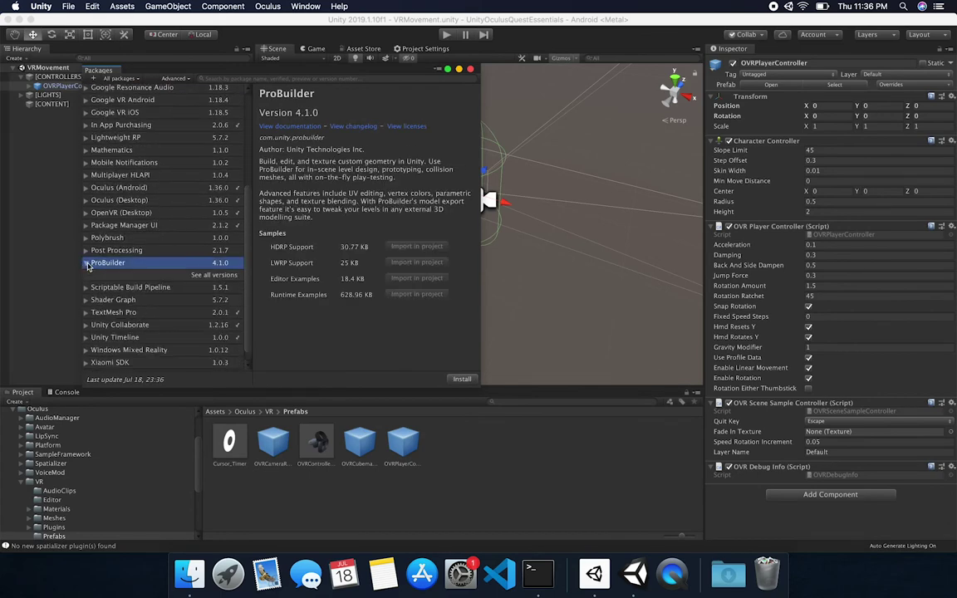
Browse all ProBuilder versions, install version 4.1.0 and close the Package Manager.
{"action": "left_click", "coordinate": [199, 278]}
{"action": "left_click", "coordinate": [204, 275]}
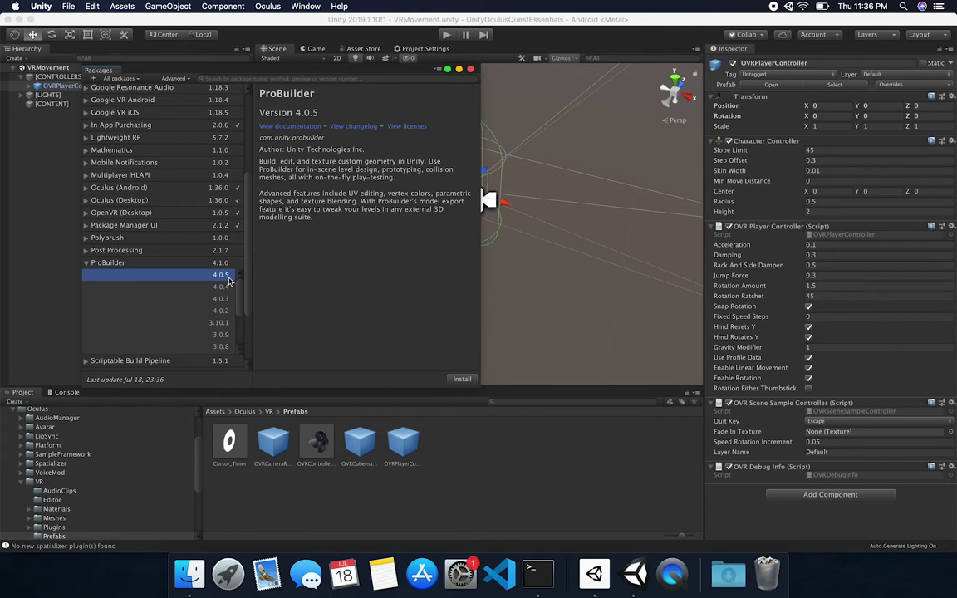
{"action": "left_click", "coordinate": [225, 263]}
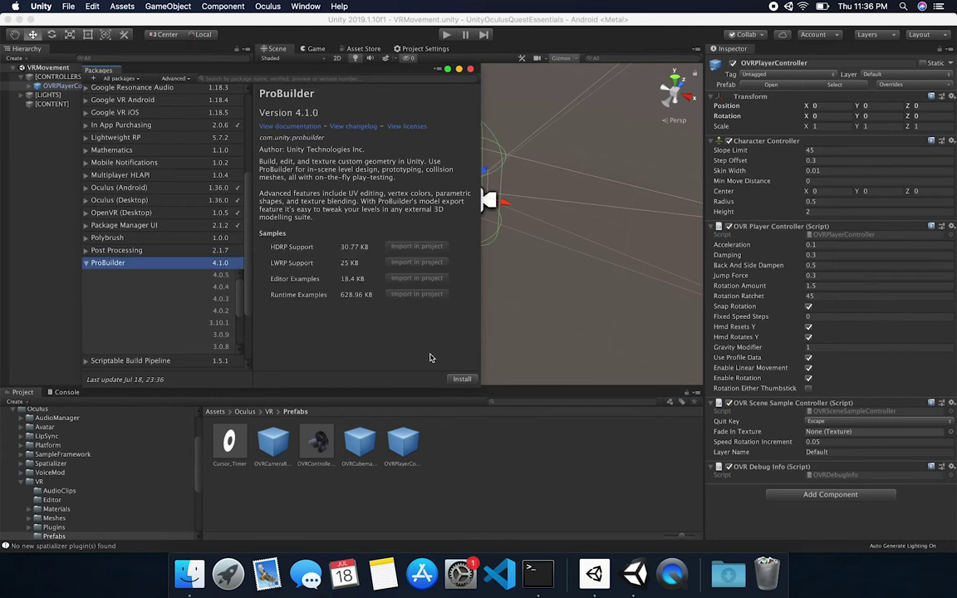
{"action": "left_click", "coordinate": [462, 379]}
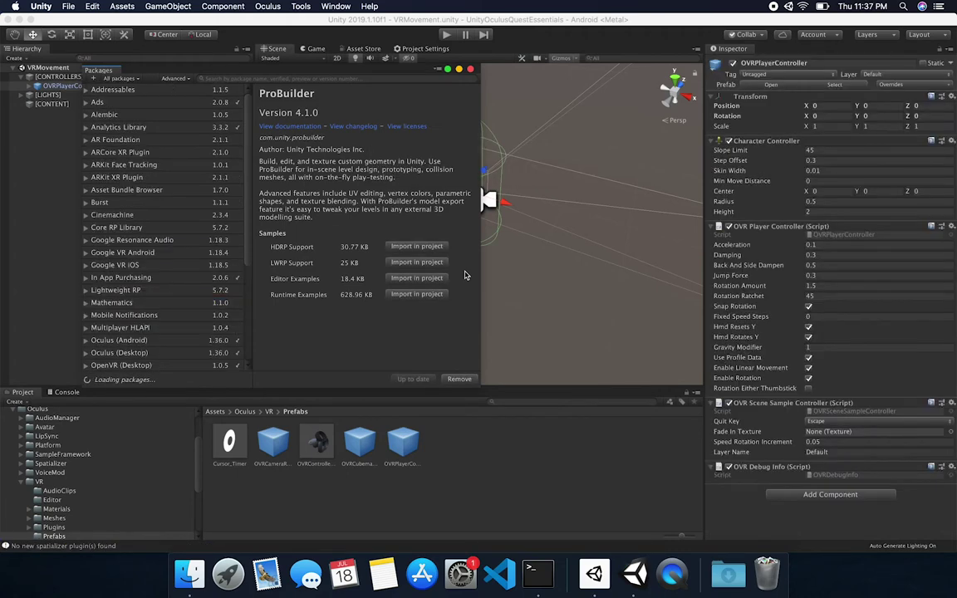
{"action": "left_click", "coordinate": [470, 68]}
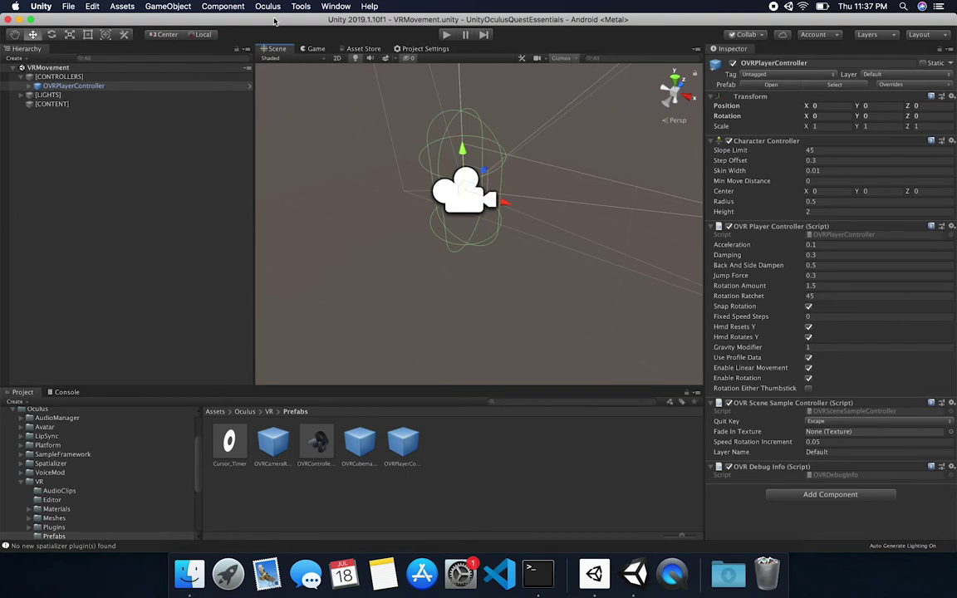
Open the ProBuilder window, dock it between the Hierarchy and the Scene view, and narrow the Hierarchy.
{"action": "left_click", "coordinate": [298, 7]}
{"action": "mouse_move", "coordinate": [320, 20]}
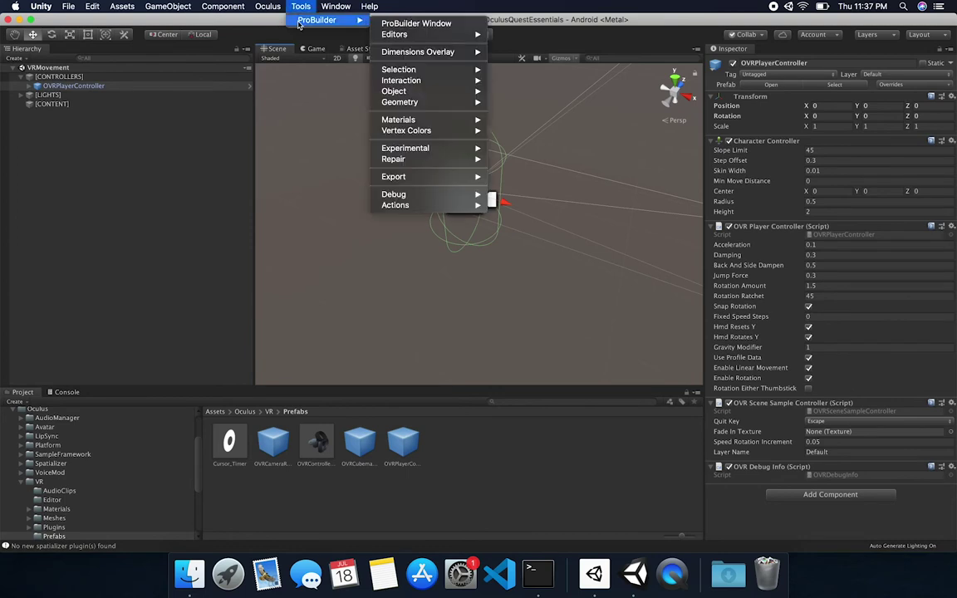
{"action": "left_click", "coordinate": [398, 25]}
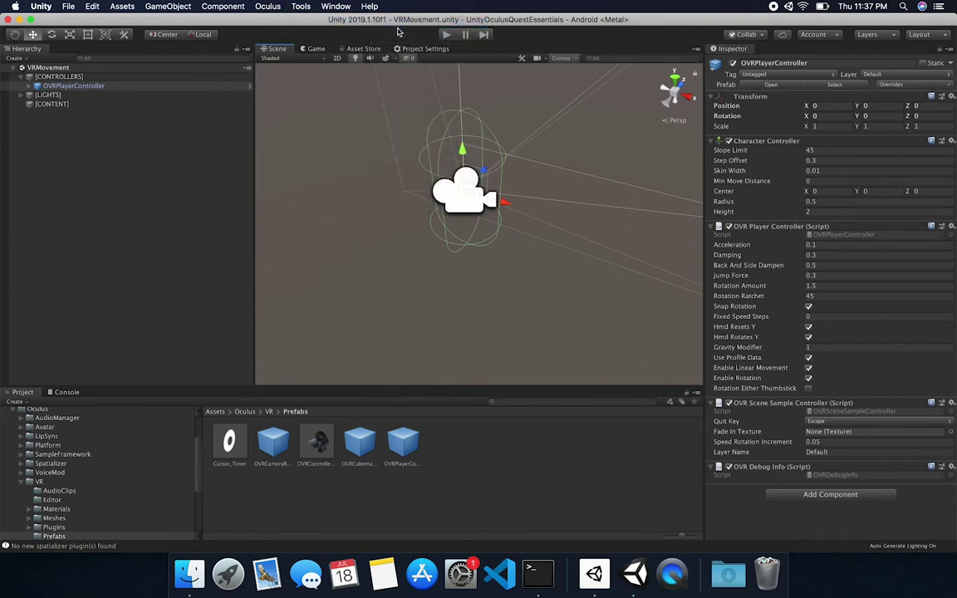
{"action": "left_click_drag", "start_coordinate": [22, 19], "coordinate": [297, 160]}
{"action": "left_click_drag", "start_coordinate": [253, 212], "coordinate": [149, 212]}
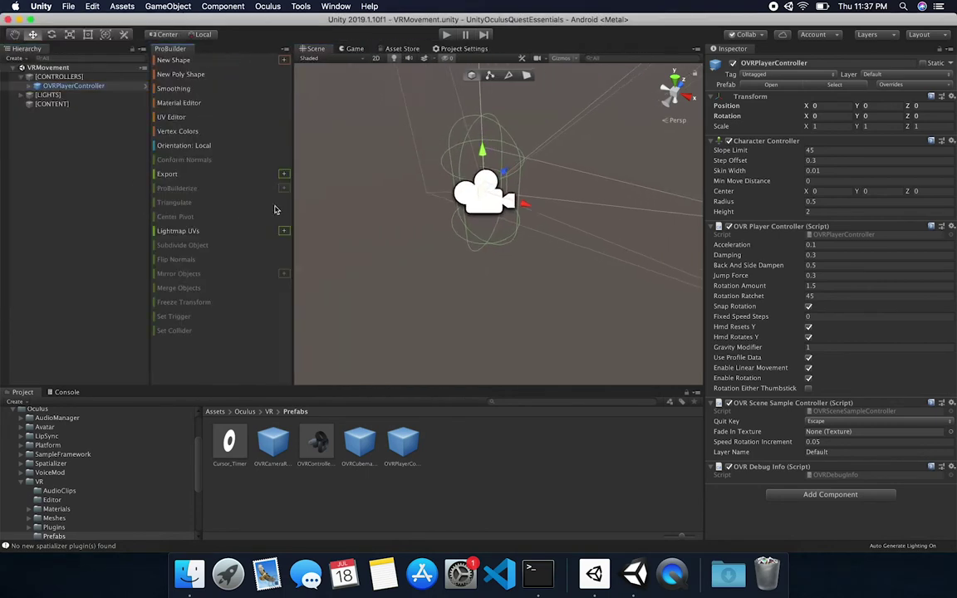
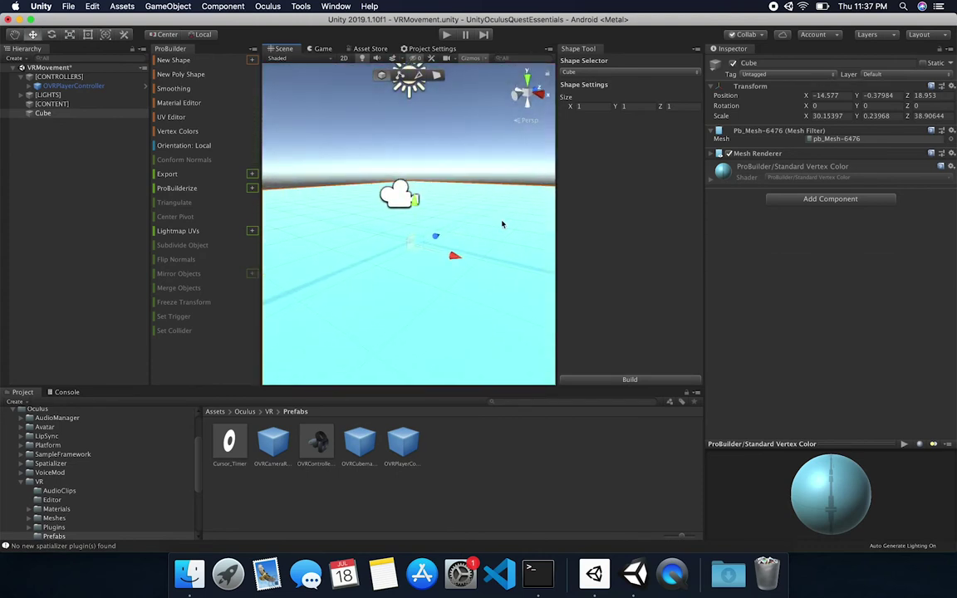
Collapse the VR and Oculus folders in the project's asset tree.
{"action": "left_click", "coordinate": [71, 87]}
{"action": "left_click_drag", "start_coordinate": [398, 162], "coordinate": [396, 297], "text": "alt"}
{"action": "left_click", "coordinate": [395, 297]}
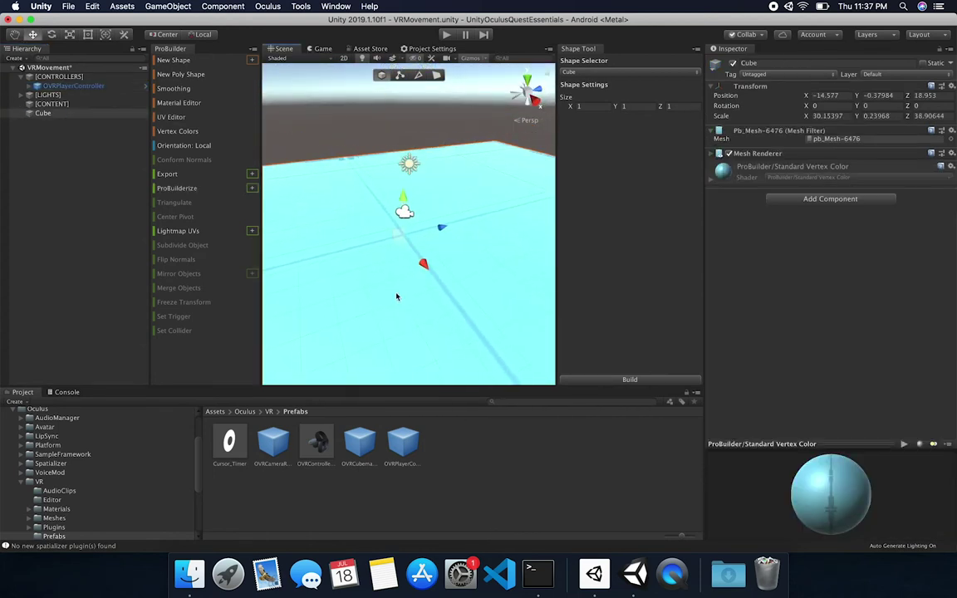
{"action": "left_click", "coordinate": [16, 483]}
{"action": "left_click", "coordinate": [21, 472]}
{"action": "left_click", "coordinate": [21, 473]}
{"action": "left_click", "coordinate": [21, 482]}
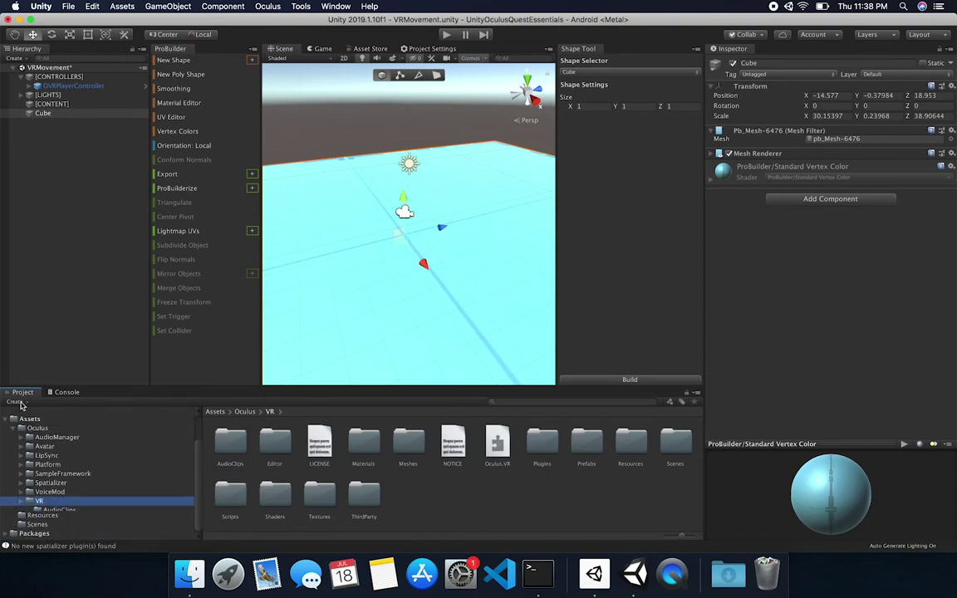
{"action": "left_click", "coordinate": [20, 429]}
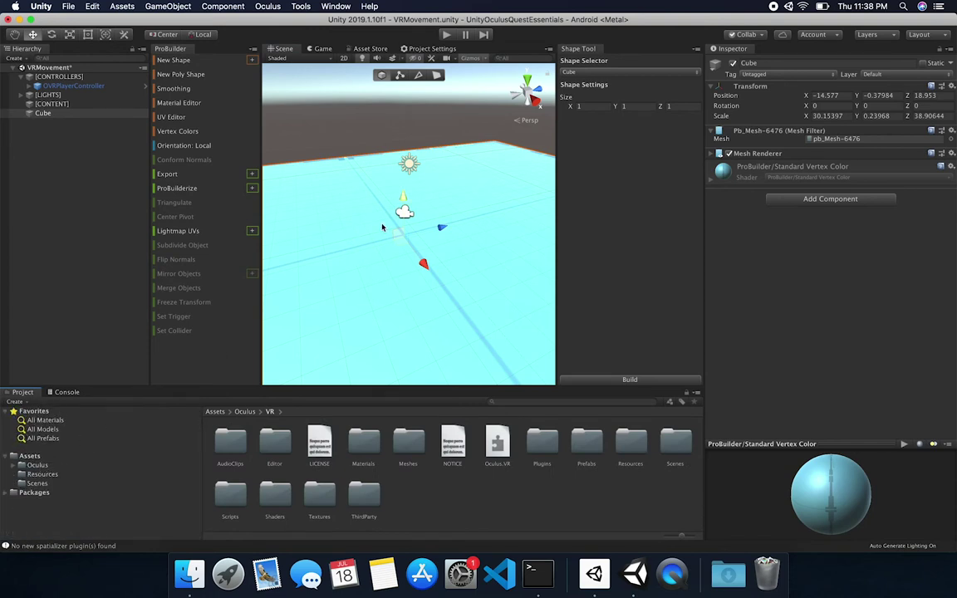
Build the previewed cube shape as the ProBuilder floor mesh.
{"action": "left_click", "coordinate": [600, 382]}
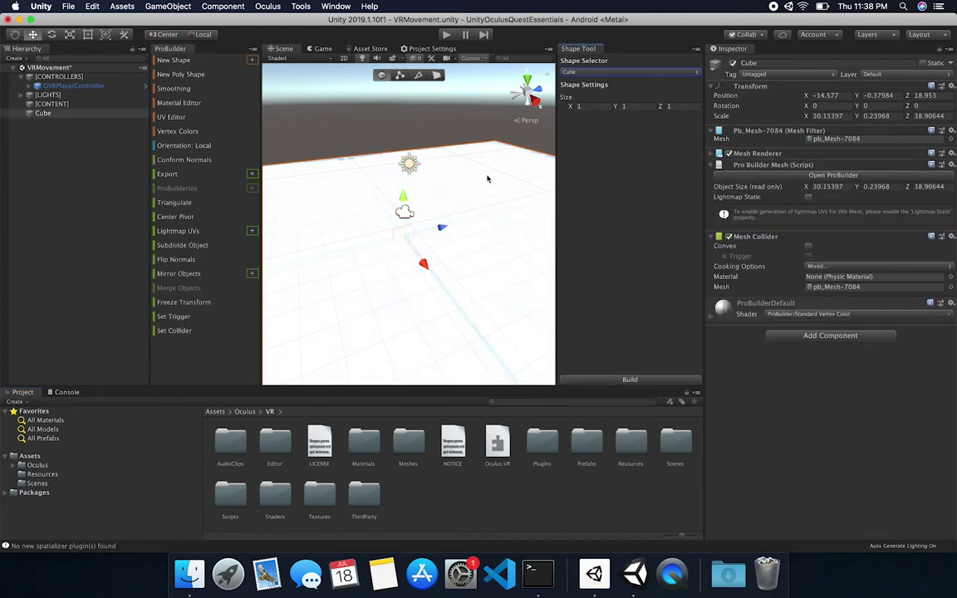
{"action": "left_click_drag", "start_coordinate": [410, 271], "coordinate": [386, 217], "text": "alt"}
Create a new folder named Materials directly inside Assets.
{"action": "left_click", "coordinate": [30, 456]}
{"action": "right_click", "coordinate": [30, 456]}
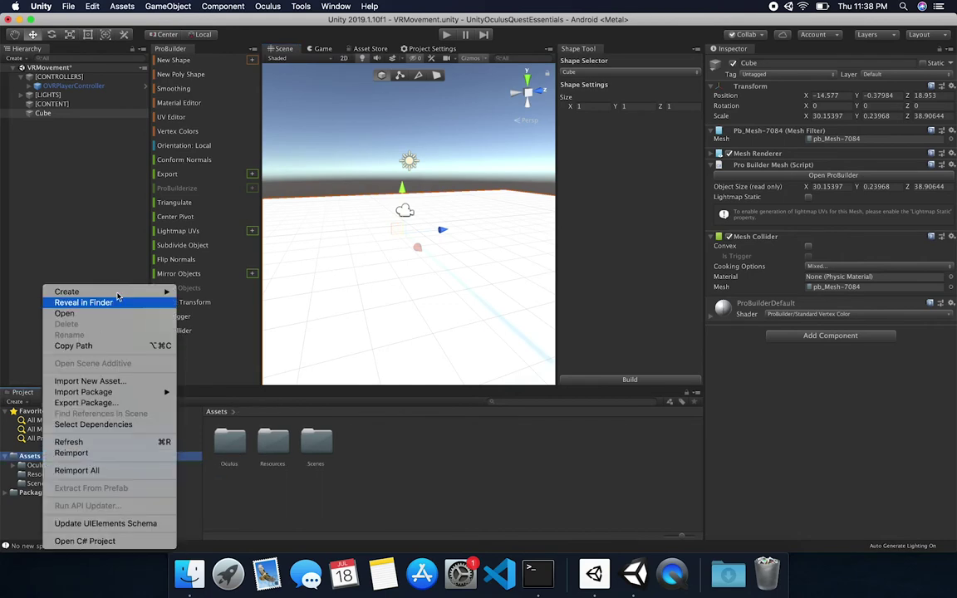
{"action": "mouse_move", "coordinate": [117, 291]}
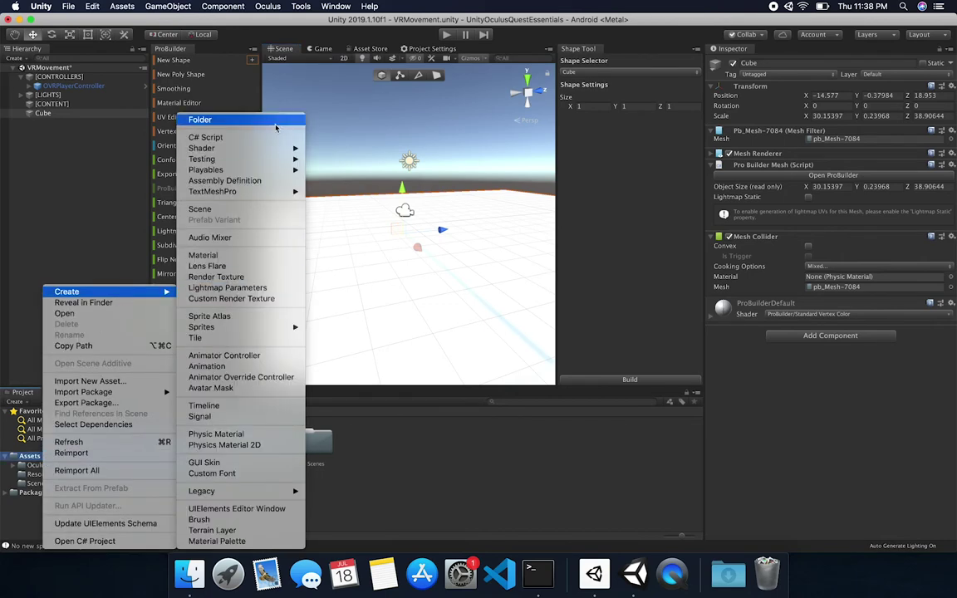
{"action": "left_click", "coordinate": [199, 119]}
{"action": "type", "text": "MATERIALS"}
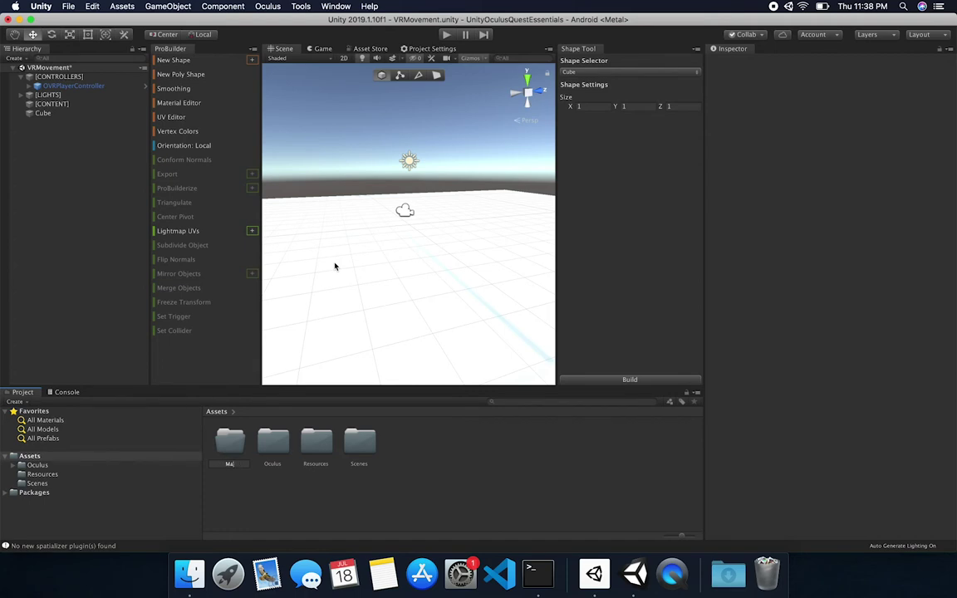
{"action": "key", "text": "Return"}
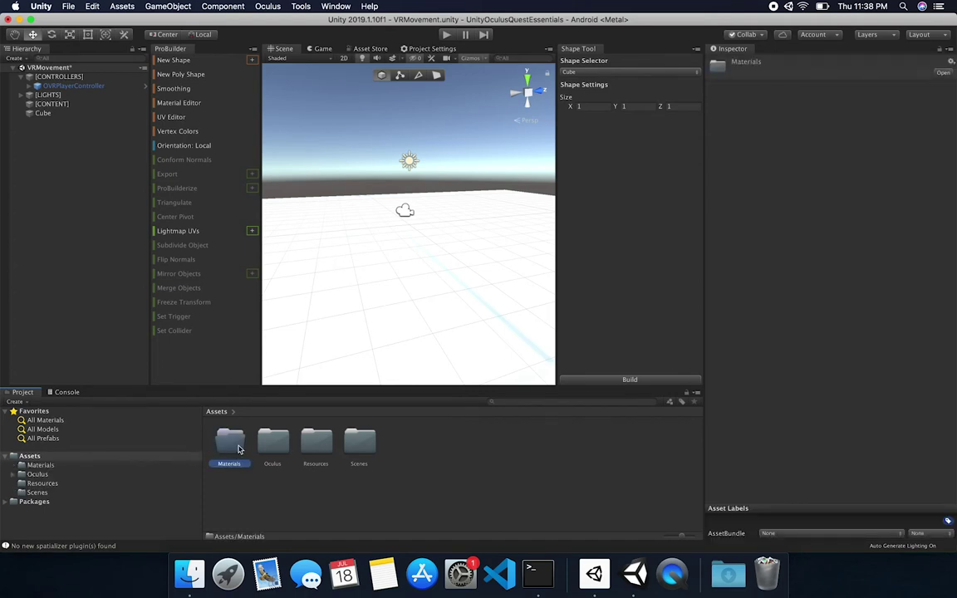
Create a new material named Floor inside the Materials folder.
{"action": "double_click", "coordinate": [230, 441]}
{"action": "right_click", "coordinate": [335, 403]}
{"action": "mouse_move", "coordinate": [375, 293]}
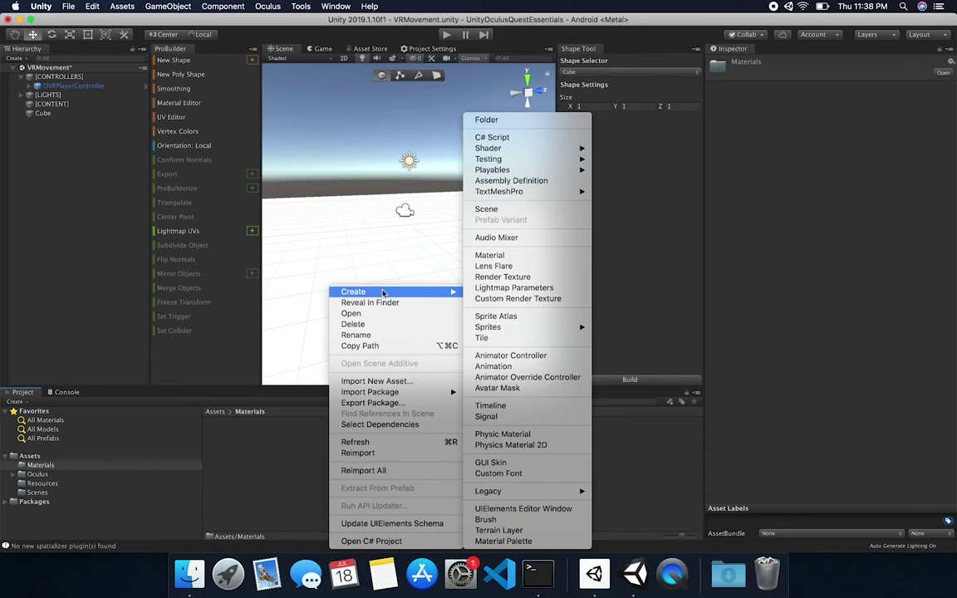
{"action": "left_click", "coordinate": [536, 256]}
{"action": "type", "text": "Floor"}
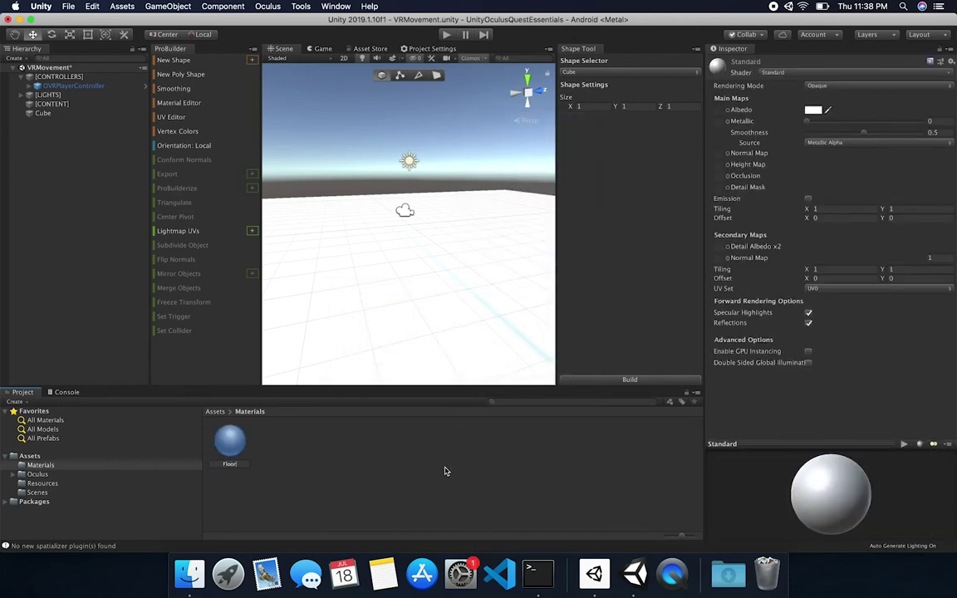
{"action": "key", "text": "Return"}
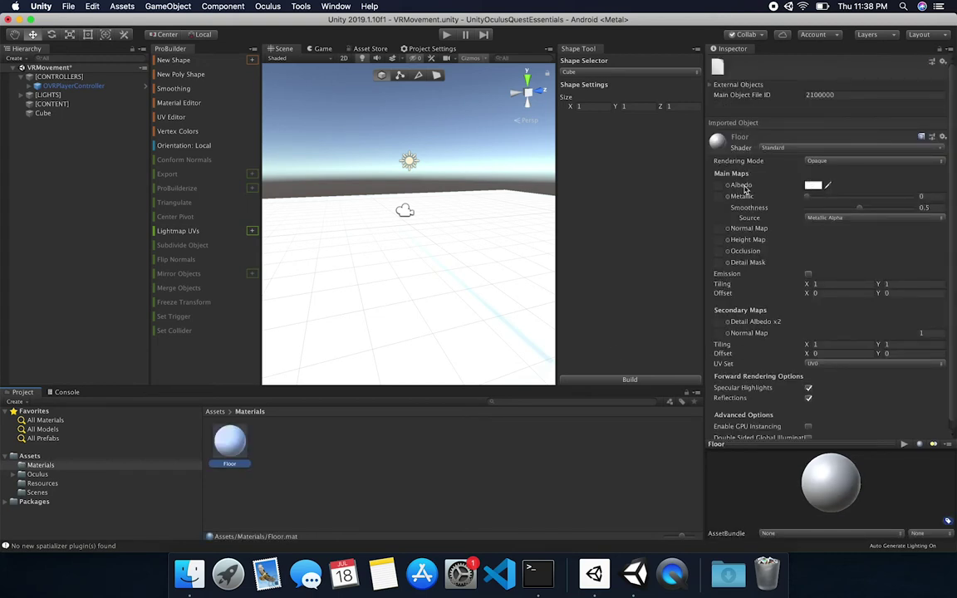
Set the Floor material's albedo color to dark gray 202020 and close the color picker.
{"action": "left_click", "coordinate": [812, 184]}
{"action": "left_click_drag", "start_coordinate": [56, 121], "coordinate": [34, 141]}
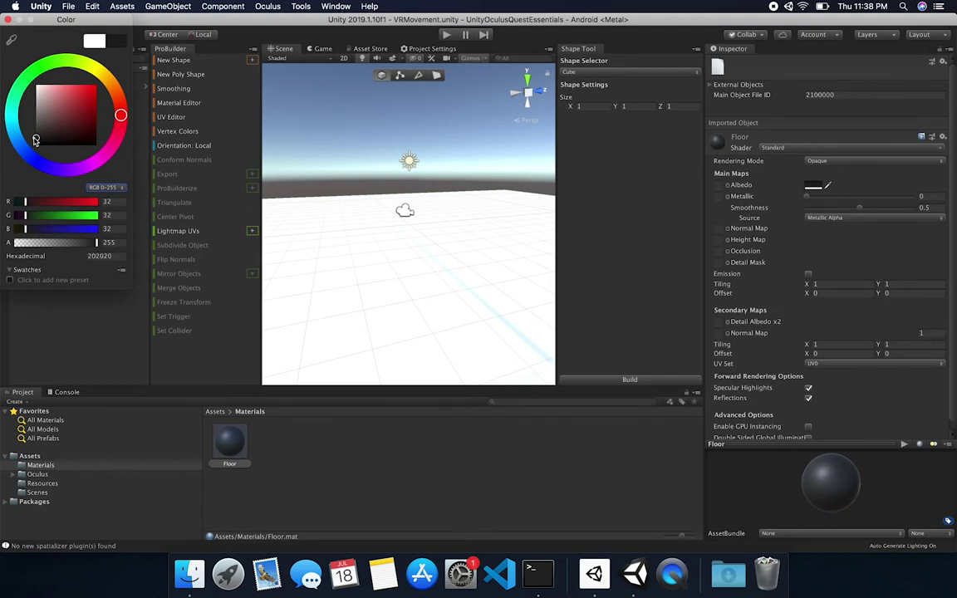
{"action": "key", "text": "Return"}
{"action": "left_click", "coordinate": [8, 20]}
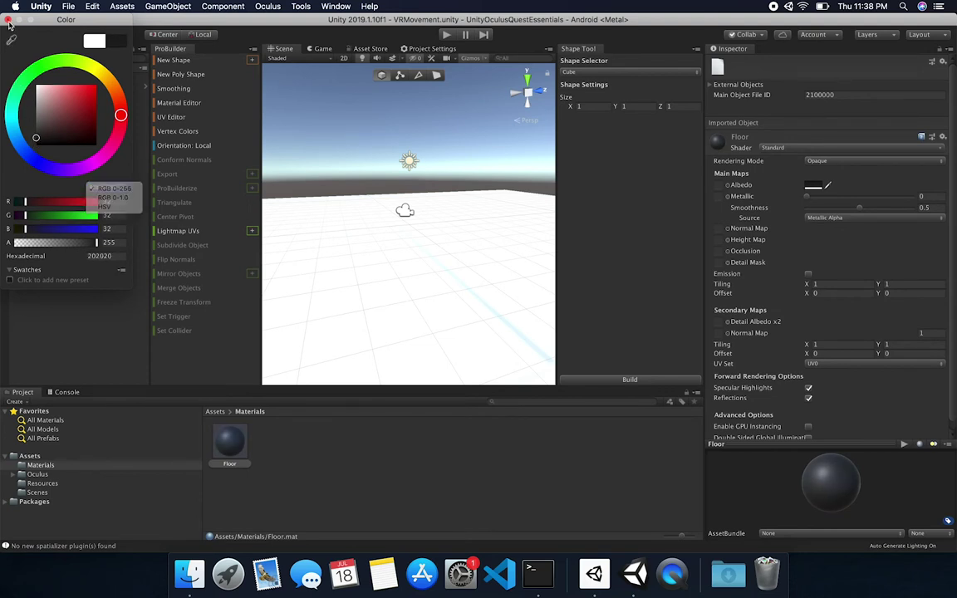
{"action": "left_click", "coordinate": [9, 20]}
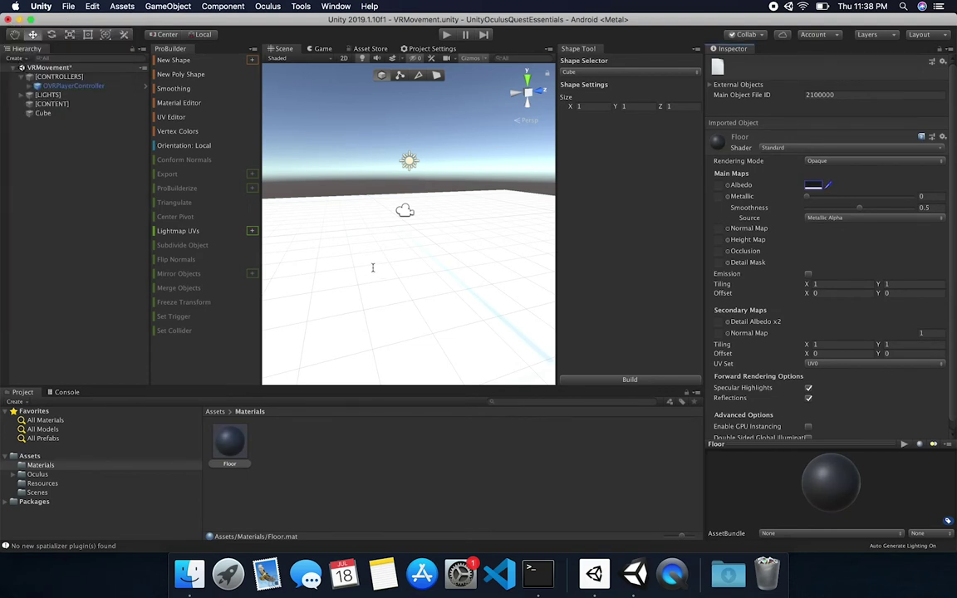
Search the textures for "grid", assign grid_01_dark as the Floor material's albedo map, and apply the material to the floor cube.
{"action": "left_click", "coordinate": [728, 186]}
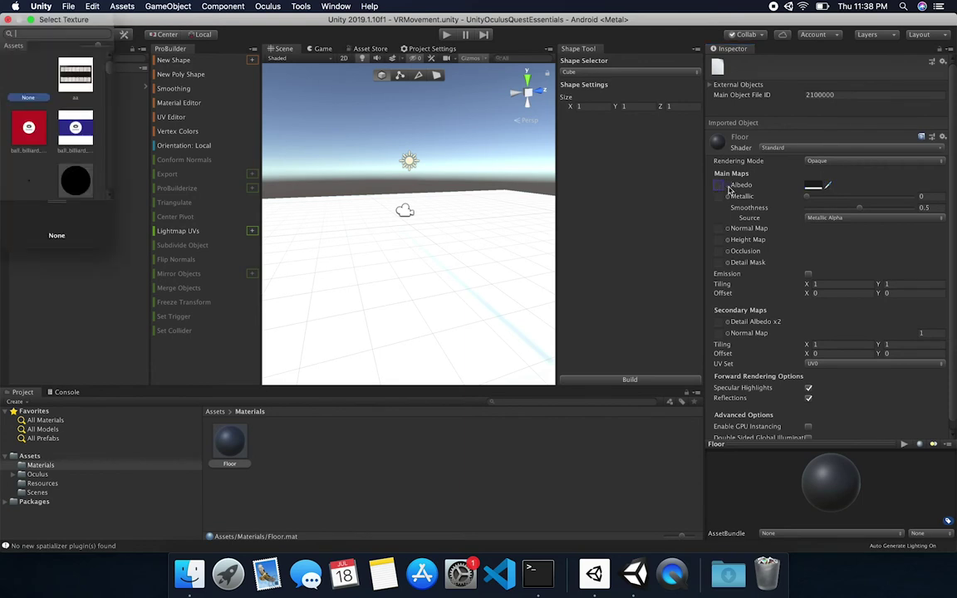
{"action": "type", "text": "grid"}
{"action": "left_click", "coordinate": [37, 138]}
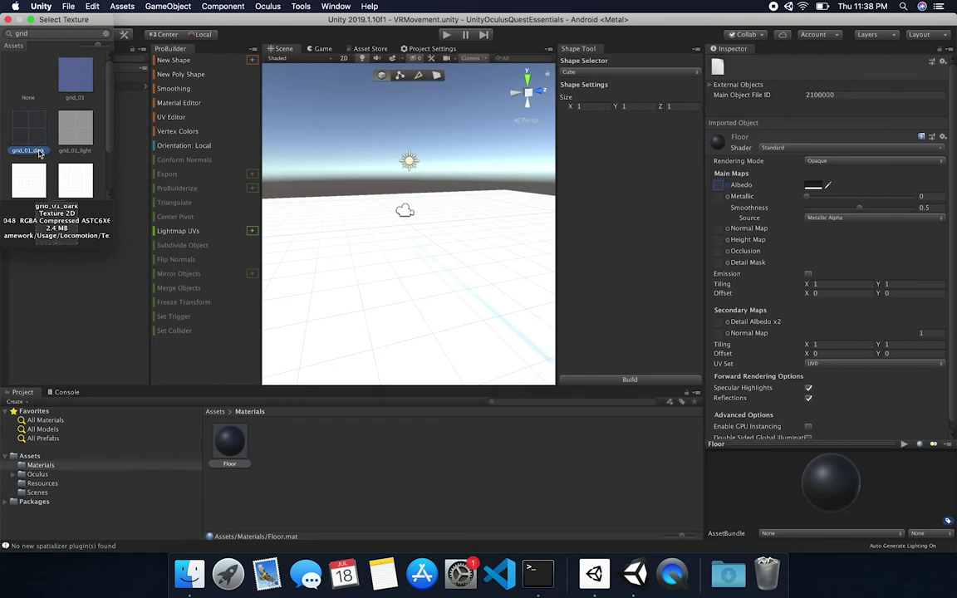
{"action": "left_click", "coordinate": [8, 19]}
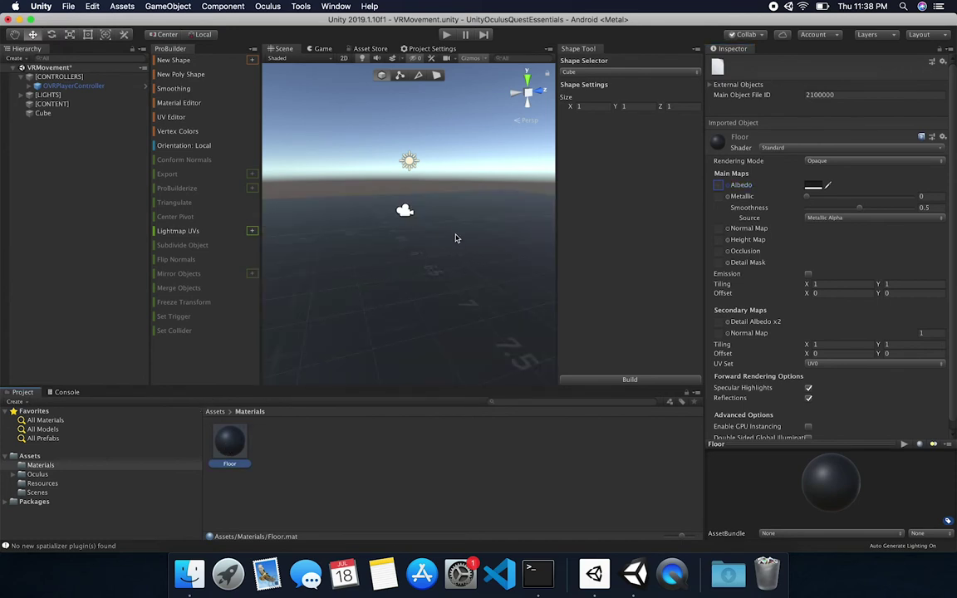
Examine the floor's grid texture and its height relative to OVRPlayerController.
{"action": "left_click_drag", "start_coordinate": [431, 173], "coordinate": [390, 230], "text": "alt"}
{"action": "left_click_drag", "start_coordinate": [344, 266], "coordinate": [545, 287], "text": "alt"}
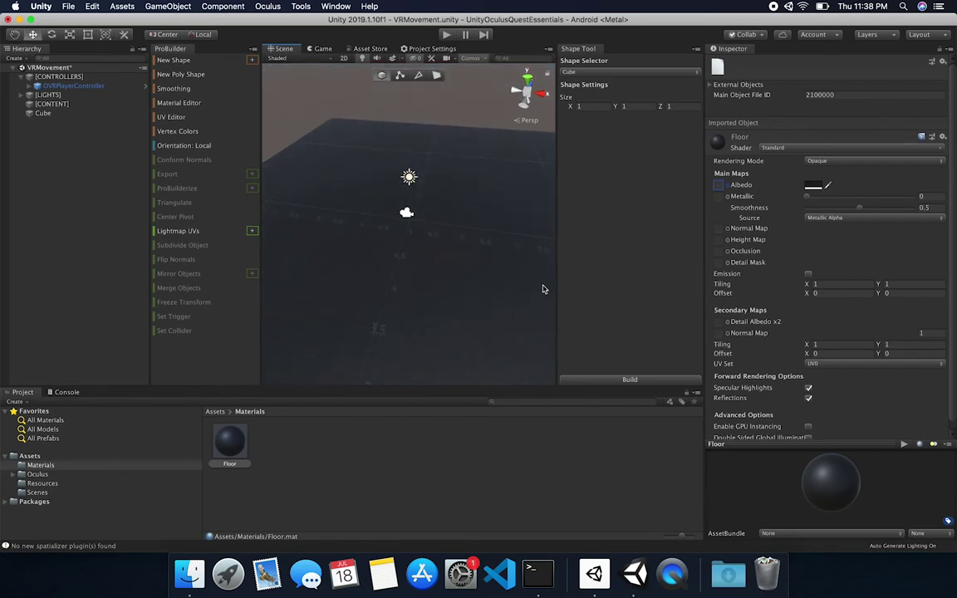
{"action": "scroll", "coordinate": [489, 258], "scroll_direction": "up", "scroll_amount": 3}
{"action": "scroll", "coordinate": [489, 258], "scroll_direction": "up", "scroll_amount": 3}
{"action": "middle_click_drag", "start_coordinate": [471, 72], "coordinate": [471, 109]}
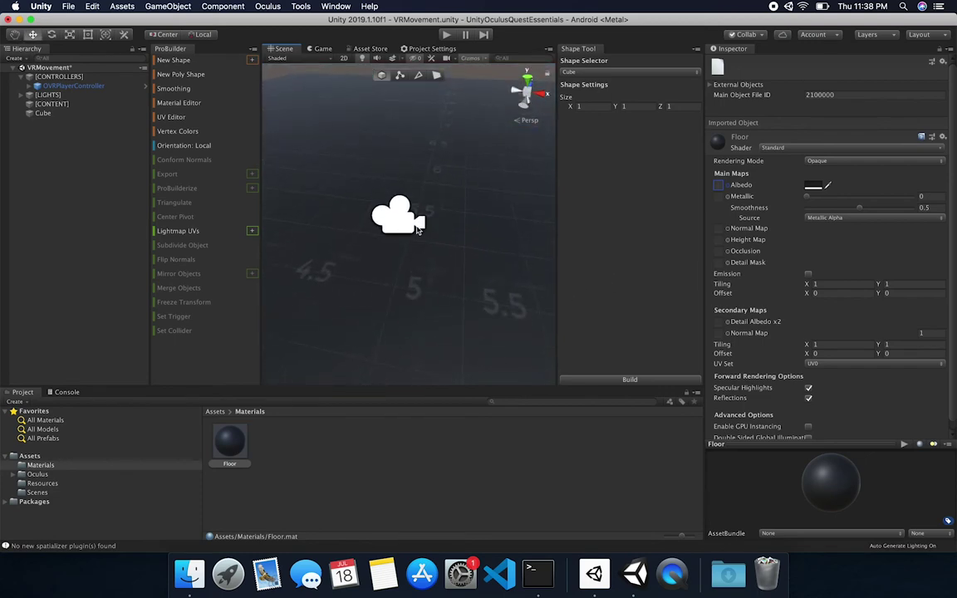
{"action": "left_click", "coordinate": [90, 86]}
{"action": "left_click_drag", "start_coordinate": [381, 190], "coordinate": [400, 163], "text": "alt"}
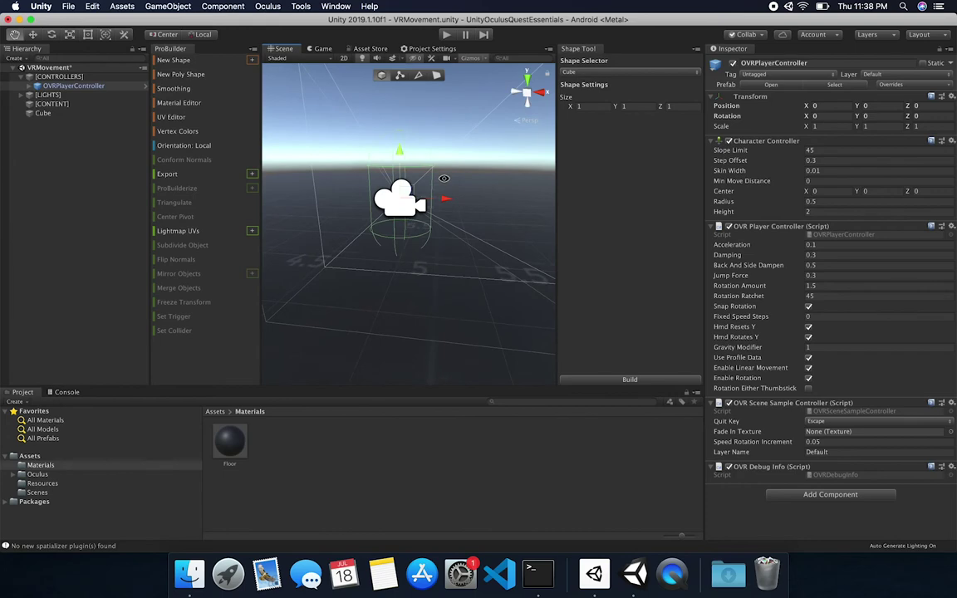
Lower the floor cube beneath OVRPlayerController and set its Y position to -0.6.
{"action": "left_click", "coordinate": [396, 334]}
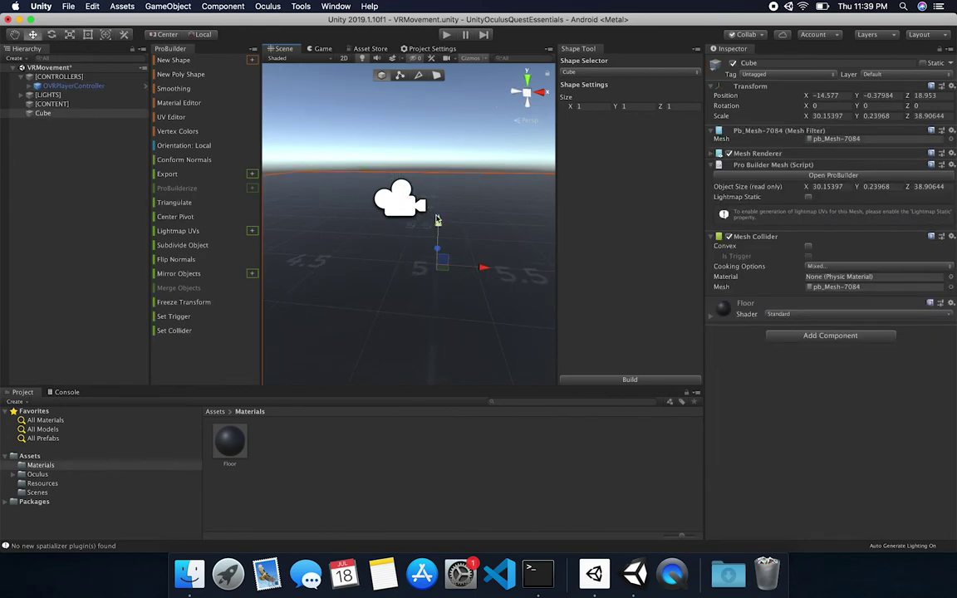
{"action": "left_click", "coordinate": [79, 86]}
{"action": "left_click_drag", "start_coordinate": [429, 198], "coordinate": [378, 209], "text": "alt"}
{"action": "left_click", "coordinate": [395, 275]}
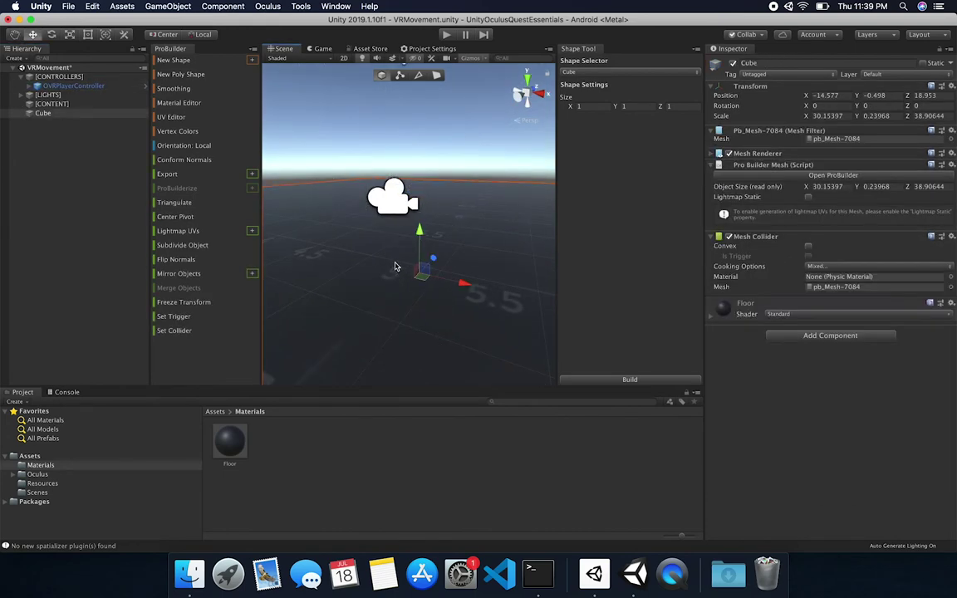
{"action": "left_click_drag", "start_coordinate": [420, 231], "coordinate": [421, 239]}
{"action": "left_click", "coordinate": [896, 97]}
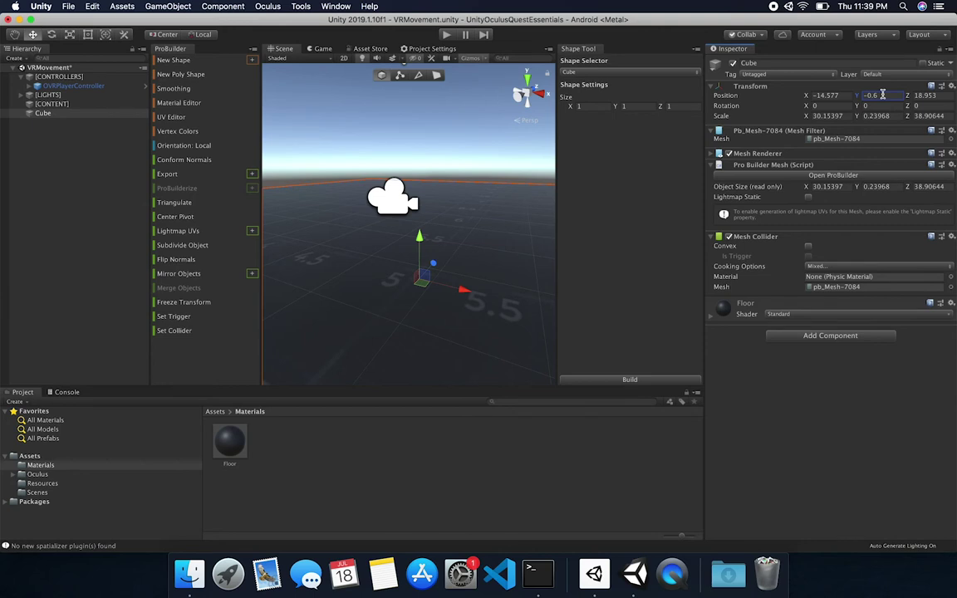
Widen the floor cube along its X axis and set its X scale to 35.
{"action": "left_click", "coordinate": [846, 95]}
{"action": "left_click", "coordinate": [165, 34]}
{"action": "right_click_drag", "start_coordinate": [336, 133], "coordinate": [442, 276]}
{"action": "left_click_drag", "start_coordinate": [452, 251], "coordinate": [374, 314], "text": "alt"}
{"action": "scroll", "coordinate": [475, 164], "scroll_direction": "down", "scroll_amount": 4}
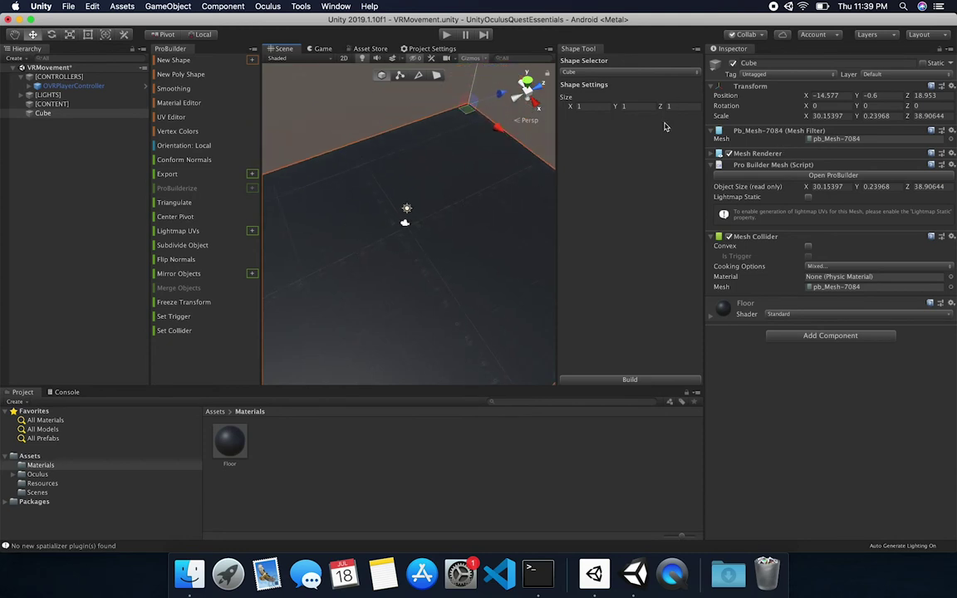
{"action": "key", "text": "f"}
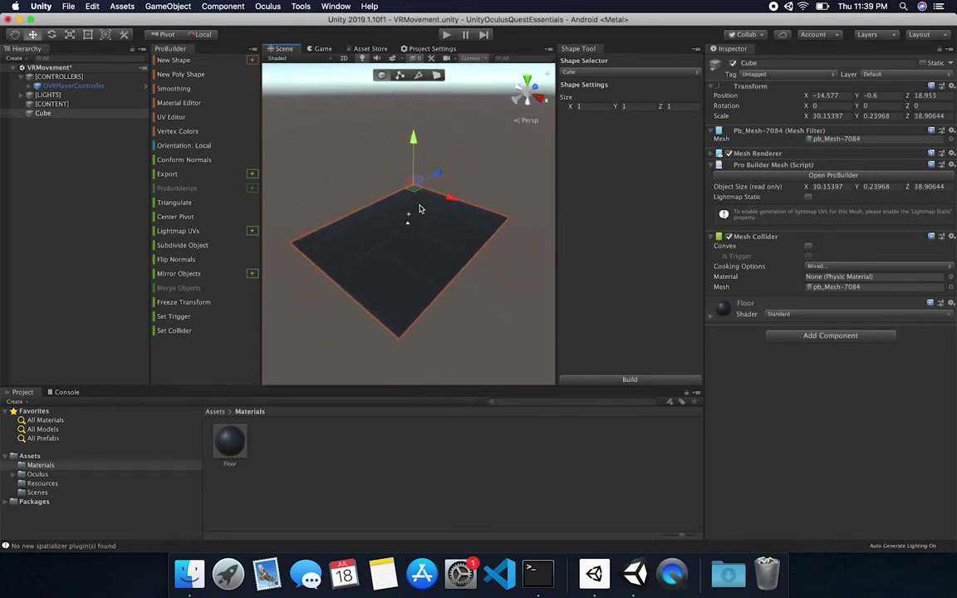
{"action": "key", "text": "r"}
{"action": "key", "text": "z"}
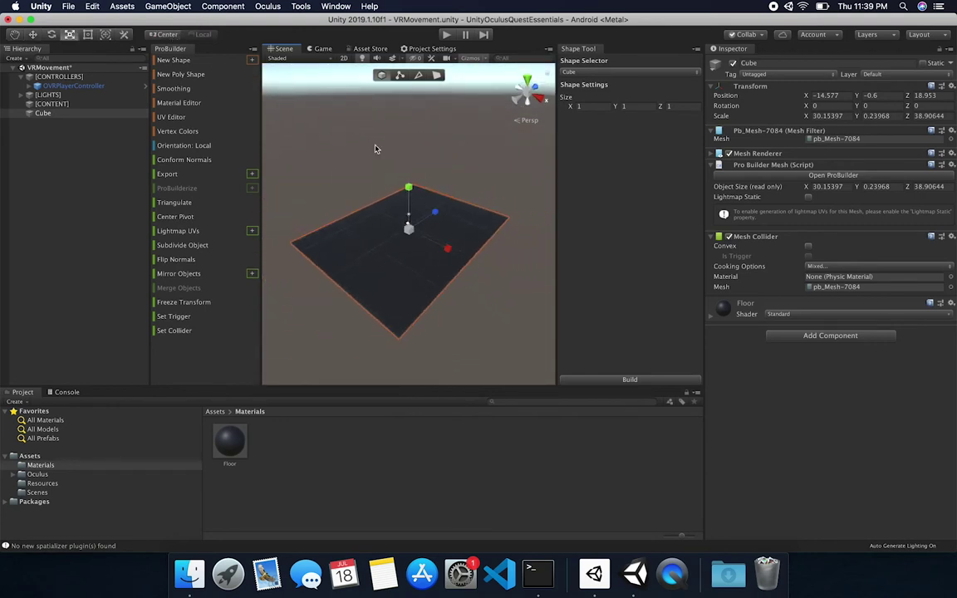
{"action": "mouse_move", "coordinate": [447, 247]}
{"action": "left_mouse_down"}
{"action": "mouse_move", "coordinate": [463, 257]}
{"action": "mouse_move", "coordinate": [444, 250]}
{"action": "left_mouse_up"}
{"action": "left_click", "coordinate": [833, 118]}
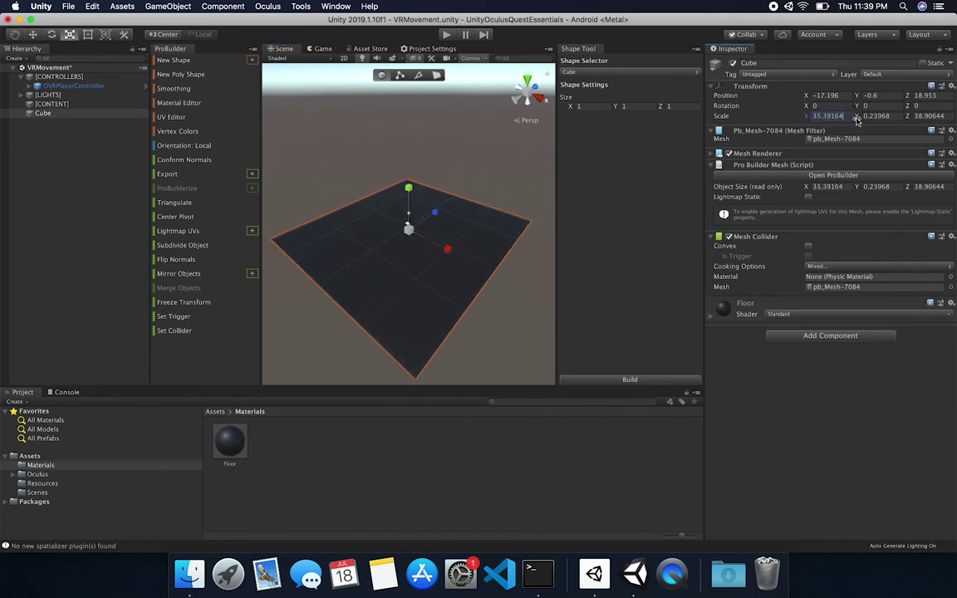
{"action": "type", "text": "35"}
{"action": "left_click", "coordinate": [820, 116]}
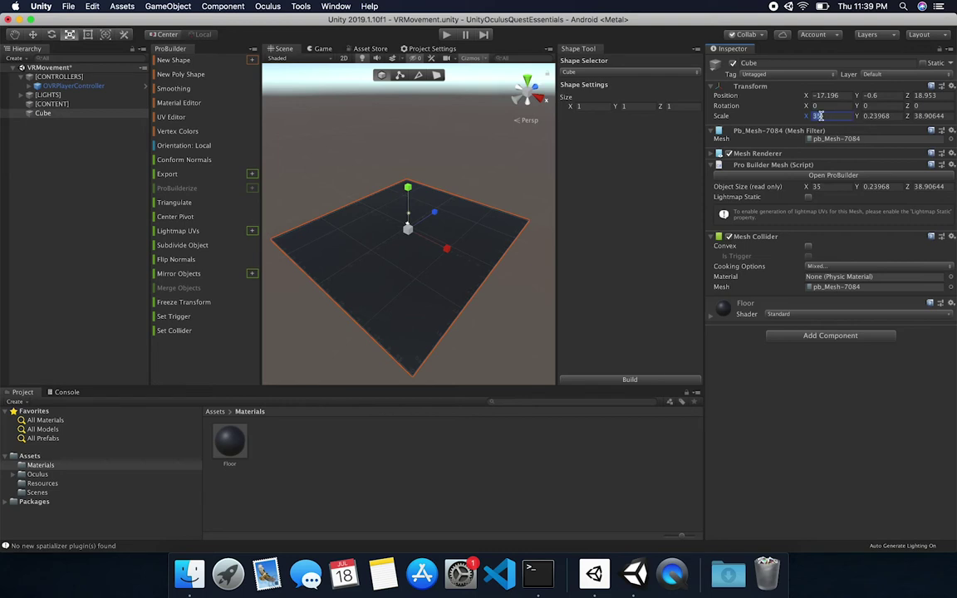
Set the floor cube's Z scale to 35 and its Y scale to 0.23.
{"action": "left_click", "coordinate": [930, 115]}
{"action": "type", "text": "35"}
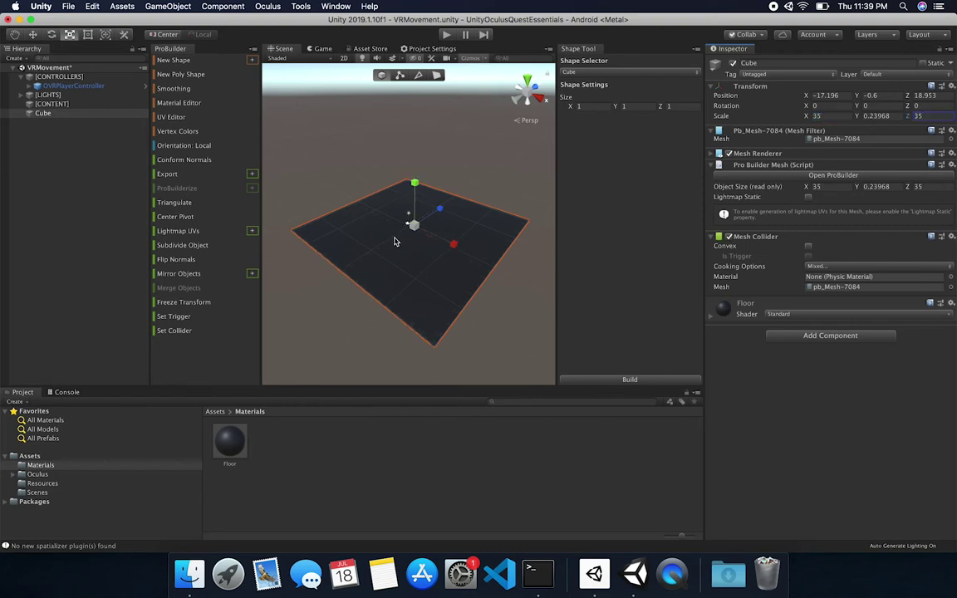
{"action": "left_click", "coordinate": [888, 117]}
{"action": "key", "text": "Right"}
{"action": "left_click_drag", "start_coordinate": [443, 294], "coordinate": [465, 263], "text": "alt"}
{"action": "scroll", "coordinate": [465, 263], "scroll_direction": "up", "scroll_amount": 5}
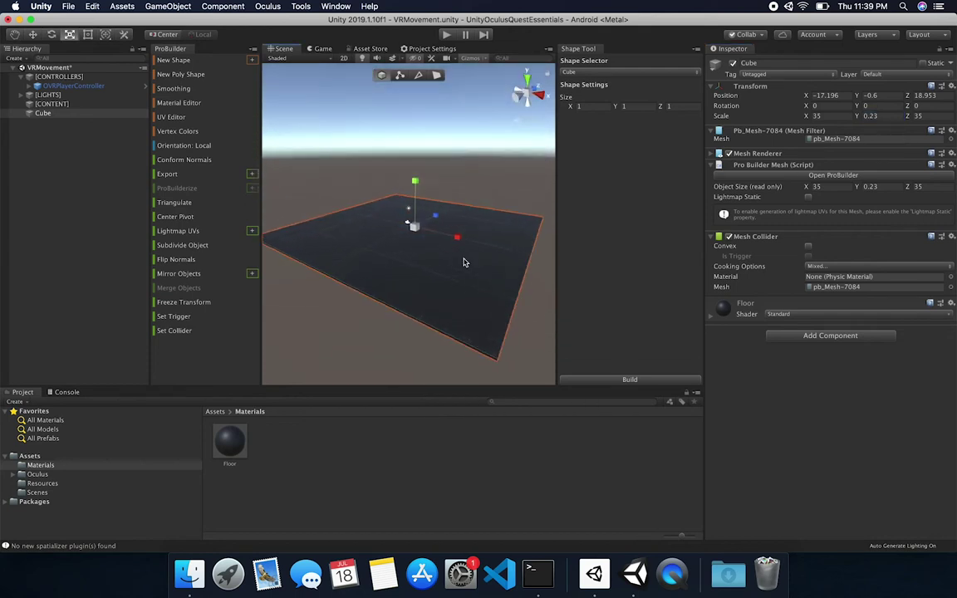
{"action": "scroll", "coordinate": [465, 263], "scroll_direction": "up", "scroll_amount": 2}
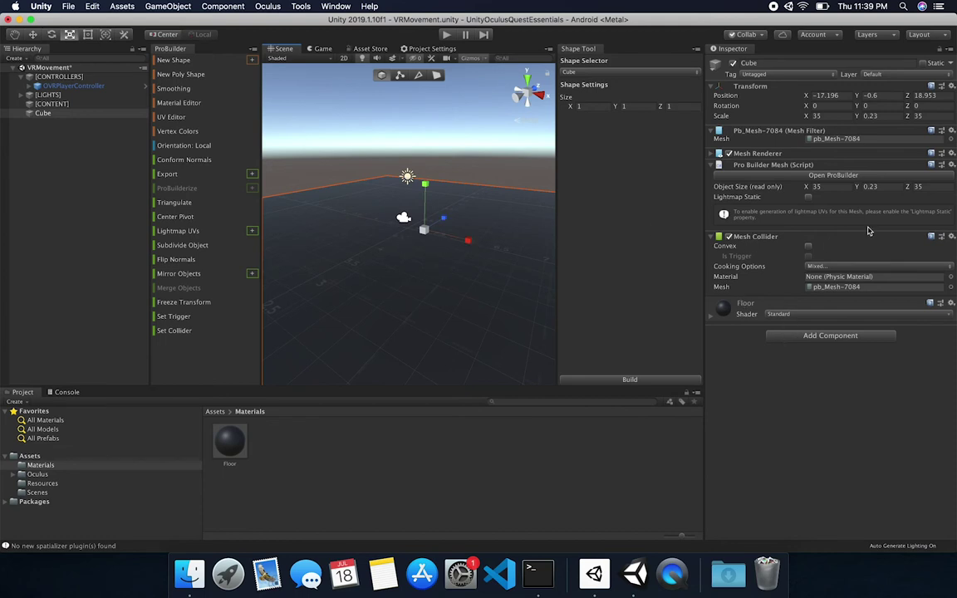
Replace the floor cube's Mesh Collider component with a Box Collider and collapse the new component.
{"action": "left_click", "coordinate": [952, 236]}
{"action": "left_click", "coordinate": [894, 264]}
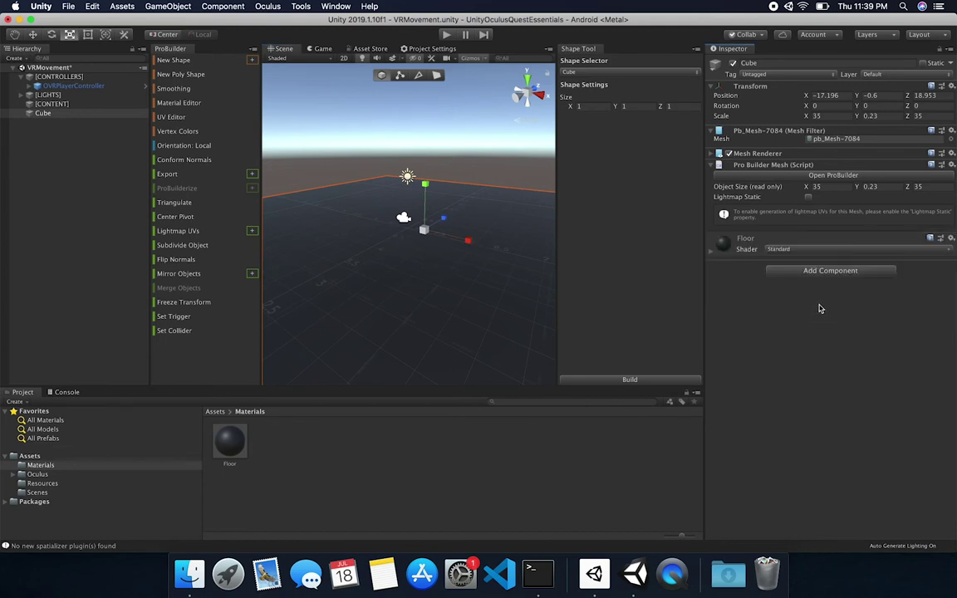
{"action": "left_click", "coordinate": [834, 274]}
{"action": "type", "text": "box"}
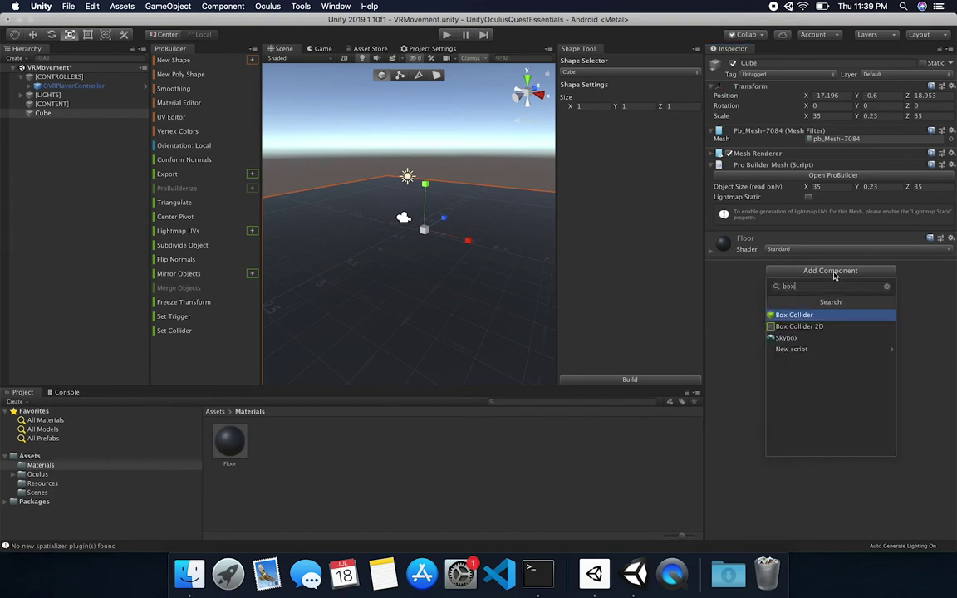
{"action": "key", "text": "Return"}
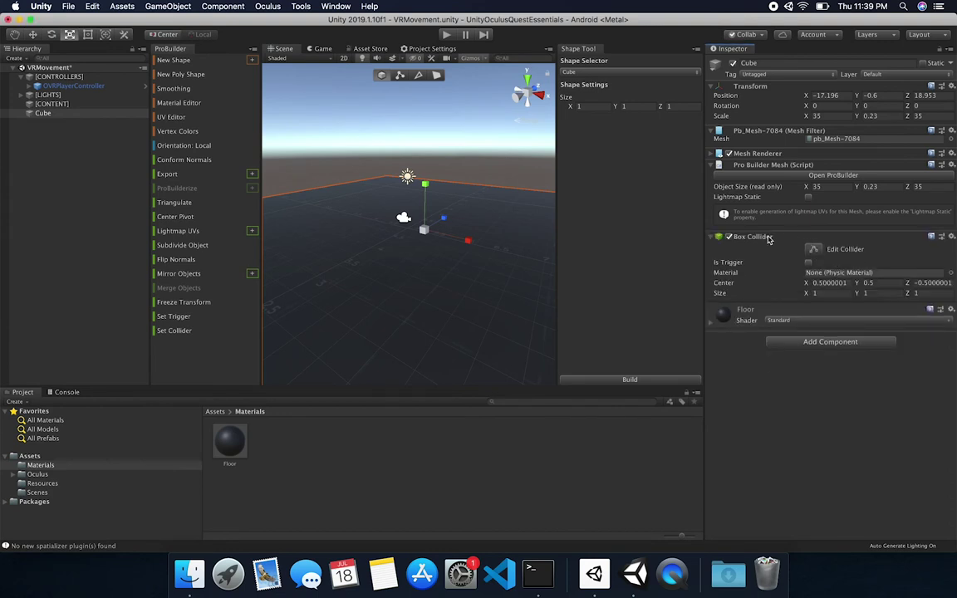
{"action": "left_click", "coordinate": [769, 239]}
Create a folder named Prefabs under Assets and open it.
{"action": "left_click_drag", "start_coordinate": [386, 262], "coordinate": [389, 321], "text": "alt"}
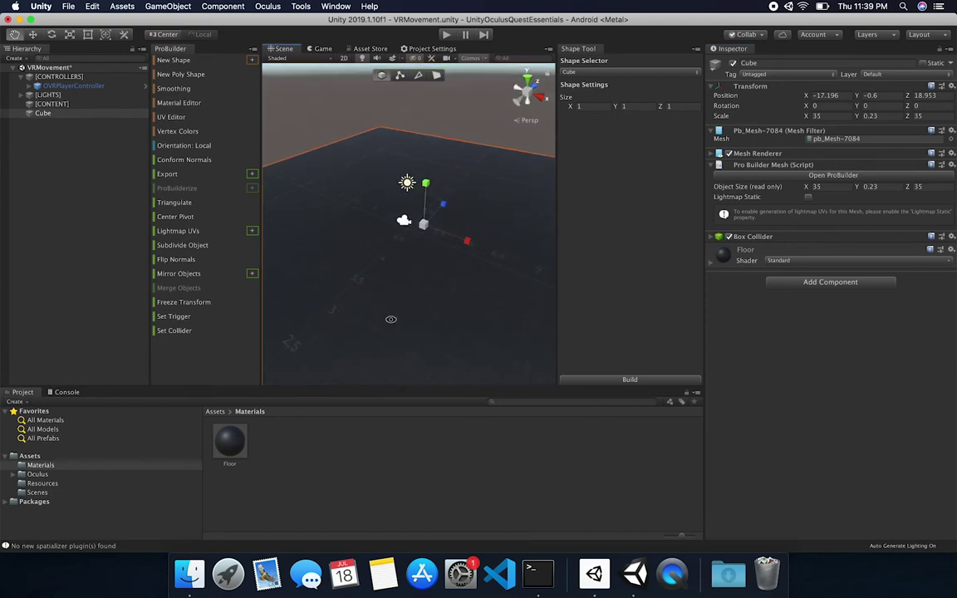
{"action": "left_click", "coordinate": [30, 457]}
{"action": "right_click", "coordinate": [30, 456]}
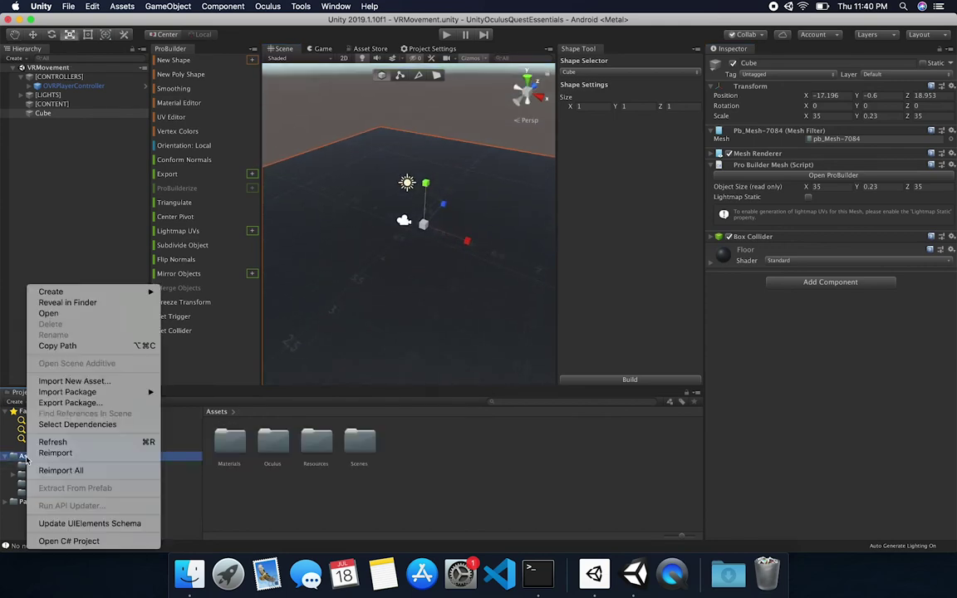
{"action": "mouse_move", "coordinate": [108, 295]}
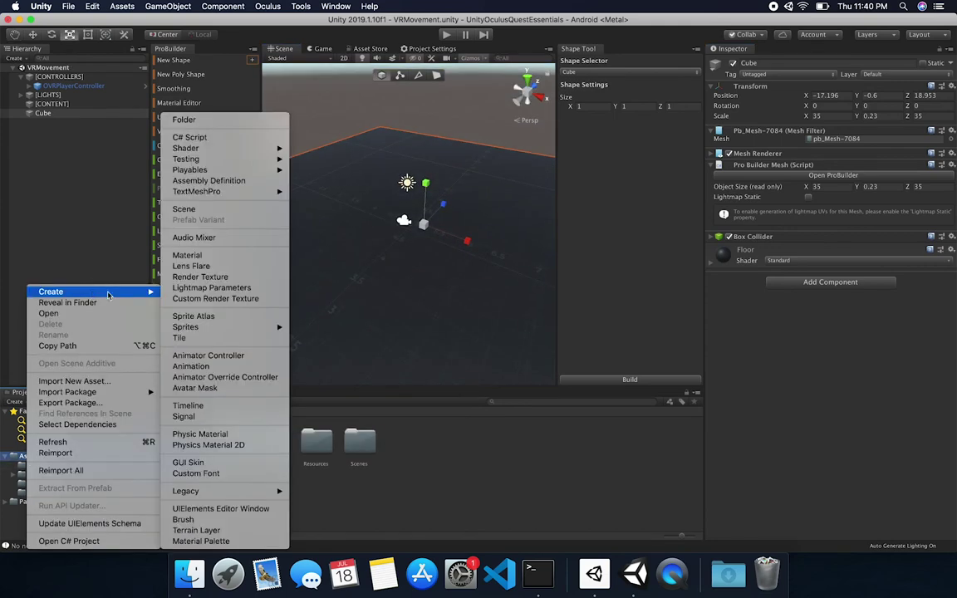
{"action": "left_click", "coordinate": [241, 121]}
{"action": "type", "text": "Prefab"}
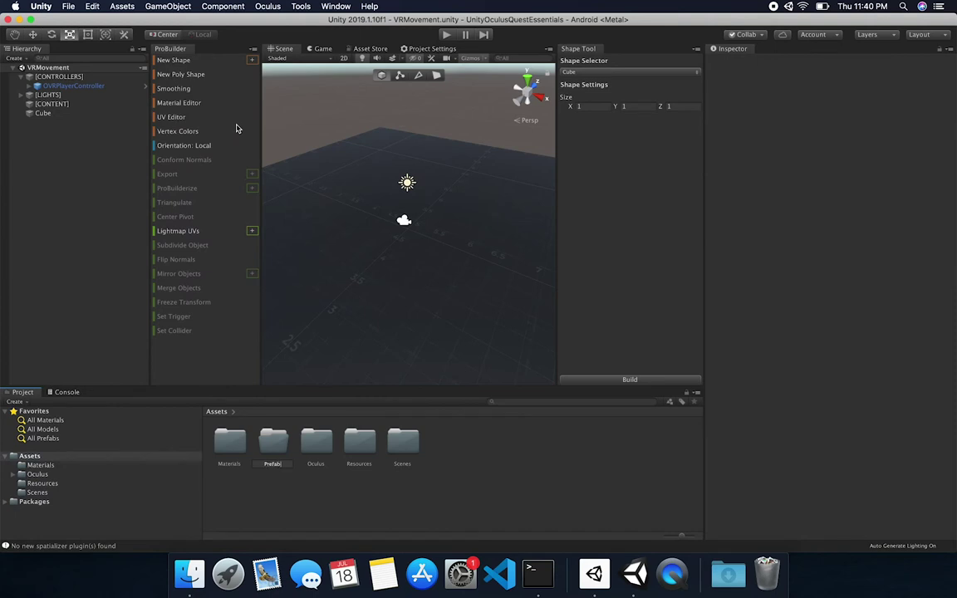
{"action": "type", "text": "s"}
{"action": "key", "text": "Return"}
{"action": "double_click", "coordinate": [313, 441]}
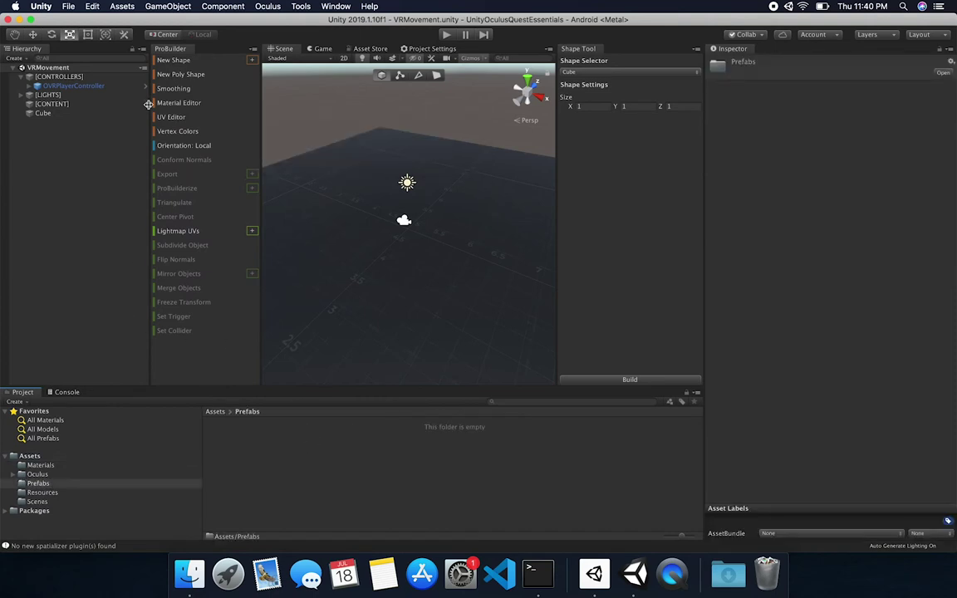
Rename the floor cube in the scene hierarchy as Floor.
{"action": "left_click", "coordinate": [42, 116]}
{"action": "type", "text": "Flo"}
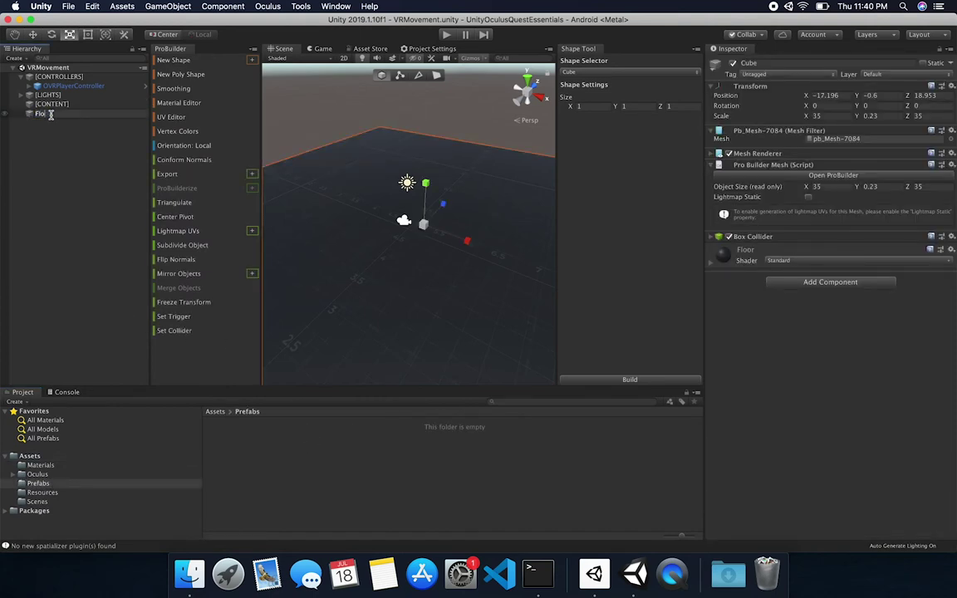
{"action": "type", "text": "or"}
{"action": "key", "text": "Return"}
Save Floor as a prefab in the Prefabs folder and parent its scene instance under [CONTENT].
{"action": "left_click_drag", "start_coordinate": [43, 117], "coordinate": [351, 474]}
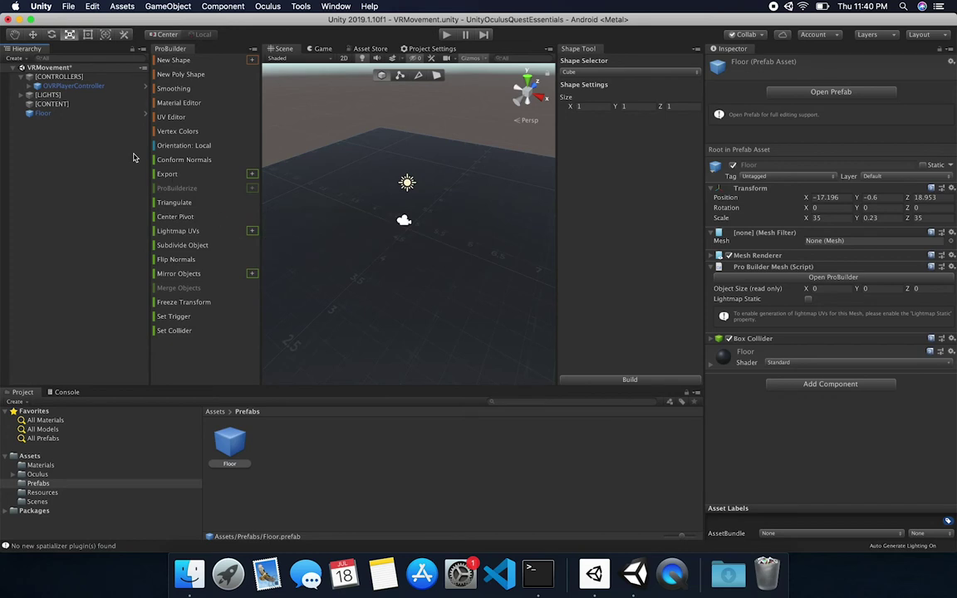
{"action": "left_click", "coordinate": [106, 153]}
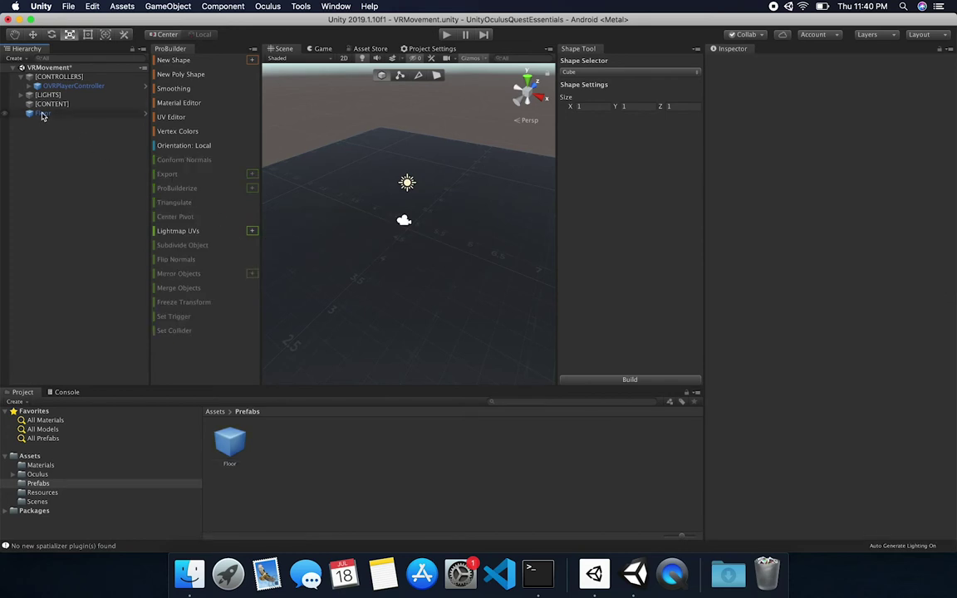
{"action": "left_click_drag", "start_coordinate": [42, 114], "coordinate": [49, 104]}
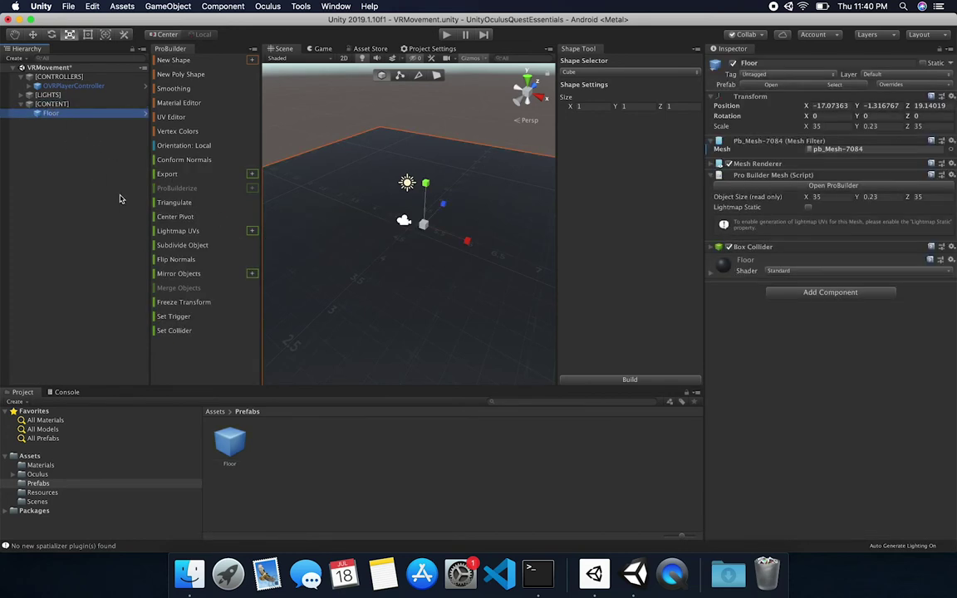
Try raising the Floor object along its vertical axis and undo the move.
{"action": "left_click_drag", "start_coordinate": [473, 238], "coordinate": [440, 196], "text": "alt"}
{"action": "key", "text": "w"}
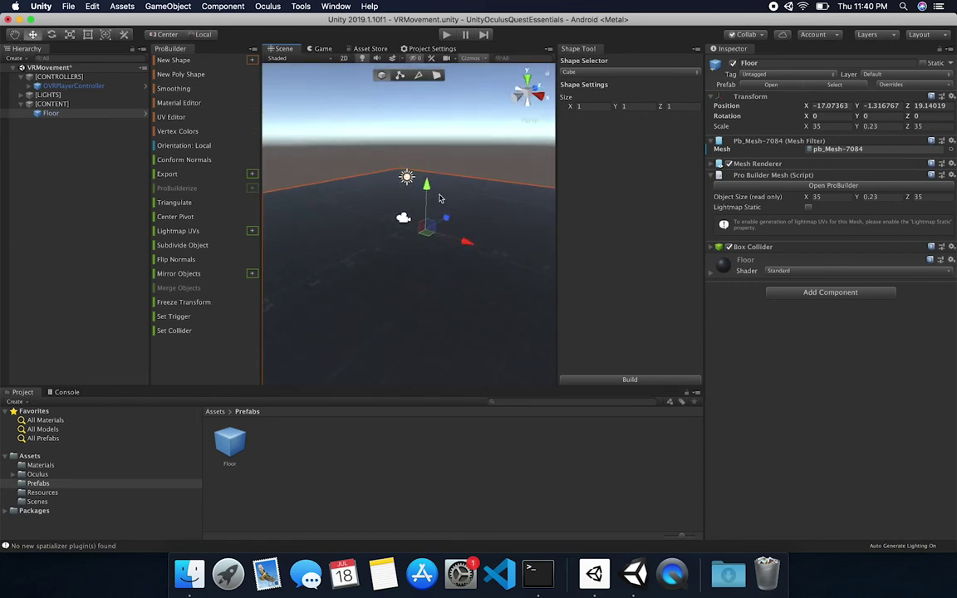
{"action": "scroll", "coordinate": [476, 165], "scroll_direction": "up", "scroll_amount": 2}
{"action": "scroll", "coordinate": [476, 164], "scroll_direction": "up", "scroll_amount": 3}
{"action": "left_click_drag", "start_coordinate": [476, 164], "coordinate": [401, 184], "text": "alt"}
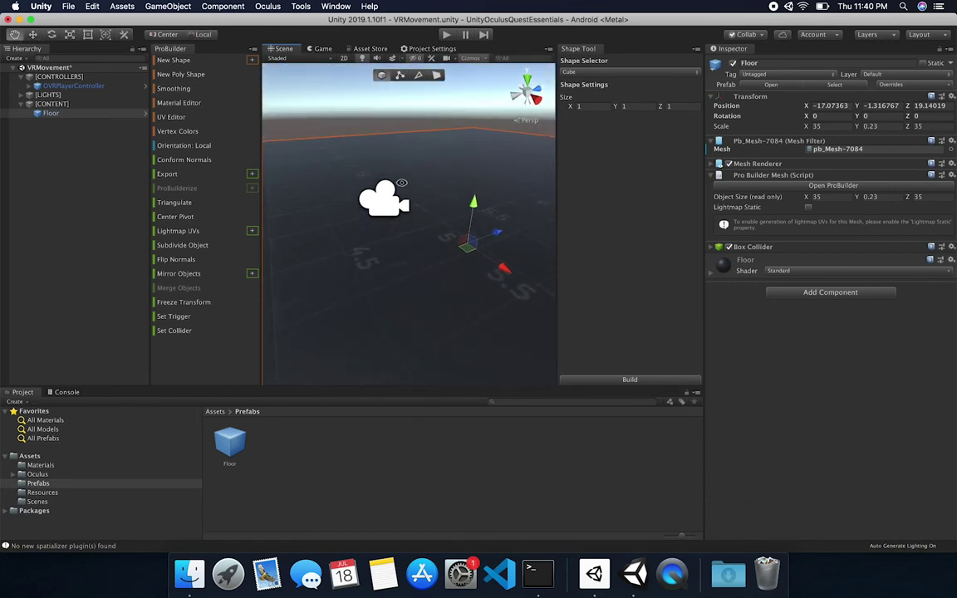
{"action": "scroll", "coordinate": [423, 197], "scroll_direction": "down", "scroll_amount": 3}
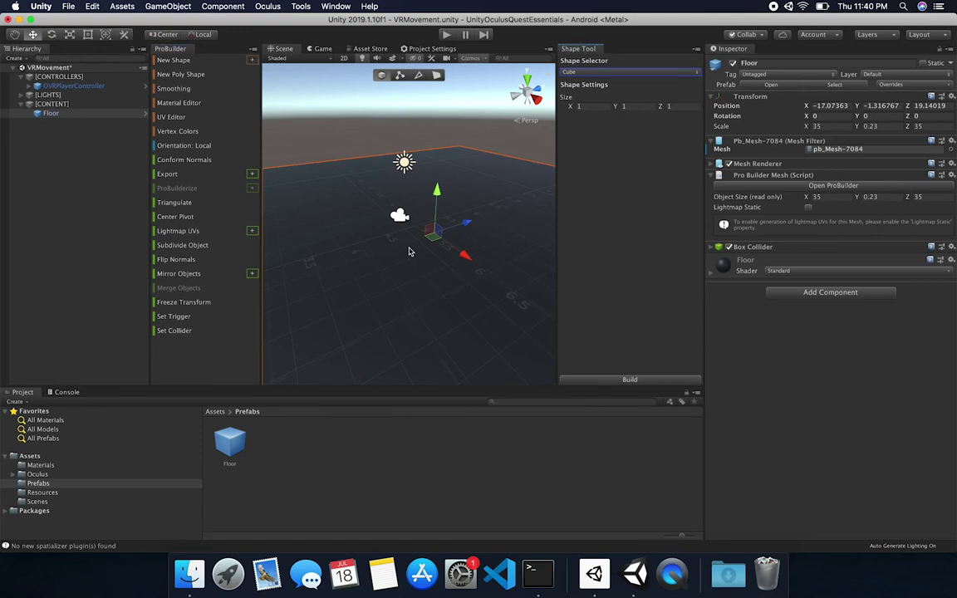
{"action": "left_click_drag", "start_coordinate": [439, 202], "coordinate": [444, 165]}
{"action": "key", "text": "super+z"}
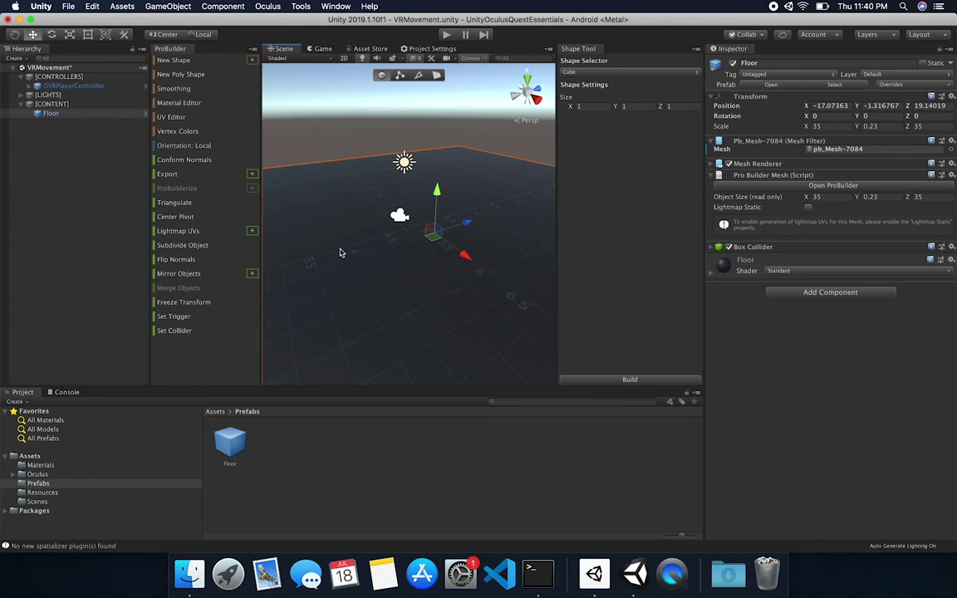
Create a new 1 x 1 x 1 ProBuilder cube and move it to about X -5.53, Z 6.91.
{"action": "scroll", "coordinate": [370, 276], "scroll_direction": "down", "scroll_amount": 4}
{"action": "left_click_drag", "start_coordinate": [369, 276], "coordinate": [403, 211], "text": "alt"}
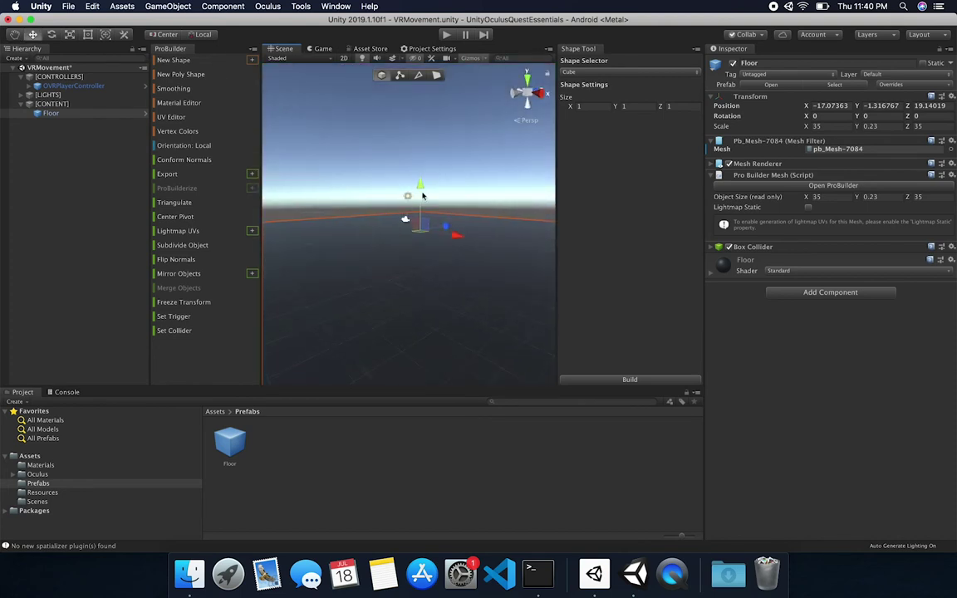
{"action": "left_click", "coordinate": [189, 60]}
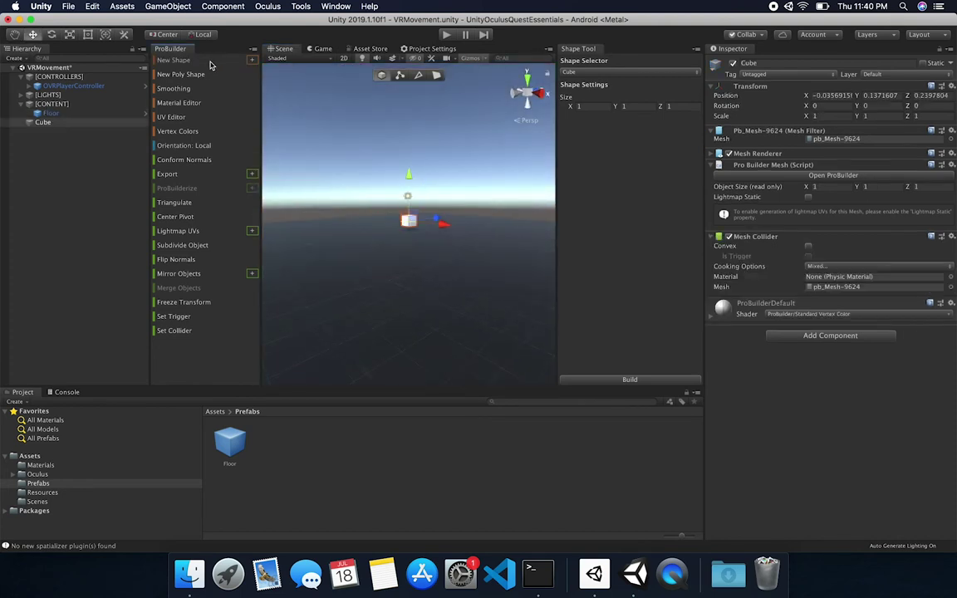
{"action": "key", "text": "f"}
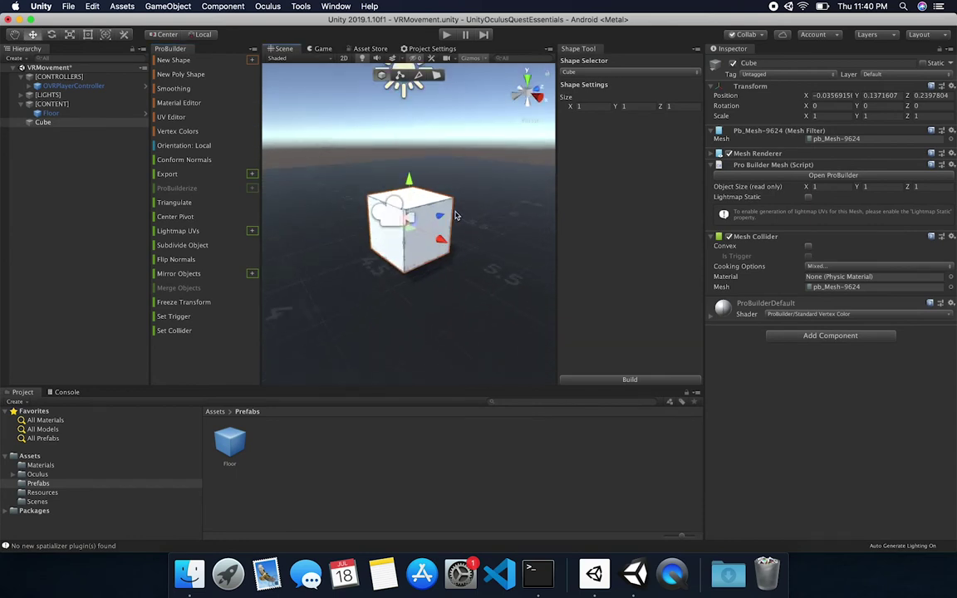
{"action": "scroll", "coordinate": [456, 216], "scroll_direction": "down", "scroll_amount": 5}
{"action": "middle_click_drag", "start_coordinate": [453, 217], "coordinate": [408, 239]}
{"action": "left_click_drag", "start_coordinate": [408, 239], "coordinate": [406, 291], "text": "alt"}
{"action": "left_click_drag", "start_coordinate": [407, 221], "coordinate": [531, 199]}
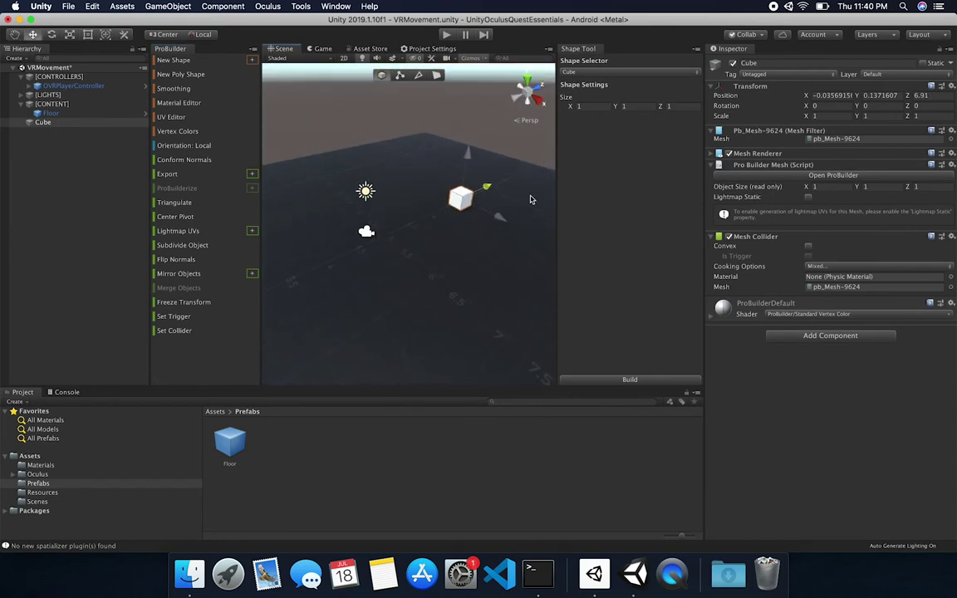
{"action": "left_click_drag", "start_coordinate": [460, 198], "coordinate": [452, 172]}
Undo the trial edits to the new cube and set the transform handle position to Pivot.
{"action": "key", "text": "r"}
{"action": "key", "text": "super+z"}
{"action": "key", "text": "super+z"}
{"action": "left_click", "coordinate": [165, 34]}
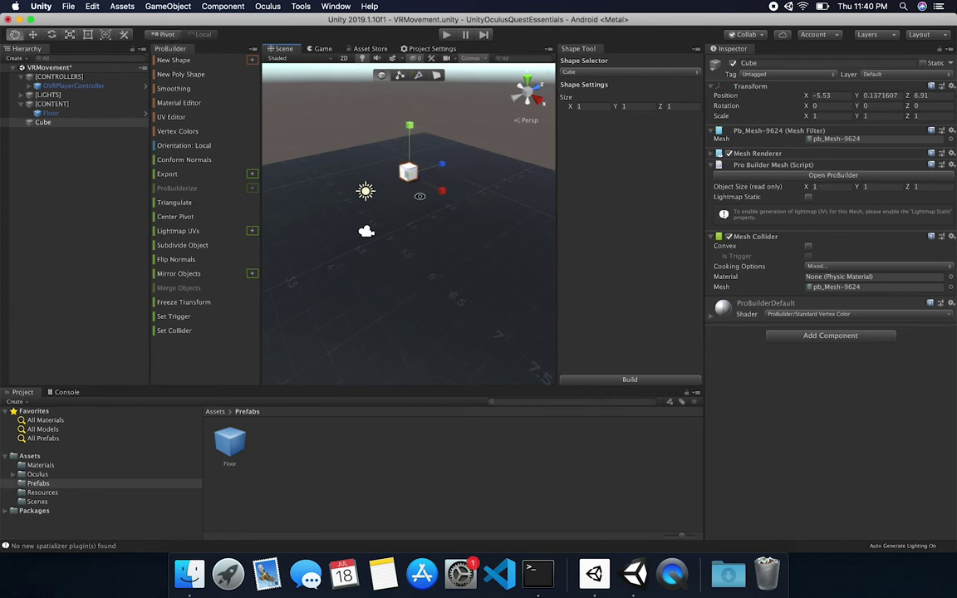
{"action": "left_click", "coordinate": [171, 36]}
{"action": "left_click_drag", "start_coordinate": [432, 170], "coordinate": [451, 154], "text": "alt"}
{"action": "left_click", "coordinate": [170, 34]}
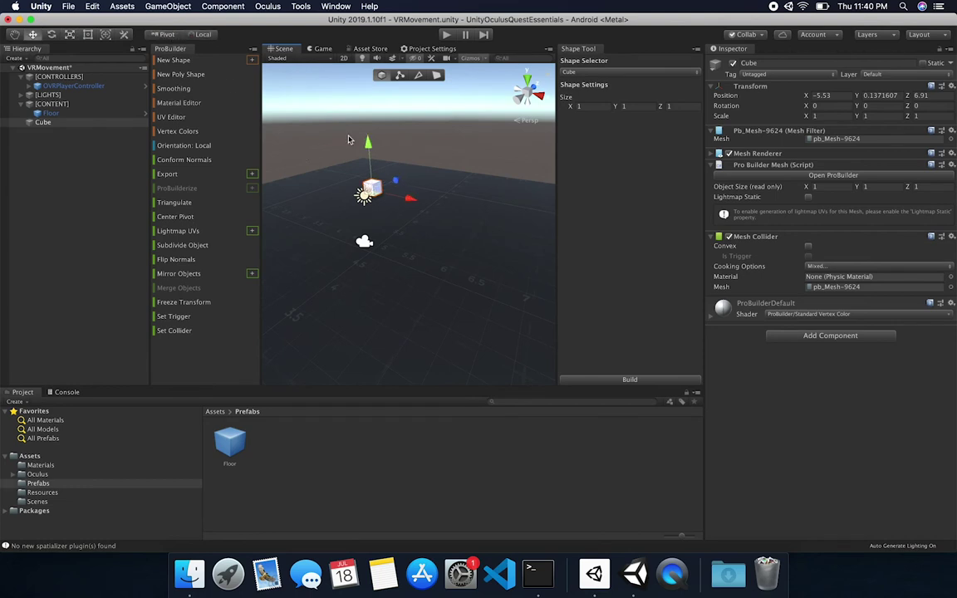
Lower the new cube onto the floor at about Y -0.349 and move it to about X -10.84, Z 14.34.
{"action": "key", "text": "f"}
{"action": "mouse_move", "coordinate": [363, 240]}
{"action": "left_mouse_down", "text": "alt"}
{"action": "mouse_move", "coordinate": [423, 222]}
{"action": "mouse_move", "coordinate": [373, 242]}
{"action": "mouse_move", "coordinate": [371, 252]}
{"action": "left_mouse_up", "text": "alt"}
{"action": "key", "text": "w"}
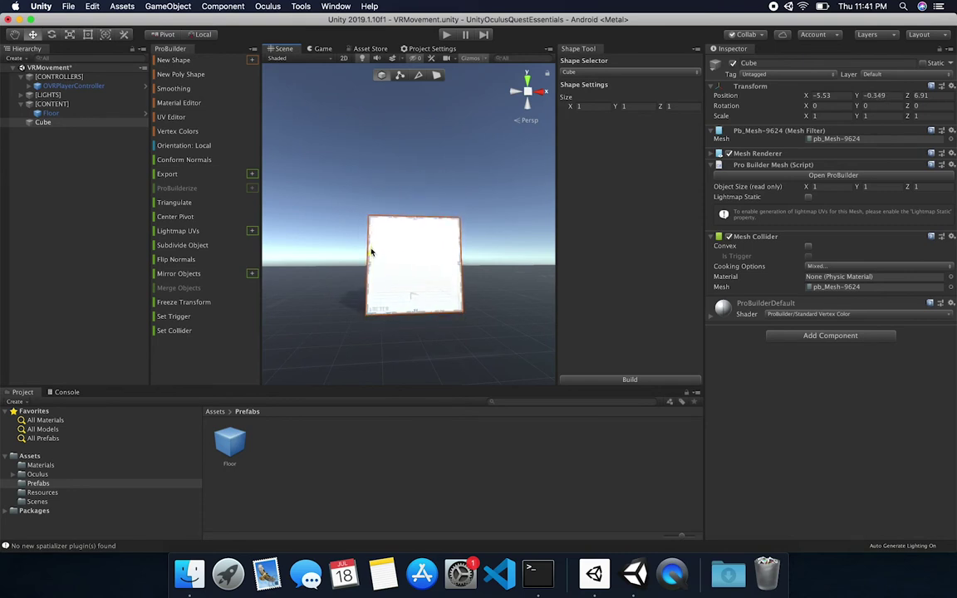
{"action": "scroll", "coordinate": [502, 230], "scroll_direction": "down", "scroll_amount": 5}
{"action": "left_click_drag", "start_coordinate": [502, 230], "coordinate": [315, 353], "text": "alt"}
{"action": "scroll", "coordinate": [489, 270], "scroll_direction": "down", "scroll_amount": 5}
{"action": "left_click_drag", "start_coordinate": [442, 225], "coordinate": [472, 201]}
Replace the new cube's Mesh Collider component with a Box Collider.
{"action": "key", "text": "f"}
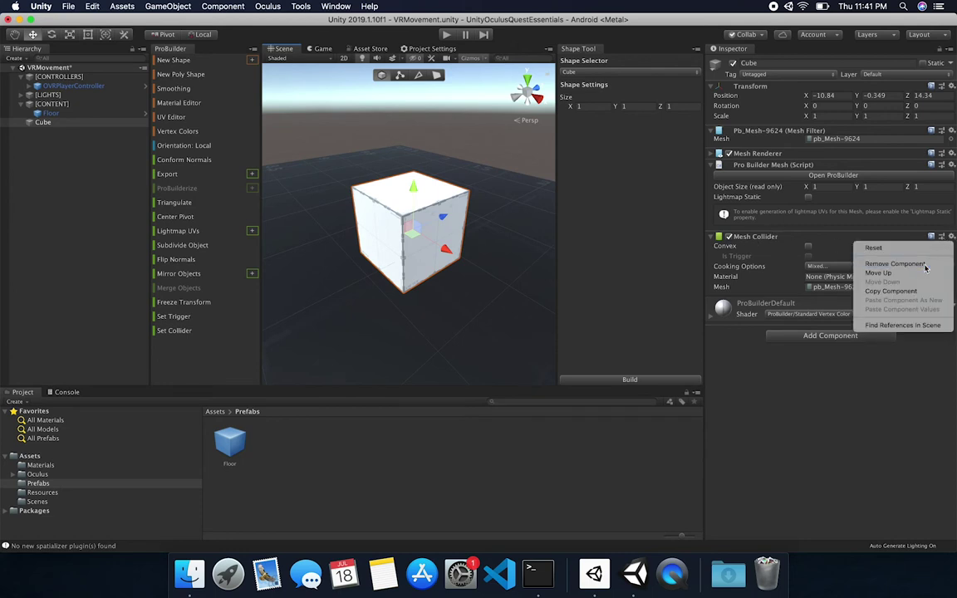
{"action": "left_click", "coordinate": [895, 264]}
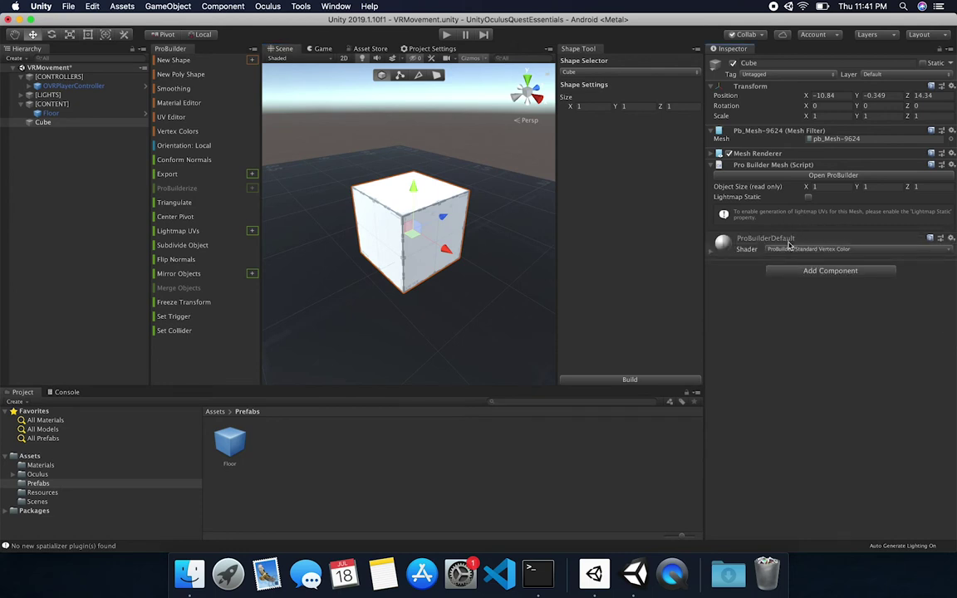
{"action": "left_click", "coordinate": [789, 270]}
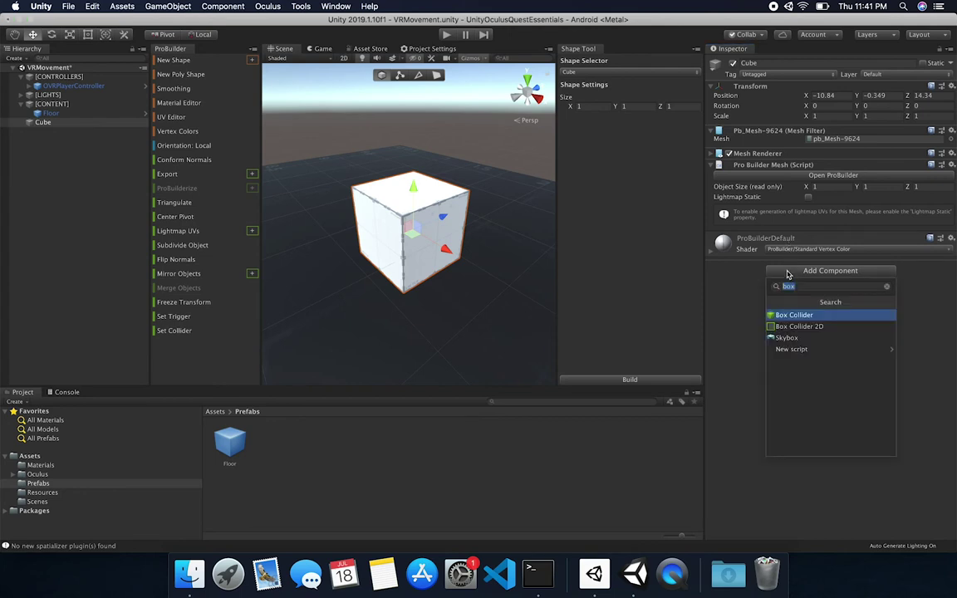
{"action": "key", "text": "Return"}
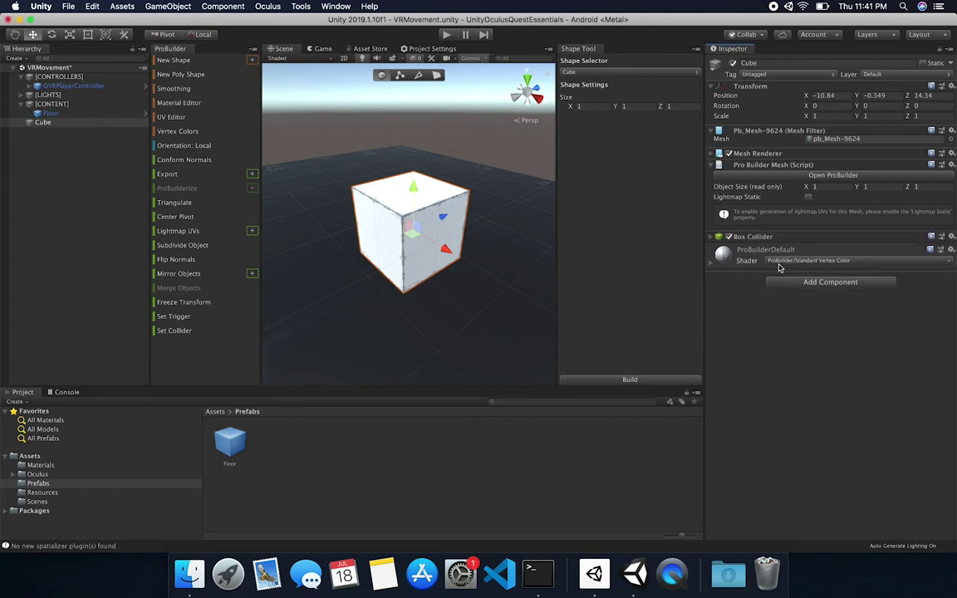
Add a Rigidbody component to the cube with its default settings.
{"action": "left_click", "coordinate": [780, 282]}
{"action": "type", "text": "rigi"}
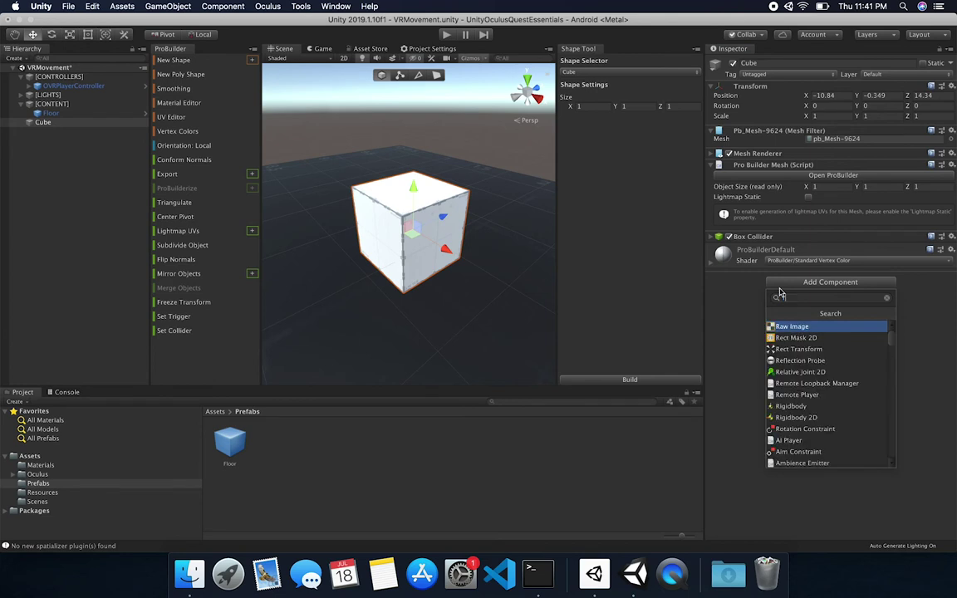
{"action": "key", "text": "Return"}
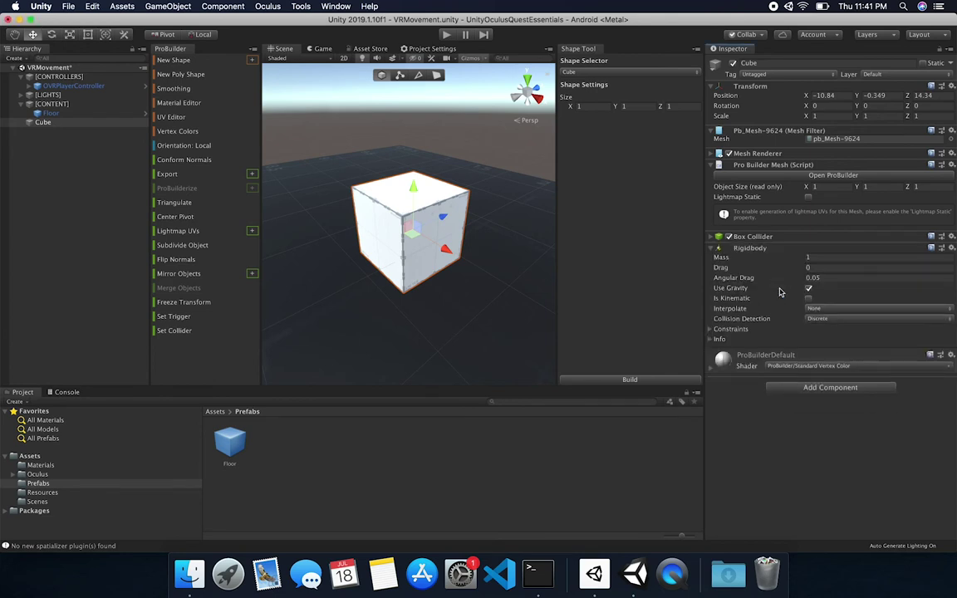
{"action": "left_click", "coordinate": [760, 249]}
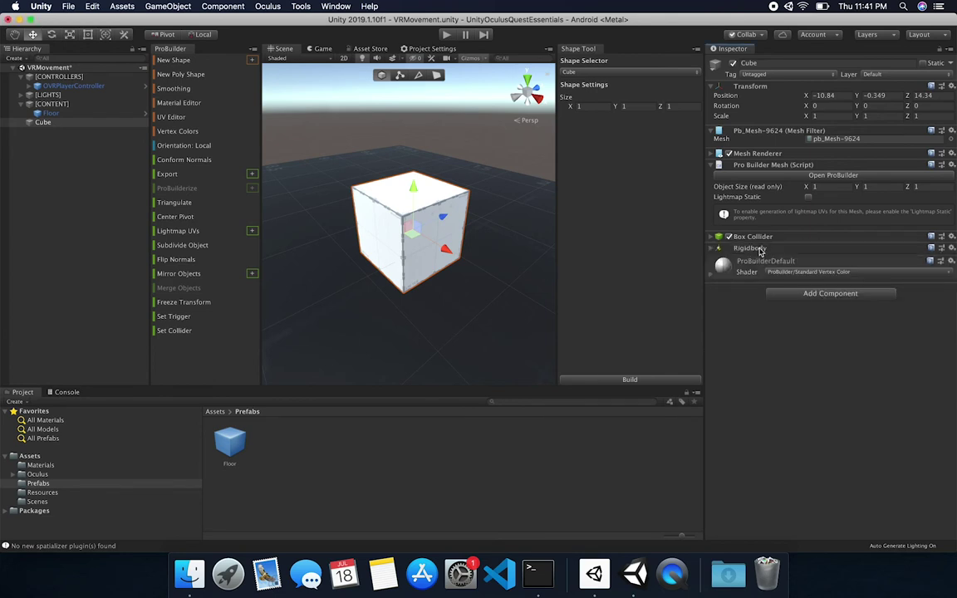
{"action": "left_click", "coordinate": [743, 248]}
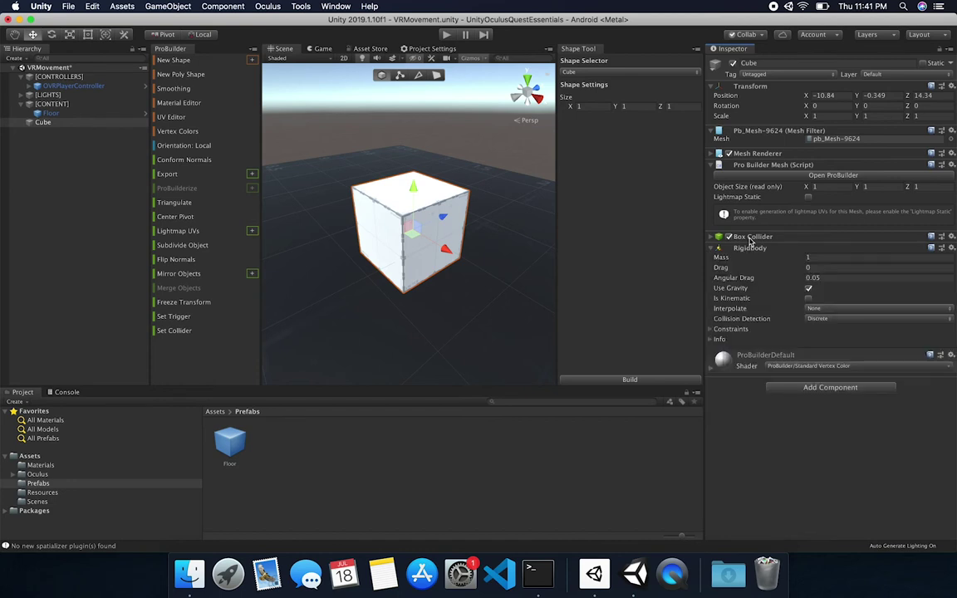
{"action": "left_click", "coordinate": [748, 248]}
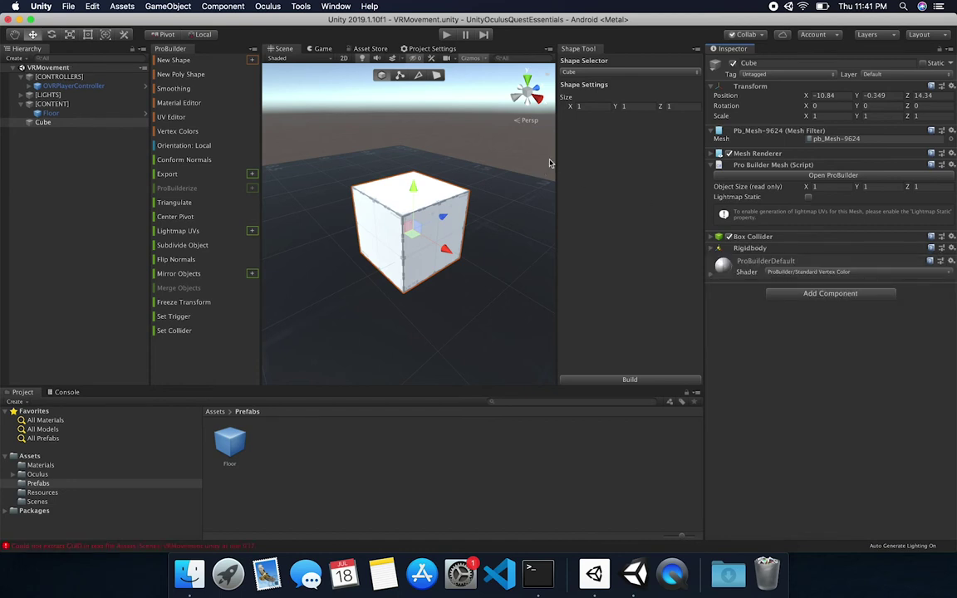
Rename the cube as Obstacle and save it as a prefab in the Prefabs folder.
{"action": "left_click", "coordinate": [774, 64]}
{"action": "type", "text": "Obstacl"}
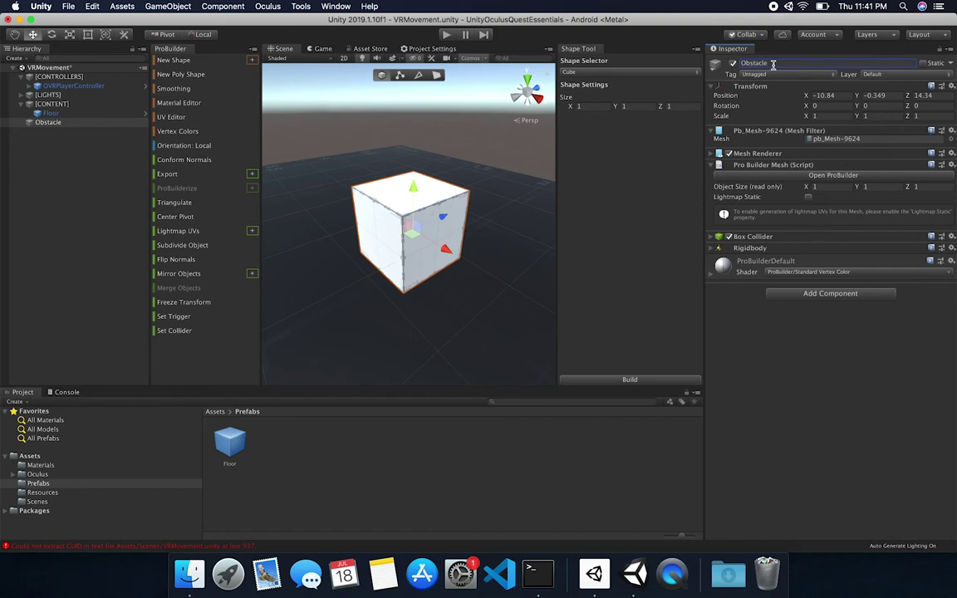
{"action": "left_click_drag", "start_coordinate": [56, 124], "coordinate": [282, 453]}
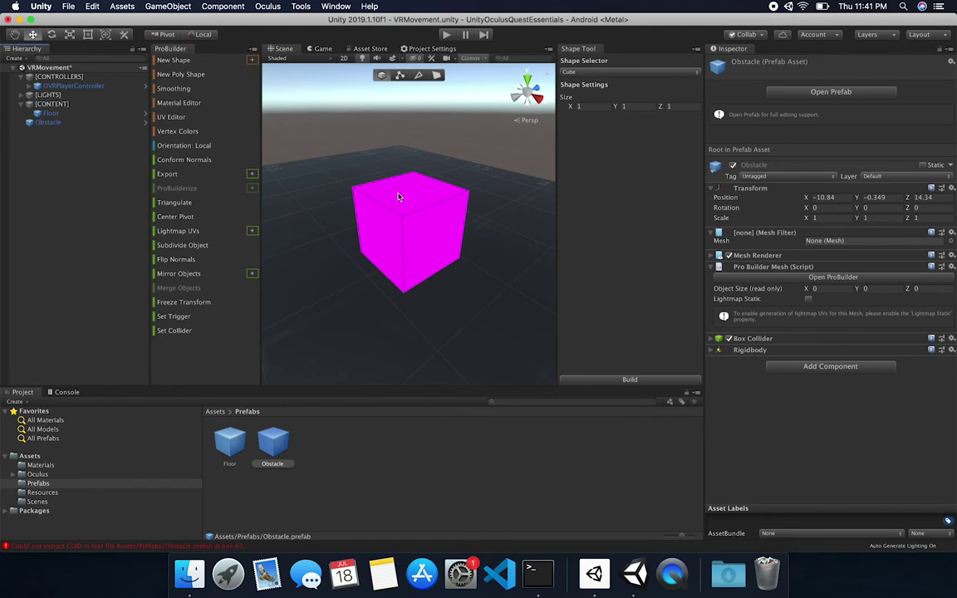
{"action": "left_click", "coordinate": [430, 199]}
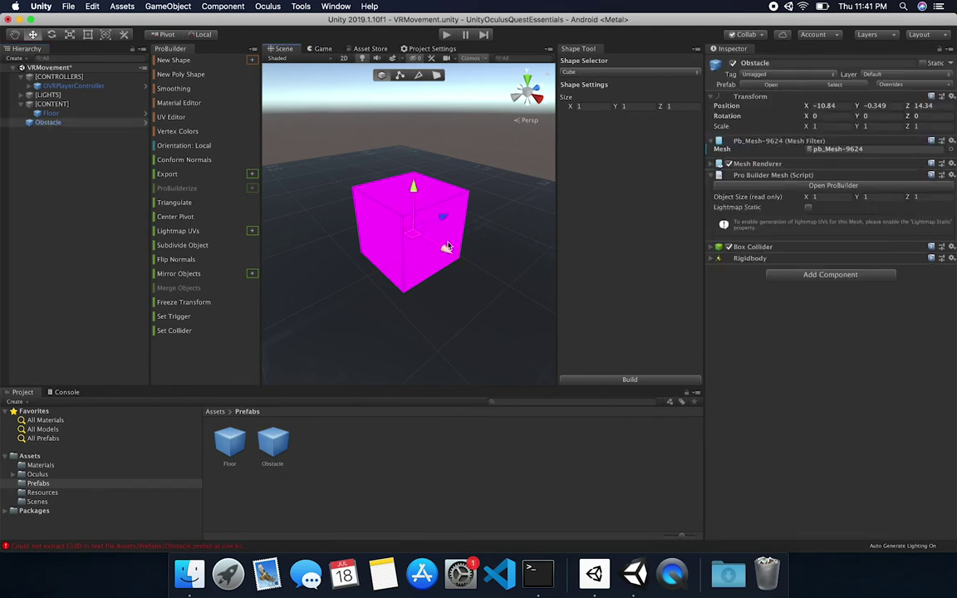
Clear the console messages and delete the Obstacle object from the scene.
{"action": "left_click", "coordinate": [178, 547]}
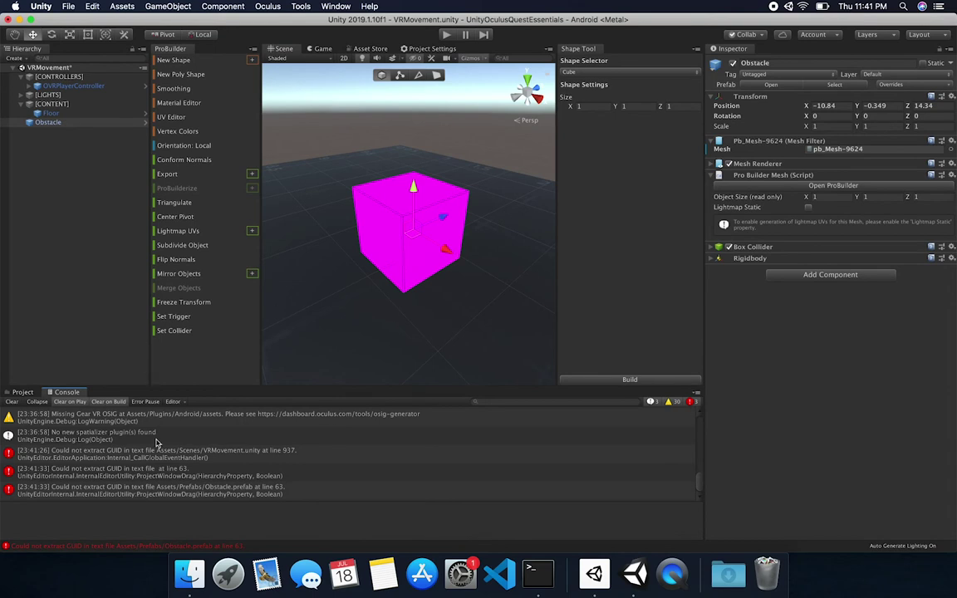
{"action": "left_click", "coordinate": [12, 401]}
{"action": "left_click", "coordinate": [59, 135]}
{"action": "left_click", "coordinate": [50, 122]}
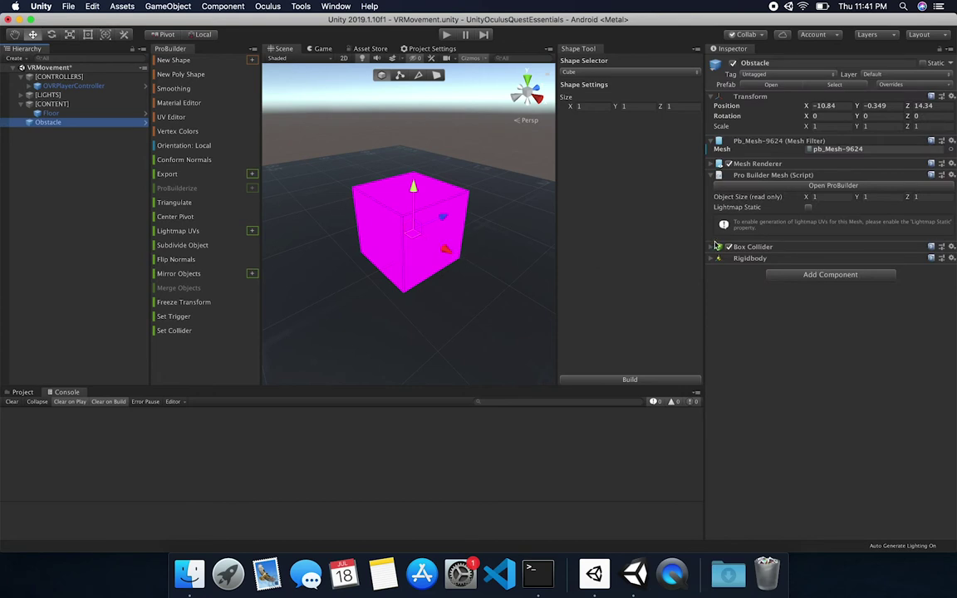
{"action": "key", "text": "super+BackSpace"}
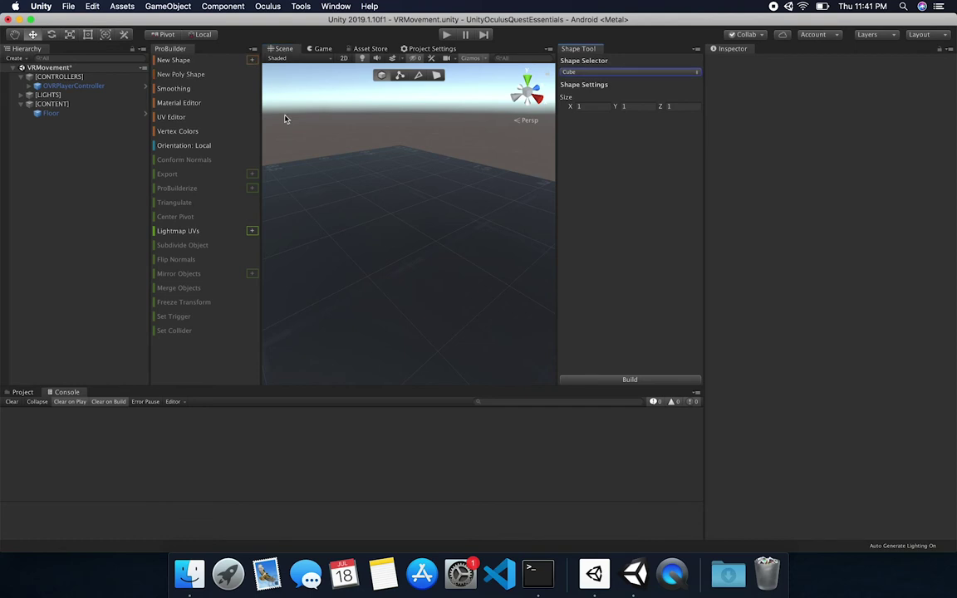
Build a new 1 x 1 x 1 ProBuilder cube above the floor.
{"action": "left_click", "coordinate": [630, 379]}
{"action": "left_click_drag", "start_coordinate": [442, 244], "coordinate": [440, 192]}
{"action": "scroll", "coordinate": [395, 224], "scroll_direction": "down", "scroll_amount": 5}
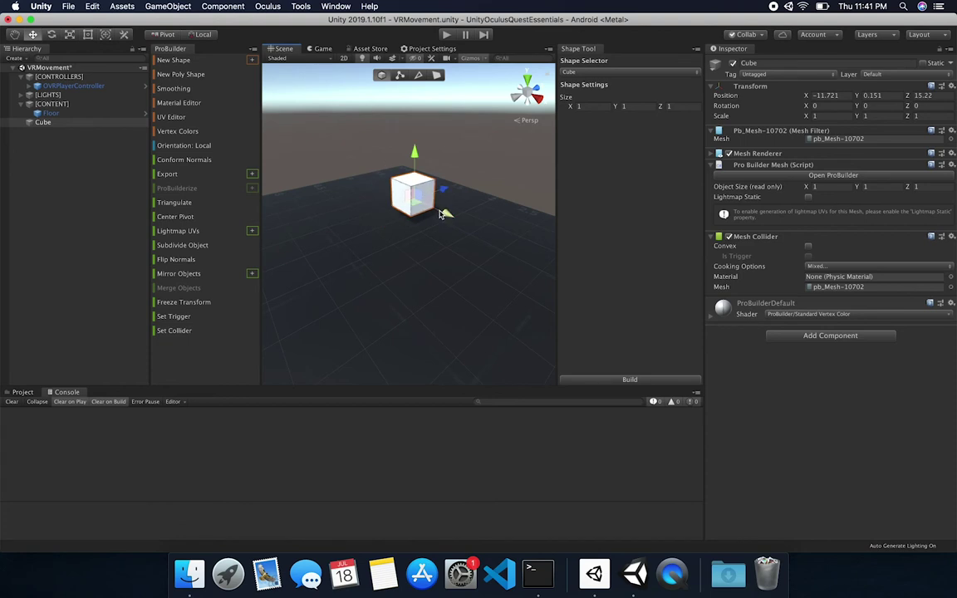
Duplicate the Floor material in the Materials folder.
{"action": "left_click", "coordinate": [20, 392]}
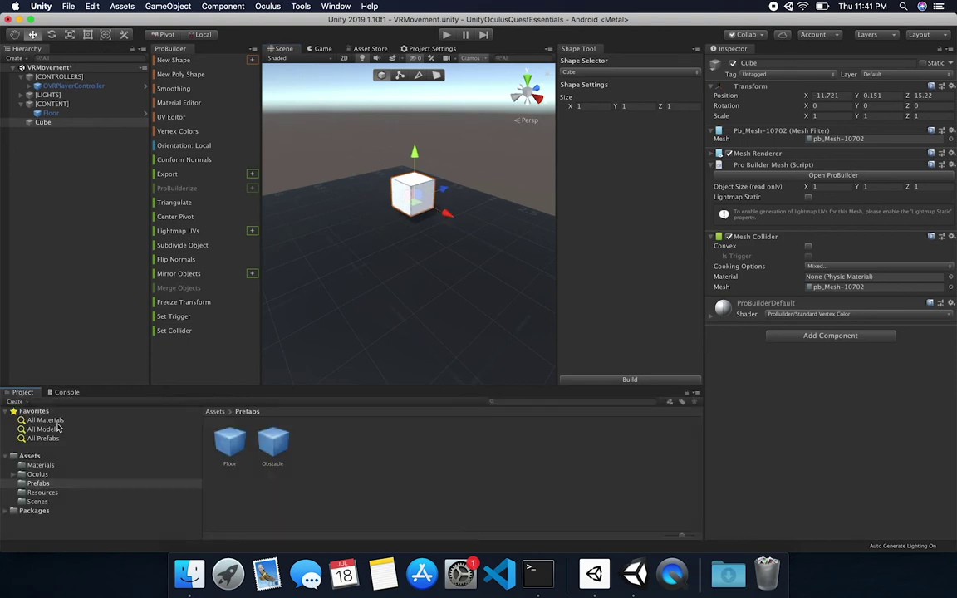
{"action": "left_click", "coordinate": [40, 465]}
{"action": "left_click", "coordinate": [247, 442]}
{"action": "key", "text": "super+d"}
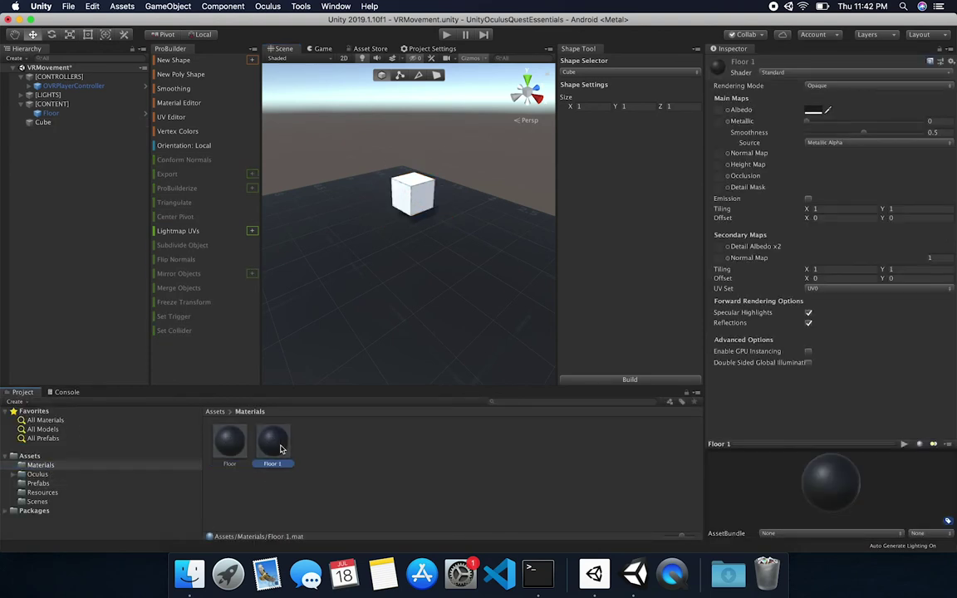
Rename the duplicated floor material as BoxObstacle.
{"action": "left_click", "coordinate": [274, 465]}
{"action": "type", "text": "Obstacle"}
{"action": "key", "text": "super+a"}
{"action": "type", "text": "Bo"}
{"action": "key", "text": "Return"}
{"action": "left_click", "coordinate": [223, 470]}
{"action": "key", "text": "Right"}
{"action": "key", "text": "BackSpace"}
{"action": "key", "text": "Return"}
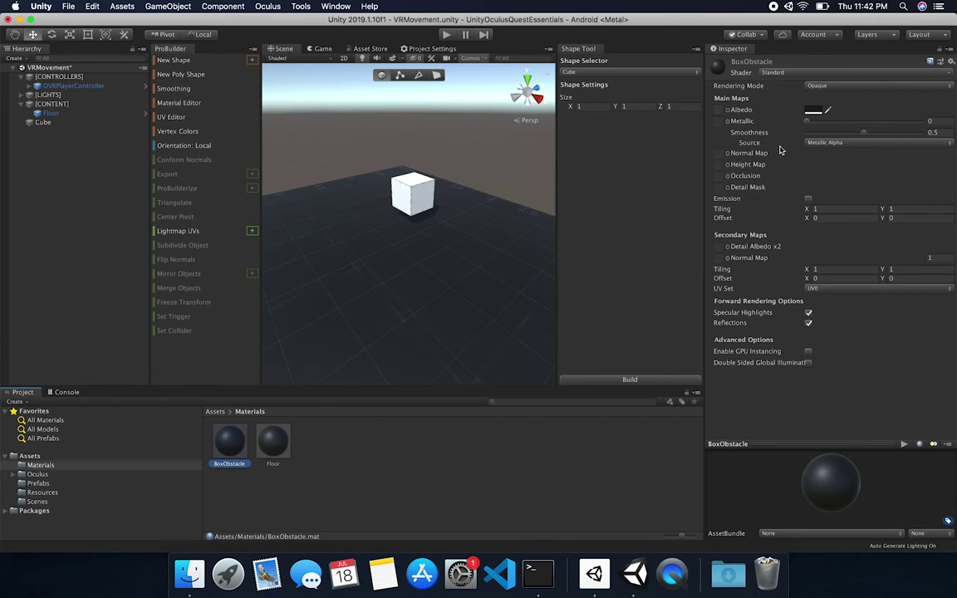
Set the BoxObstacle material's albedo color to white (FFFFFF) and apply the material to the cube.
{"action": "left_click", "coordinate": [812, 113]}
{"action": "left_click_drag", "start_coordinate": [43, 102], "coordinate": [34, 77]}
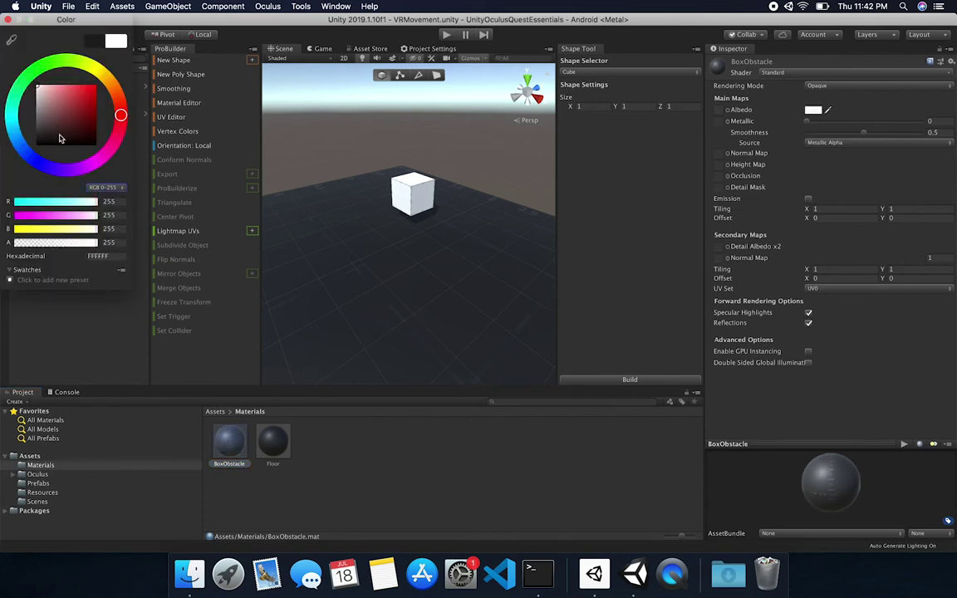
{"action": "left_click", "coordinate": [9, 19]}
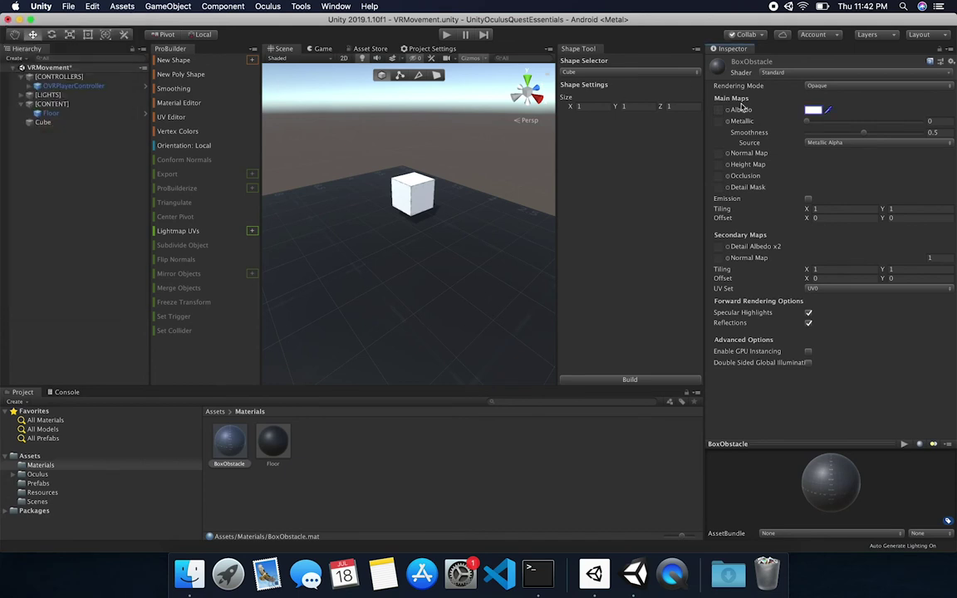
{"action": "left_click_drag", "start_coordinate": [231, 442], "coordinate": [416, 197]}
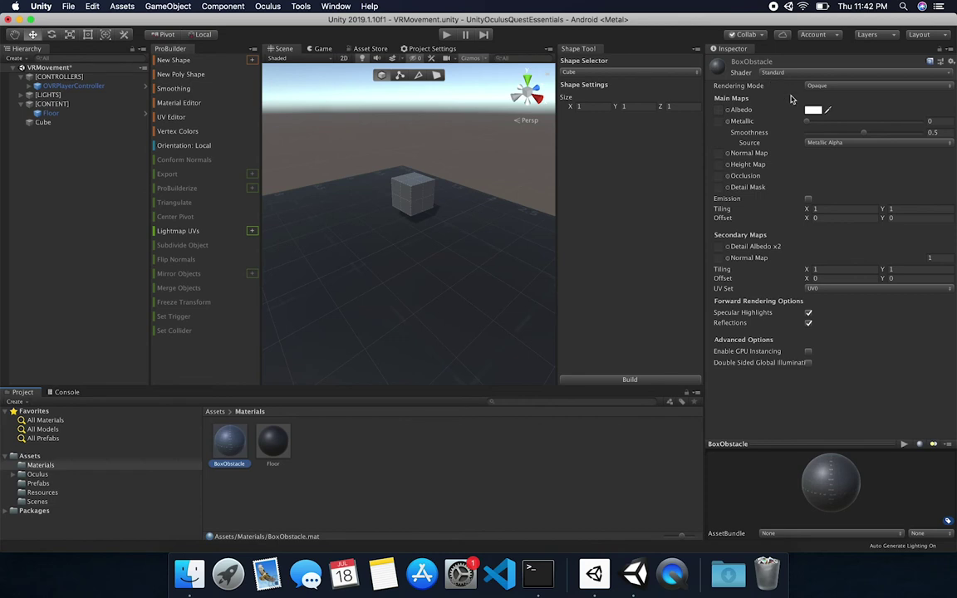
Assign the grid_01_light texture to the BoxObstacle material's albedo map.
{"action": "left_click", "coordinate": [728, 110]}
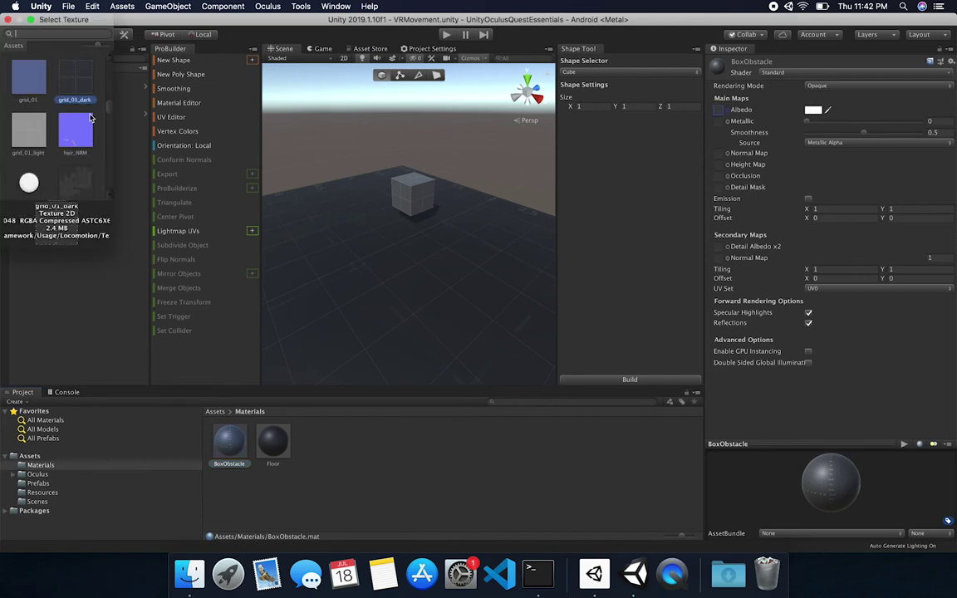
{"action": "left_click", "coordinate": [45, 143]}
{"action": "left_click", "coordinate": [80, 80]}
{"action": "left_click", "coordinate": [74, 138]}
{"action": "left_click", "coordinate": [39, 144]}
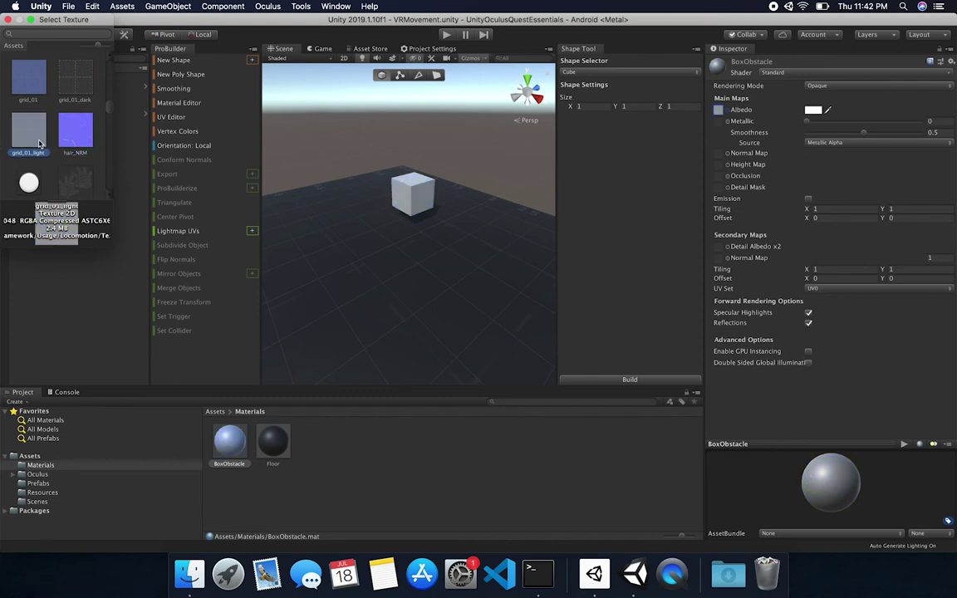
{"action": "double_click", "coordinate": [40, 143]}
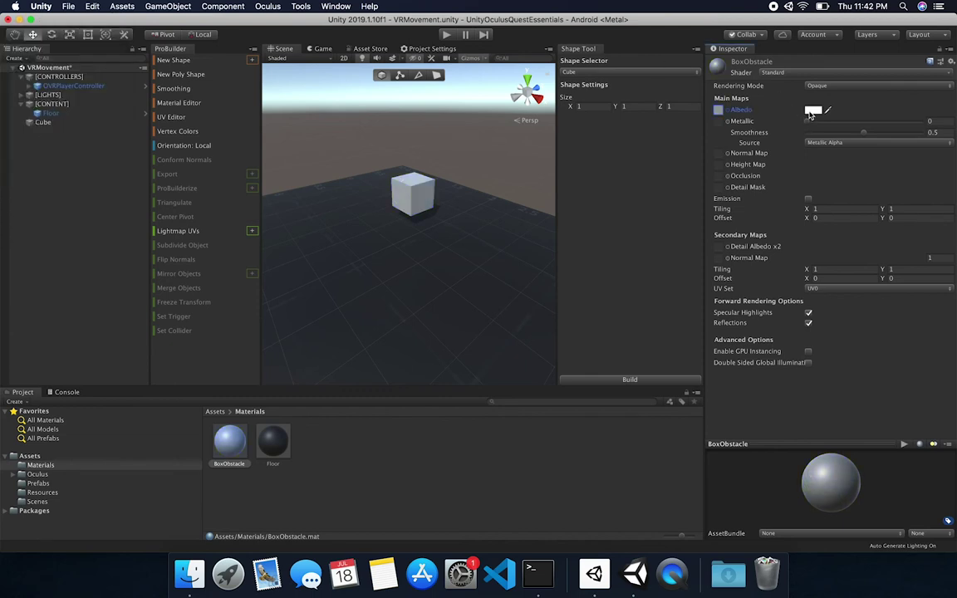
Set the BoxObstacle material's smoothness to about 0.425, keeping metallic at 0.
{"action": "mouse_move", "coordinate": [808, 124]}
{"action": "left_mouse_down"}
{"action": "mouse_move", "coordinate": [821, 123]}
{"action": "mouse_move", "coordinate": [804, 124]}
{"action": "left_mouse_up"}
{"action": "mouse_move", "coordinate": [868, 134]}
{"action": "left_mouse_down"}
{"action": "mouse_move", "coordinate": [827, 134]}
{"action": "mouse_move", "coordinate": [934, 139]}
{"action": "mouse_move", "coordinate": [843, 137]}
{"action": "mouse_move", "coordinate": [868, 136]}
{"action": "mouse_move", "coordinate": [857, 136]}
{"action": "left_mouse_up"}
{"action": "scroll", "coordinate": [416, 176], "scroll_direction": "up", "scroll_amount": 5}
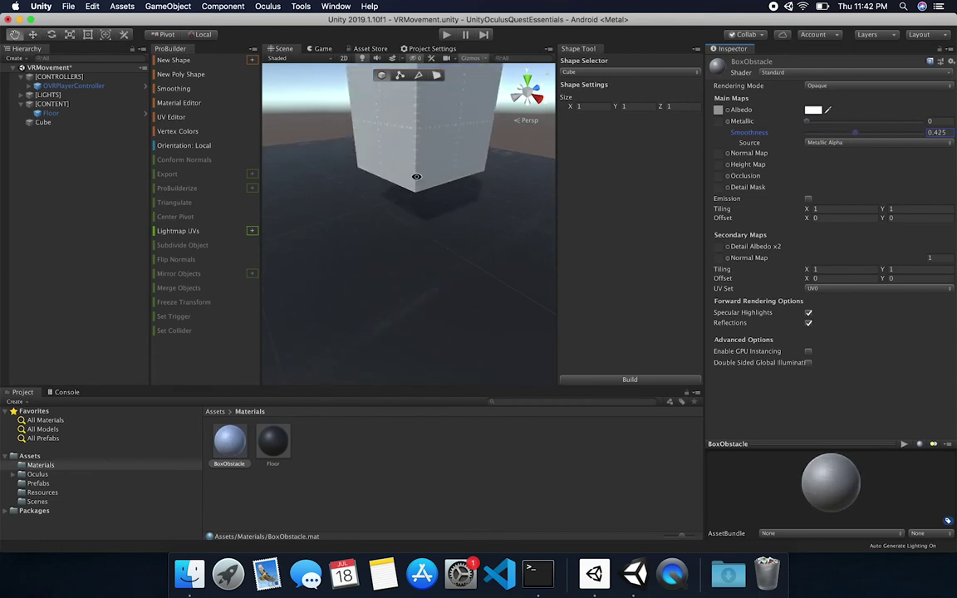
{"action": "scroll", "coordinate": [416, 176], "scroll_direction": "down", "scroll_amount": 3}
Reapply the BoxObstacle material to the cube and rename the cube object as BoxObstacle.
{"action": "left_click", "coordinate": [430, 206]}
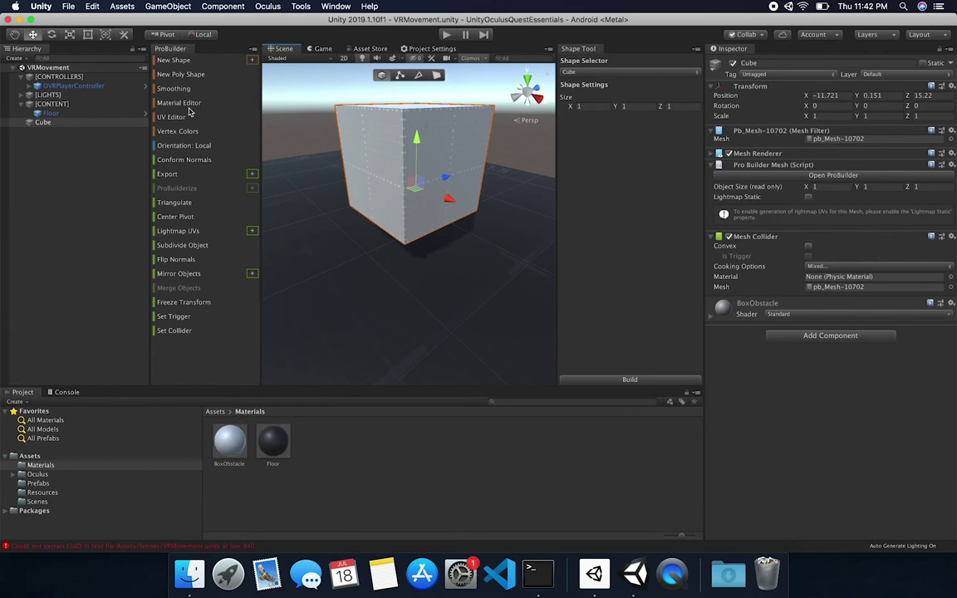
{"action": "left_click", "coordinate": [45, 123]}
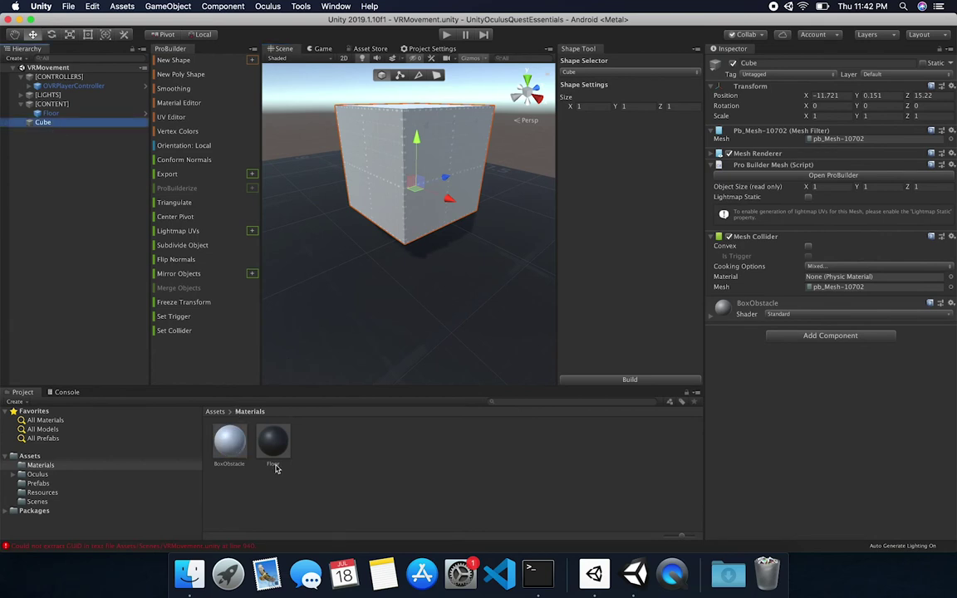
{"action": "left_click_drag", "start_coordinate": [236, 439], "coordinate": [378, 173]}
{"action": "left_click_drag", "start_coordinate": [57, 96], "coordinate": [48, 127]}
{"action": "key", "text": "Return"}
{"action": "type", "text": "BoxObstacle"}
{"action": "key", "text": "Return"}
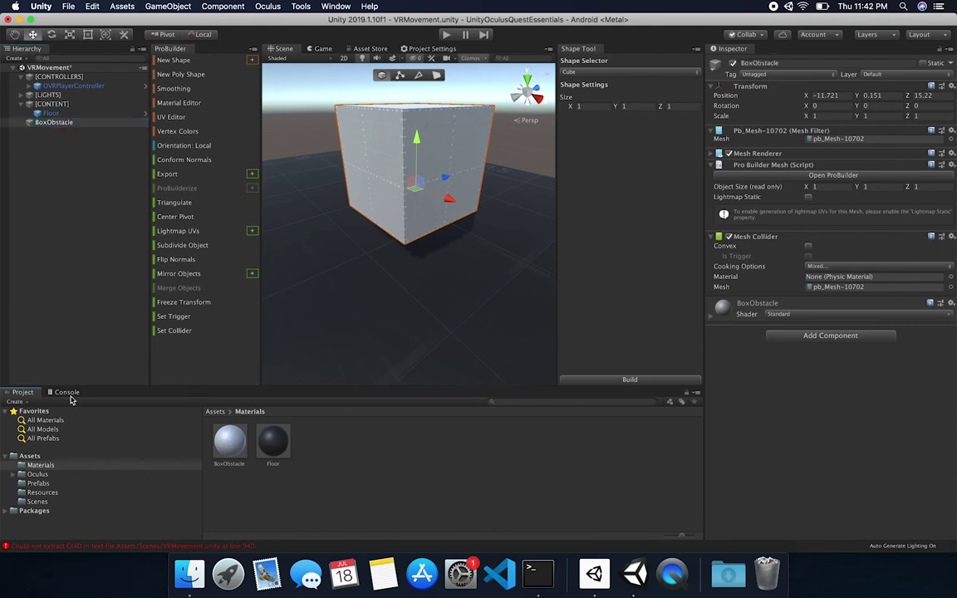
Clear the console messages and delete the Obstacle prefab from the Prefabs folder.
{"action": "left_click", "coordinate": [66, 392]}
{"action": "left_click", "coordinate": [12, 402]}
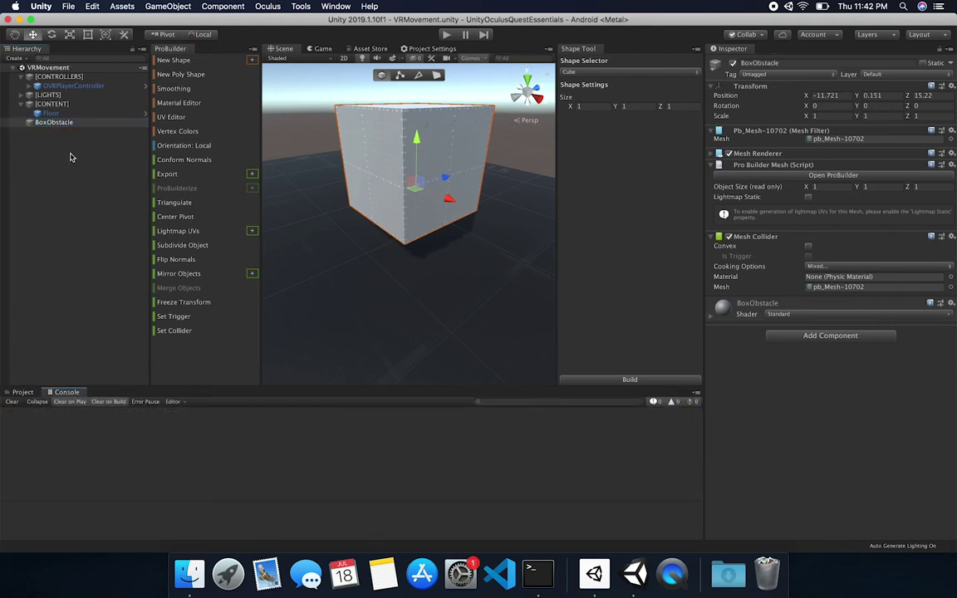
{"action": "left_click", "coordinate": [21, 393]}
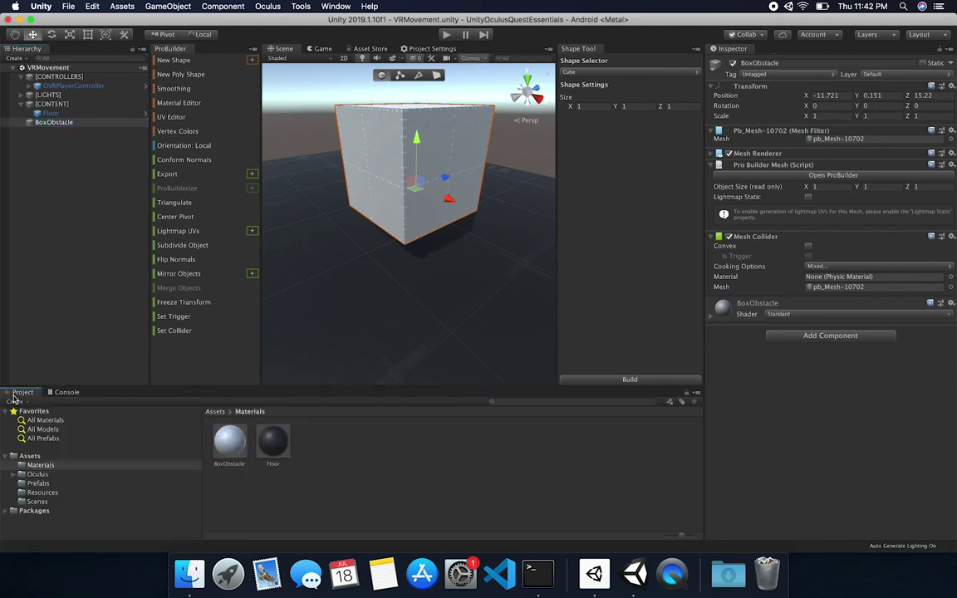
{"action": "left_click", "coordinate": [39, 484]}
{"action": "left_click", "coordinate": [273, 438]}
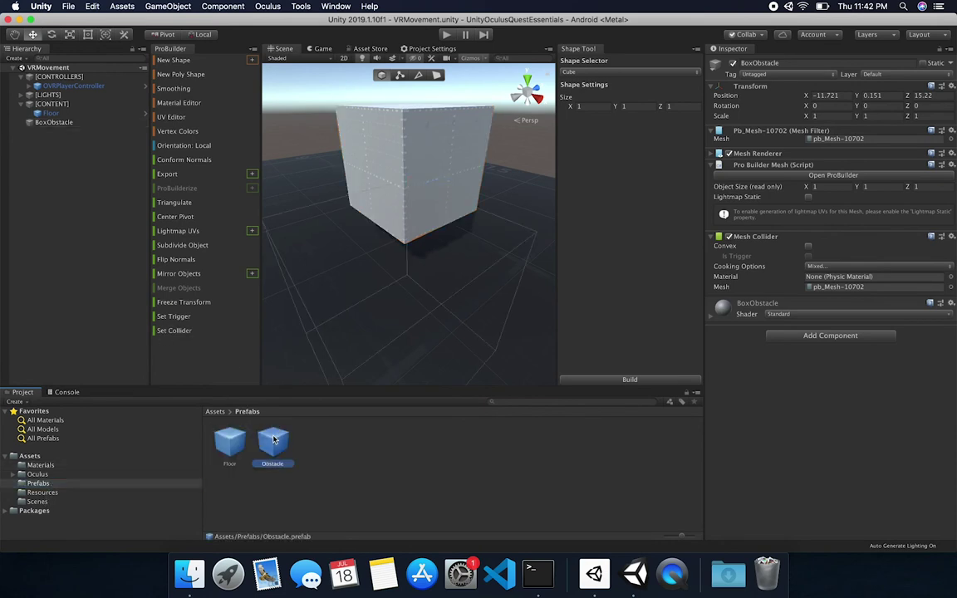
{"action": "key", "text": "super+BackSpace"}
Save BoxObstacle as a prefab in the Prefabs folder and place its scene object under [CONTENT].
{"action": "left_click_drag", "start_coordinate": [65, 123], "coordinate": [365, 485]}
{"action": "left_click", "coordinate": [59, 121]}
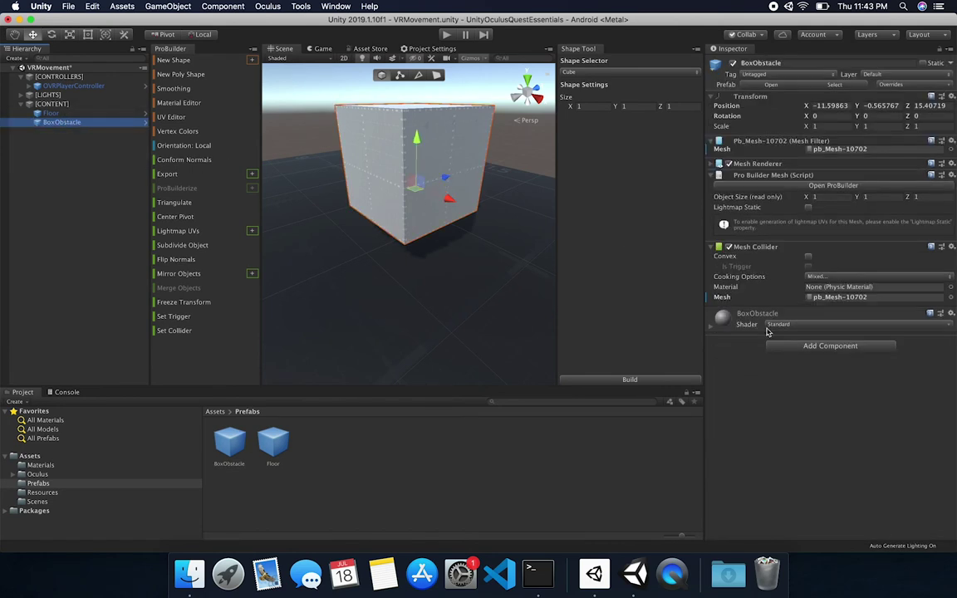
Enable emission on the BoxObstacle material and set the emission color to gray, RGB 82, 82, 82.
{"action": "left_click", "coordinate": [742, 320]}
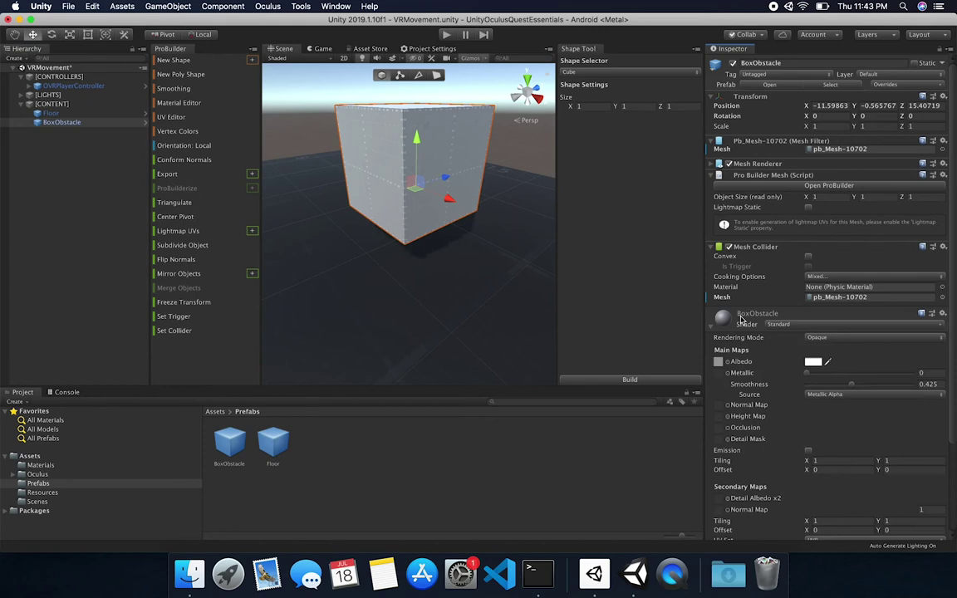
{"action": "left_click", "coordinate": [808, 450]}
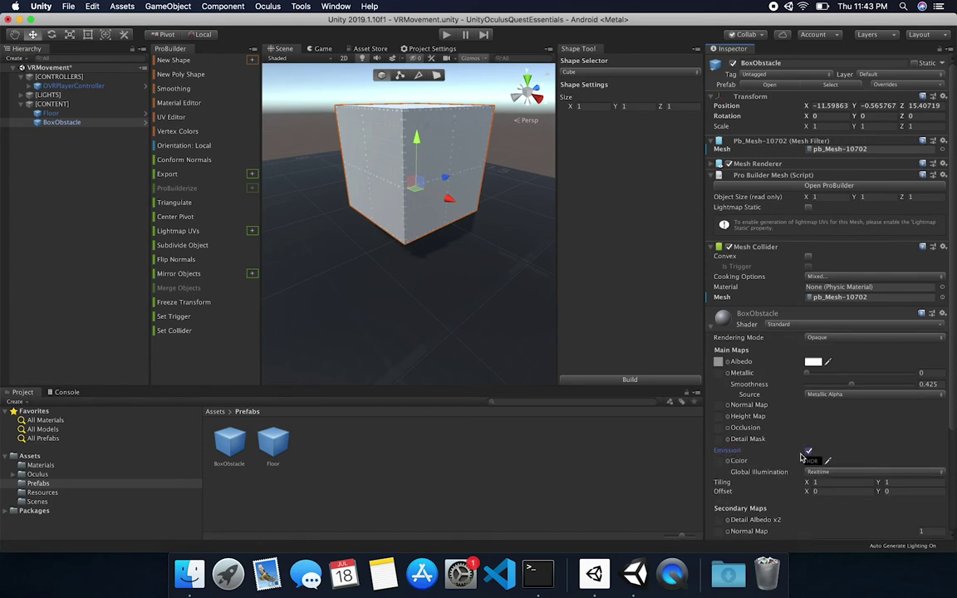
{"action": "left_click", "coordinate": [810, 461]}
{"action": "mouse_move", "coordinate": [40, 125]}
{"action": "left_mouse_down"}
{"action": "mouse_move", "coordinate": [34, 115]}
{"action": "mouse_move", "coordinate": [33, 137]}
{"action": "mouse_move", "coordinate": [34, 128]}
{"action": "left_mouse_up"}
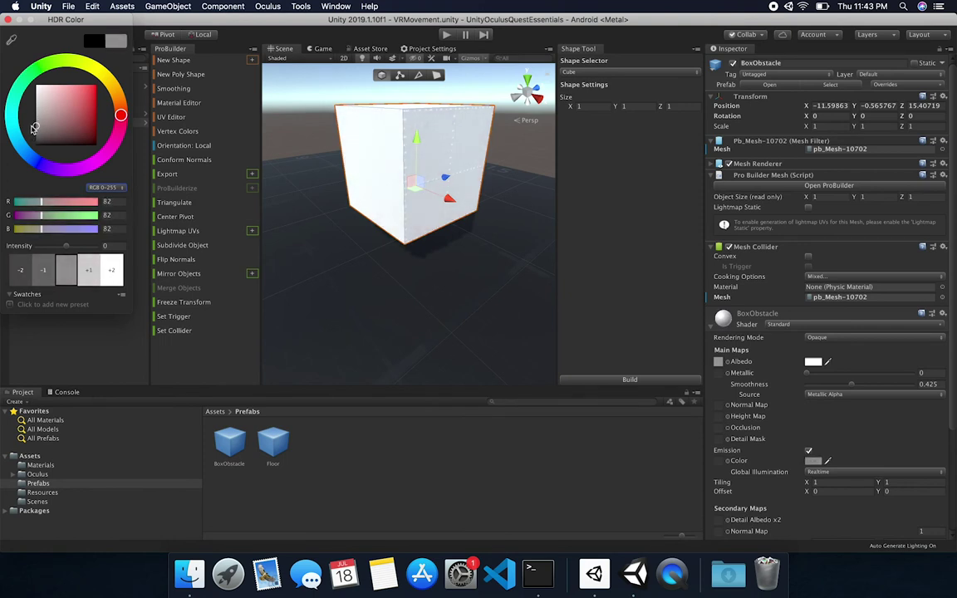
{"action": "key", "text": "Return"}
{"action": "left_click", "coordinate": [10, 20]}
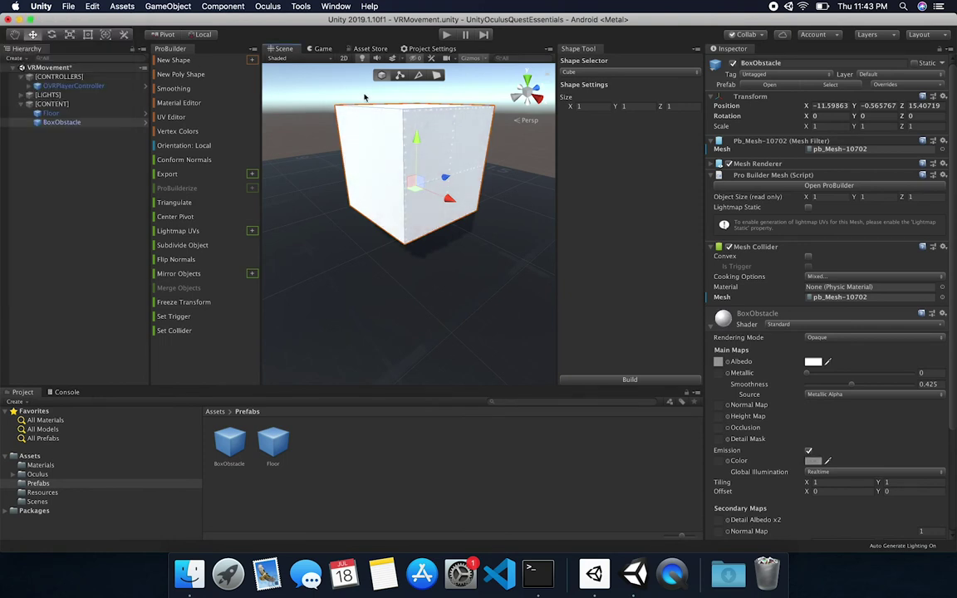
Set the smoothness of the Floor object's material to 0.1.
{"action": "left_click", "coordinate": [323, 87]}
{"action": "left_click_drag", "start_coordinate": [415, 114], "coordinate": [448, 186], "text": "alt"}
{"action": "left_click", "coordinate": [448, 186]}
{"action": "key", "text": "f"}
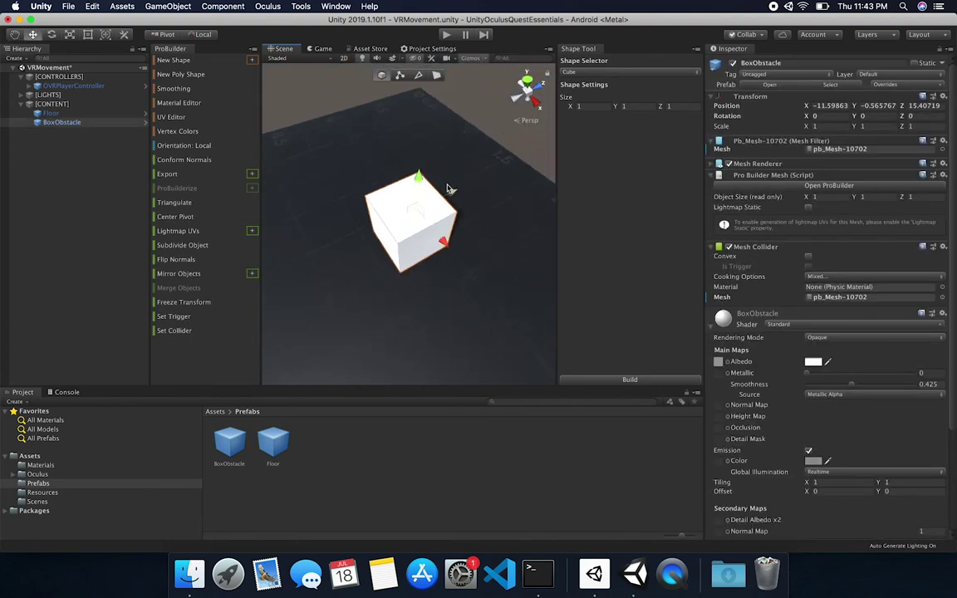
{"action": "middle_click_drag", "start_coordinate": [413, 259], "coordinate": [429, 196]}
{"action": "left_click", "coordinate": [388, 305]}
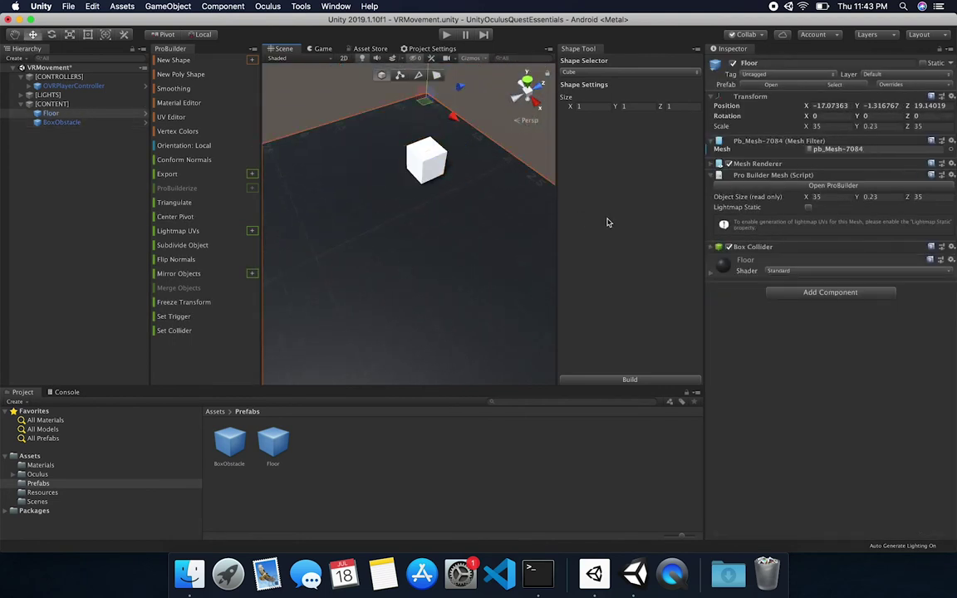
{"action": "left_click", "coordinate": [731, 262]}
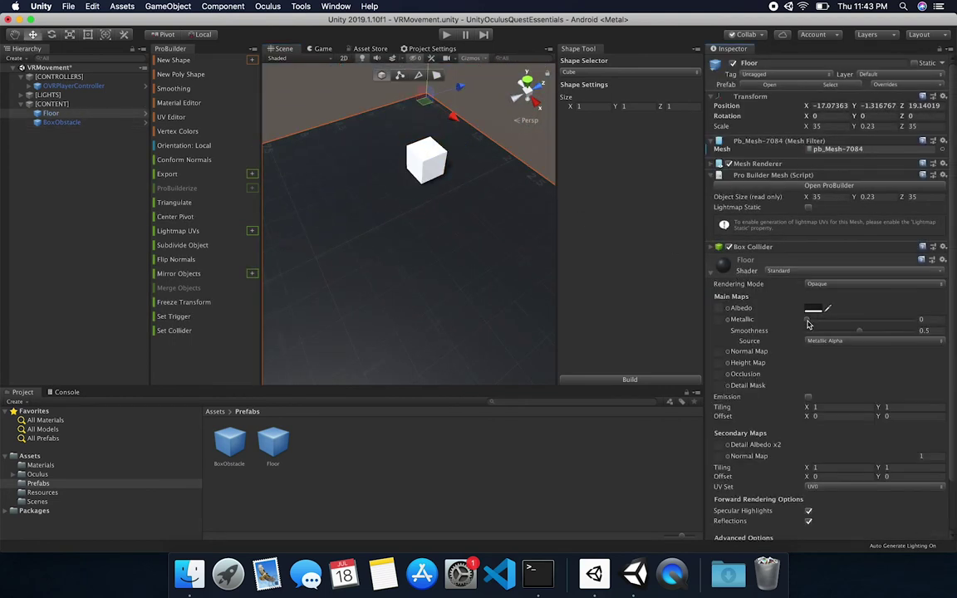
{"action": "left_click_drag", "start_coordinate": [859, 331], "coordinate": [820, 331]}
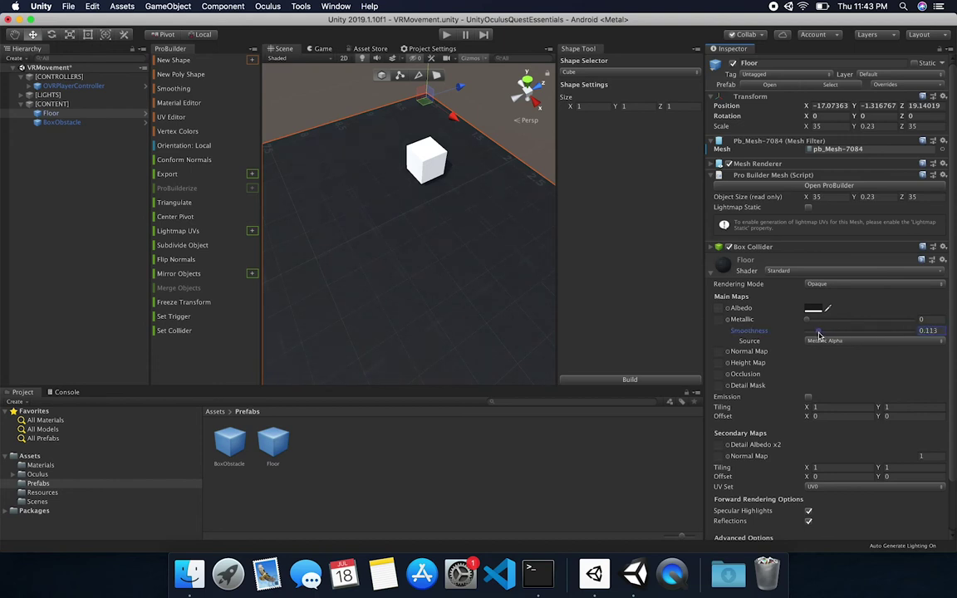
{"action": "left_click_drag", "start_coordinate": [360, 292], "coordinate": [438, 192], "text": "alt"}
{"action": "scroll", "coordinate": [438, 192], "scroll_direction": "down", "scroll_amount": 3}
{"action": "middle_click_drag", "start_coordinate": [438, 192], "coordinate": [472, 165]}
{"action": "left_click", "coordinate": [936, 330]}
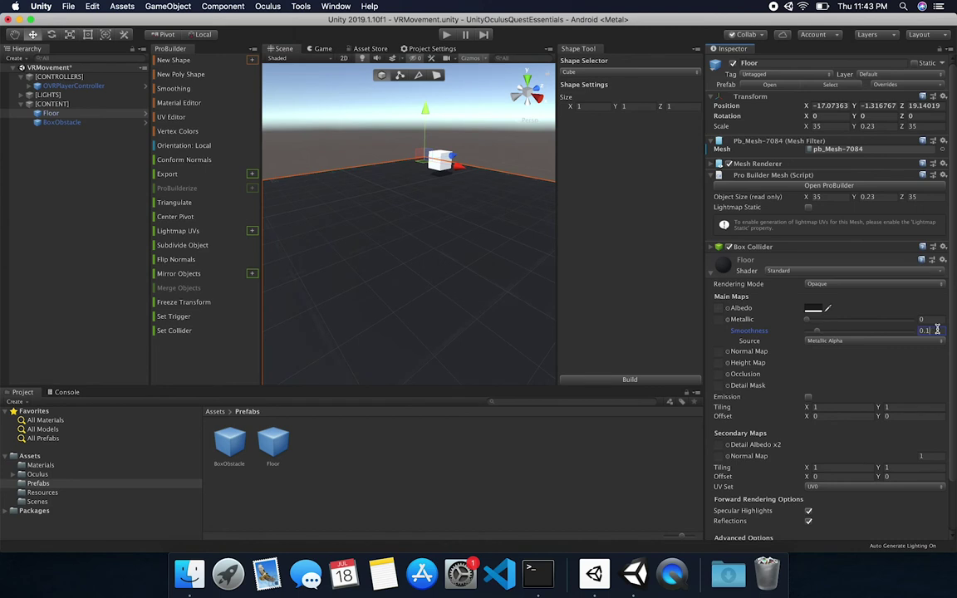
{"action": "left_click", "coordinate": [393, 156]}
Lower the BoxObstacle cube onto the floor, to about Y -1.07.
{"action": "left_click_drag", "start_coordinate": [448, 164], "coordinate": [373, 227], "text": "alt"}
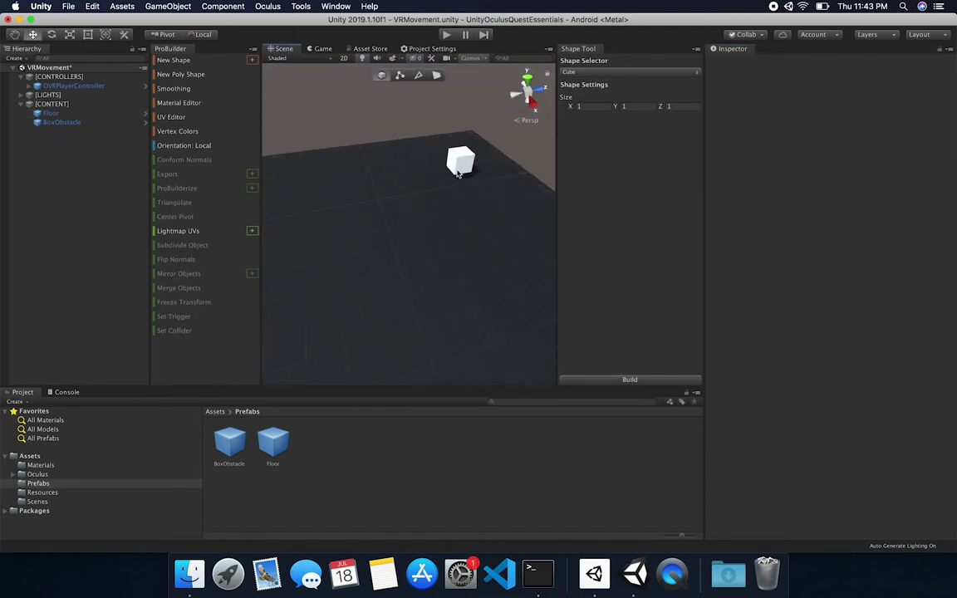
{"action": "left_click", "coordinate": [460, 167]}
{"action": "key", "text": "f"}
{"action": "left_click_drag", "start_coordinate": [463, 170], "coordinate": [413, 159], "text": "alt"}
{"action": "left_click_drag", "start_coordinate": [503, 209], "coordinate": [501, 194], "text": "alt"}
{"action": "left_click_drag", "start_coordinate": [413, 164], "coordinate": [413, 167]}
{"action": "left_click", "coordinate": [507, 165]}
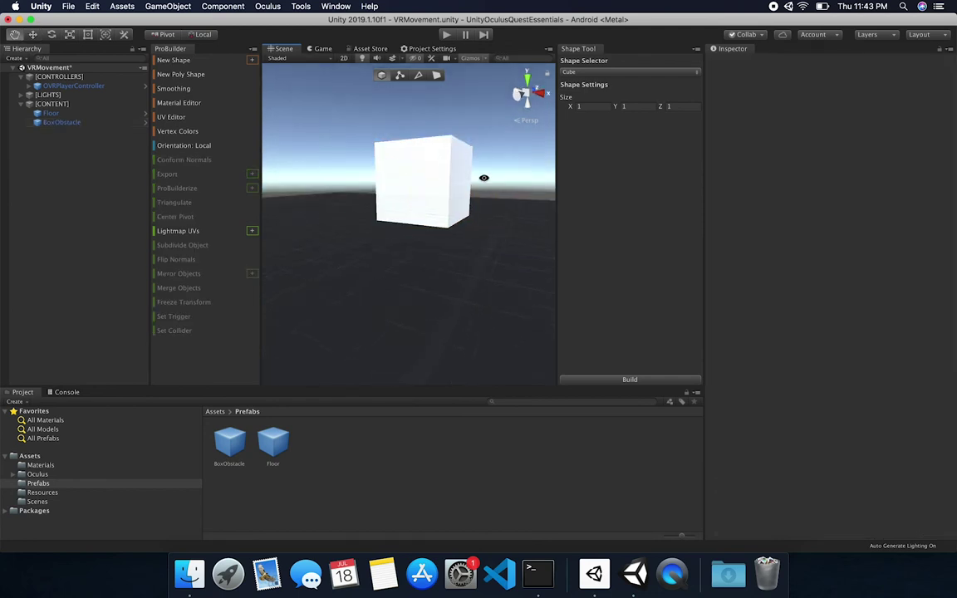
{"action": "left_click_drag", "start_coordinate": [490, 174], "coordinate": [344, 282], "text": "alt"}
{"action": "scroll", "coordinate": [350, 287], "scroll_direction": "down", "scroll_amount": 5}
{"action": "scroll", "coordinate": [401, 295], "scroll_direction": "down", "scroll_amount": 3}
{"action": "left_click_drag", "start_coordinate": [399, 294], "coordinate": [448, 257], "text": "alt"}
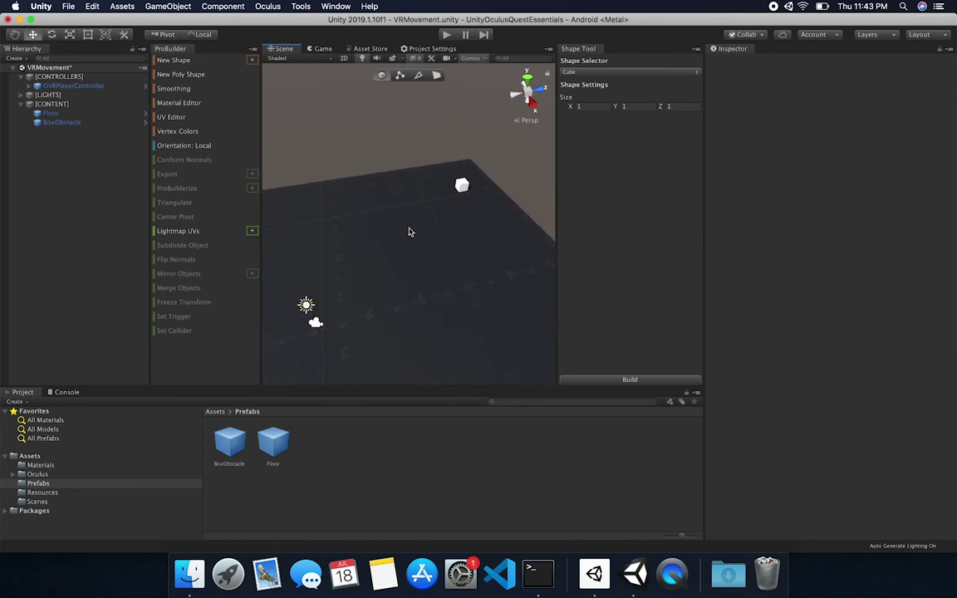
Move the BoxObstacle to about Z 10.03 and scale it up uniformly to about 2.39, using the player controller as size reference.
{"action": "left_click", "coordinate": [65, 86]}
{"action": "left_click_drag", "start_coordinate": [349, 298], "coordinate": [460, 270], "text": "alt"}
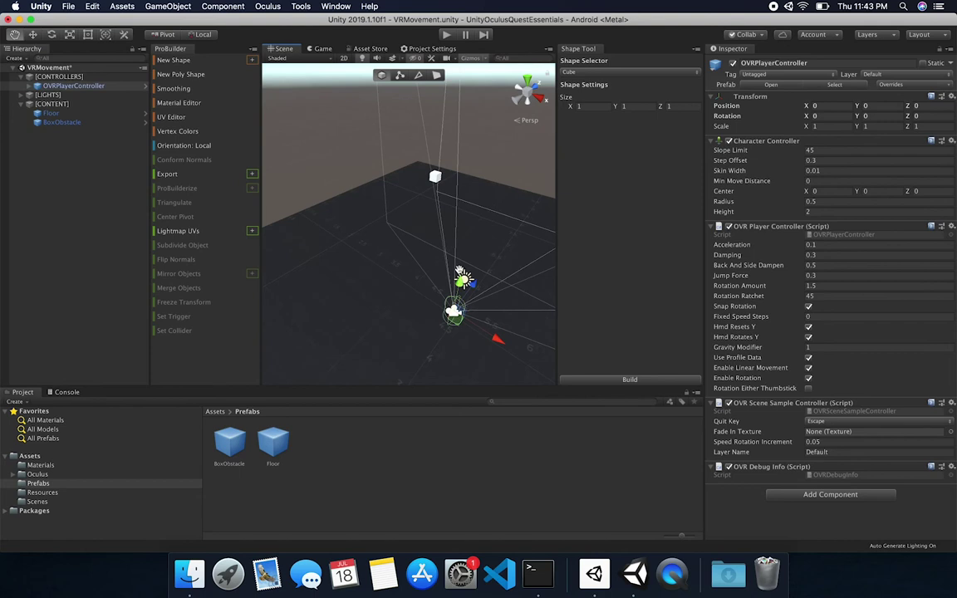
{"action": "left_click", "coordinate": [432, 178]}
{"action": "left_click_drag", "start_coordinate": [455, 165], "coordinate": [487, 197]}
{"action": "key", "text": "r"}
{"action": "key", "text": "w"}
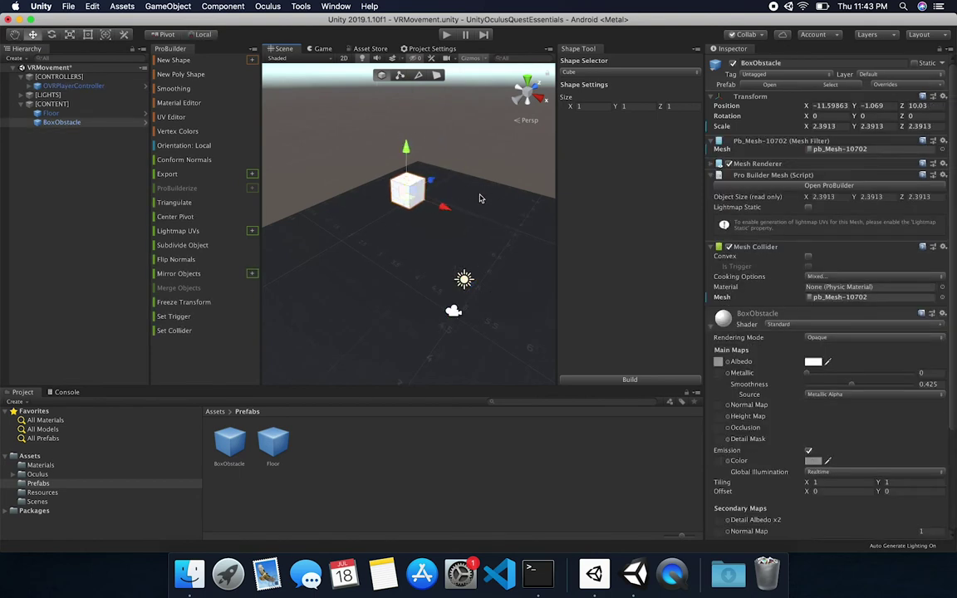
Set the BoxObstacle's scale to 2.5 on the X, Y and Z axes.
{"action": "left_click", "coordinate": [845, 126]}
{"action": "type", "text": "2.5"}
{"action": "key", "text": "Tab"}
{"action": "type", "text": "2.5"}
{"action": "key", "text": "Tab"}
{"action": "type", "text": "2.5"}
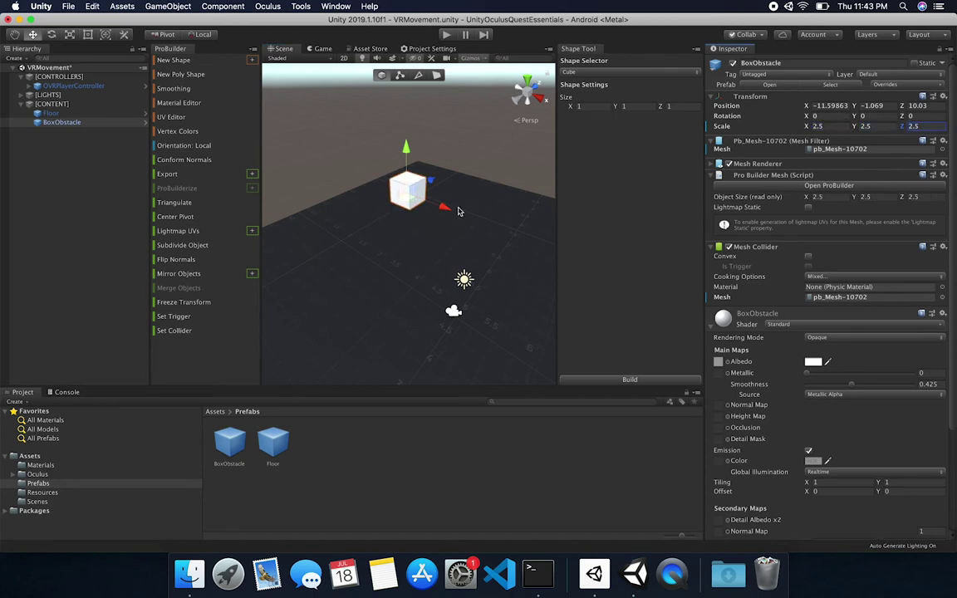
Duplicate the BoxObstacle and move the copy across the floor to about X 11.04.
{"action": "scroll", "coordinate": [359, 222], "scroll_direction": "down", "scroll_amount": 3}
{"action": "middle_click_drag", "start_coordinate": [393, 259], "coordinate": [342, 205]}
{"action": "key", "text": "super+d"}
{"action": "left_click_drag", "start_coordinate": [374, 150], "coordinate": [413, 143]}
{"action": "key", "text": "r"}
{"action": "scroll", "coordinate": [441, 153], "scroll_direction": "down", "scroll_amount": 5}
{"action": "key", "text": "w"}
Create three more BoxObstacle duplicates and spread them over the floor, varying their size.
{"action": "key", "text": "super+d"}
{"action": "key", "text": "super+d"}
{"action": "left_click_drag", "start_coordinate": [482, 214], "coordinate": [401, 222]}
{"action": "key", "text": "super+d"}
{"action": "key", "text": "r"}
{"action": "key", "text": "w"}
{"action": "left_click_drag", "start_coordinate": [390, 272], "coordinate": [360, 264]}
{"action": "left_click_drag", "start_coordinate": [402, 263], "coordinate": [329, 295], "text": "alt"}
Duplicate another BoxObstacle and shape it into a wall about 15.7 × 4.5 × 0.77 at the floor's corner.
{"action": "key", "text": "super+d"}
{"action": "left_click_drag", "start_coordinate": [350, 231], "coordinate": [512, 274]}
{"action": "key", "text": "r"}
{"action": "key", "text": "w"}
{"action": "left_click_drag", "start_coordinate": [444, 193], "coordinate": [419, 148]}
{"action": "key", "text": "super+z"}
{"action": "key", "text": "r"}
{"action": "key", "text": "w"}
{"action": "mouse_move", "coordinate": [417, 188]}
{"action": "left_mouse_down"}
{"action": "mouse_move", "coordinate": [408, 169]}
{"action": "mouse_move", "coordinate": [377, 196]}
{"action": "mouse_move", "coordinate": [432, 195]}
{"action": "left_mouse_up"}
{"action": "key", "text": "f"}
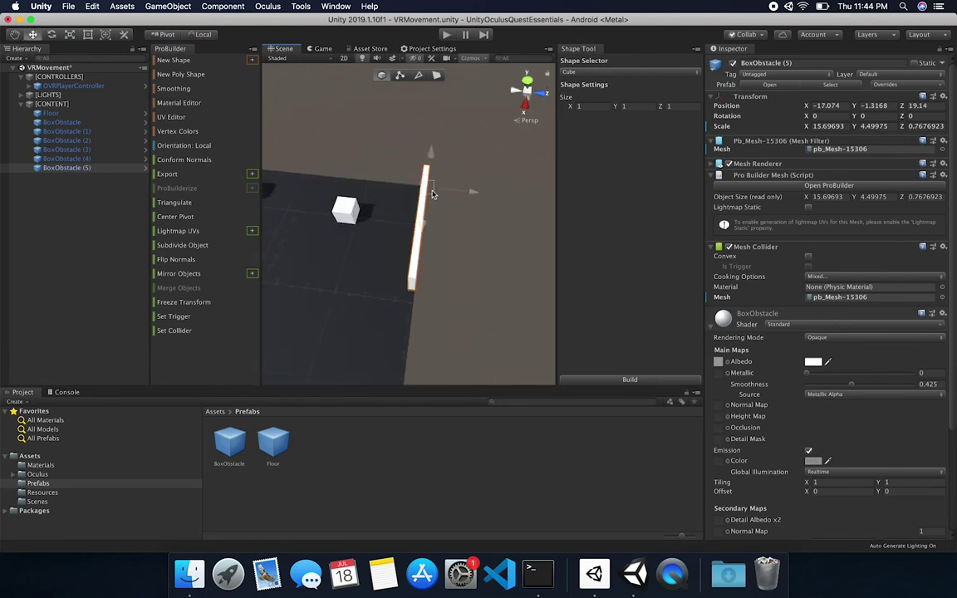
Duplicate the original BoxObstacle, place the copy beside it near the wall, and scale it uniformly to about 1.72.
{"action": "left_click", "coordinate": [484, 244]}
{"action": "left_click_drag", "start_coordinate": [486, 243], "coordinate": [483, 276], "text": "alt"}
{"action": "left_click", "coordinate": [356, 173]}
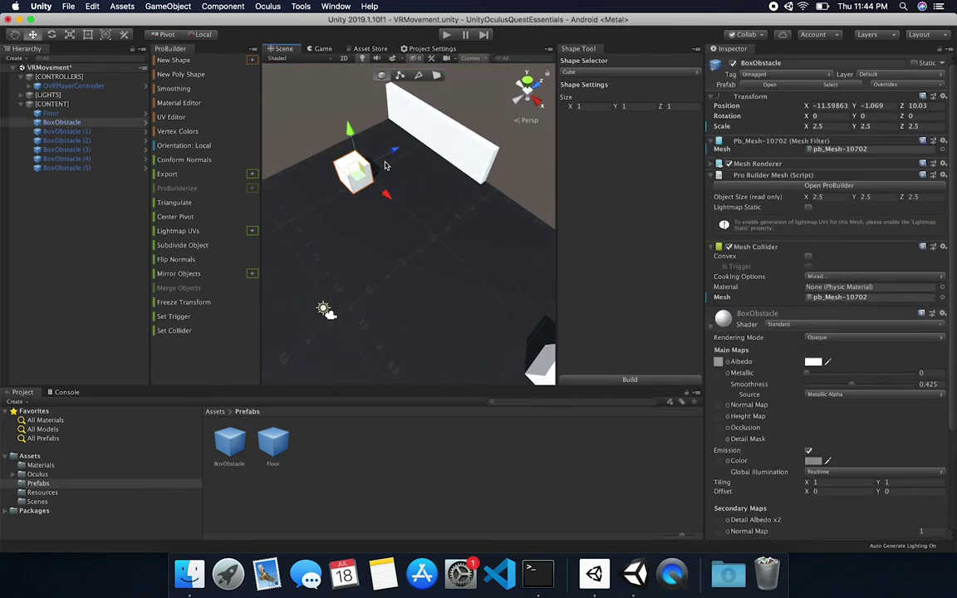
{"action": "left_click_drag", "start_coordinate": [385, 166], "coordinate": [401, 156]}
{"action": "key", "text": "r"}
{"action": "left_click_drag", "start_coordinate": [374, 166], "coordinate": [385, 167]}
{"action": "key", "text": "w"}
{"action": "key", "text": "r"}
{"action": "mouse_move", "coordinate": [399, 186]}
{"action": "left_mouse_down"}
{"action": "mouse_move", "coordinate": [441, 218]}
{"action": "mouse_move", "coordinate": [414, 201]}
{"action": "mouse_move", "coordinate": [394, 203]}
{"action": "left_mouse_up"}
Rename all six numbered obstacle copies under [CONTENT] as BoxObstacle.
{"action": "middle_click_drag", "start_coordinate": [388, 223], "coordinate": [392, 115]}
{"action": "left_click_drag", "start_coordinate": [392, 114], "coordinate": [490, 171], "text": "alt"}
{"action": "left_click", "coordinate": [375, 200]}
{"action": "left_click", "coordinate": [370, 198]}
{"action": "left_click_drag", "start_coordinate": [370, 198], "coordinate": [474, 178], "text": "alt"}
{"action": "middle_click_drag", "start_coordinate": [495, 255], "coordinate": [363, 166]}
{"action": "left_click_drag", "start_coordinate": [363, 166], "coordinate": [450, 219], "text": "alt"}
{"action": "left_click", "coordinate": [61, 122]}
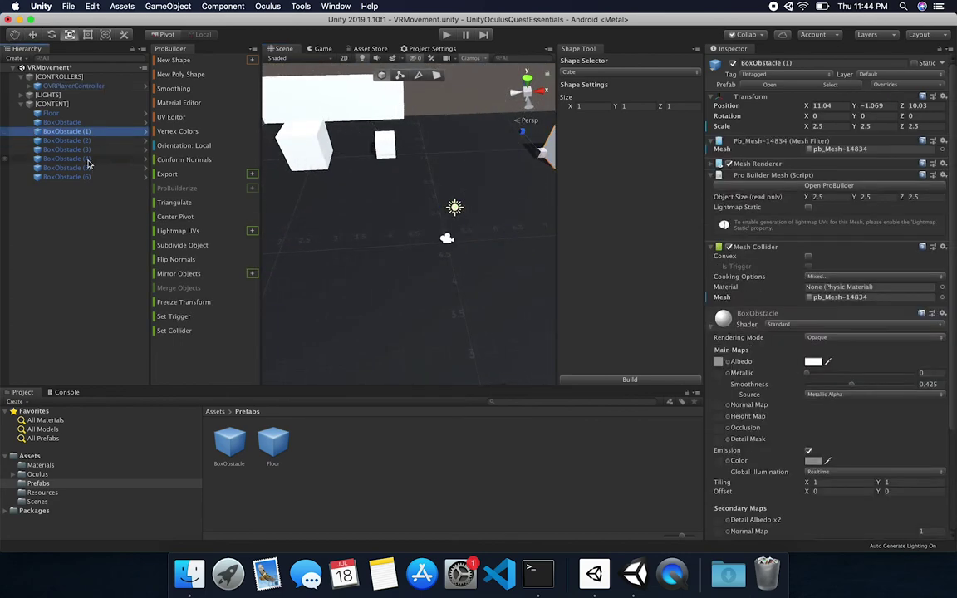
{"action": "left_click", "coordinate": [79, 177], "text": "shift"}
{"action": "left_click", "coordinate": [766, 64]}
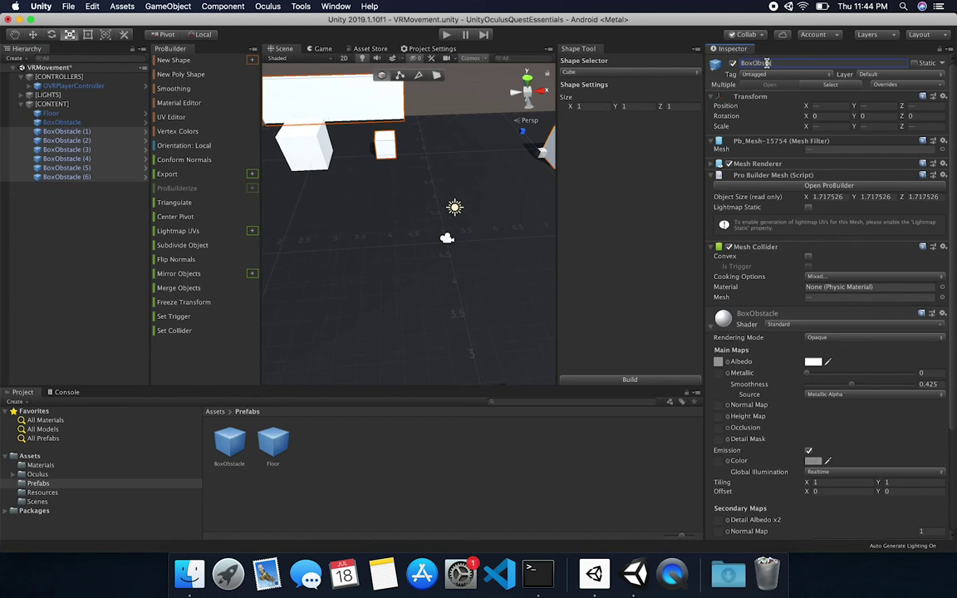
{"action": "key", "text": "Return"}
{"action": "left_click", "coordinate": [38, 224]}
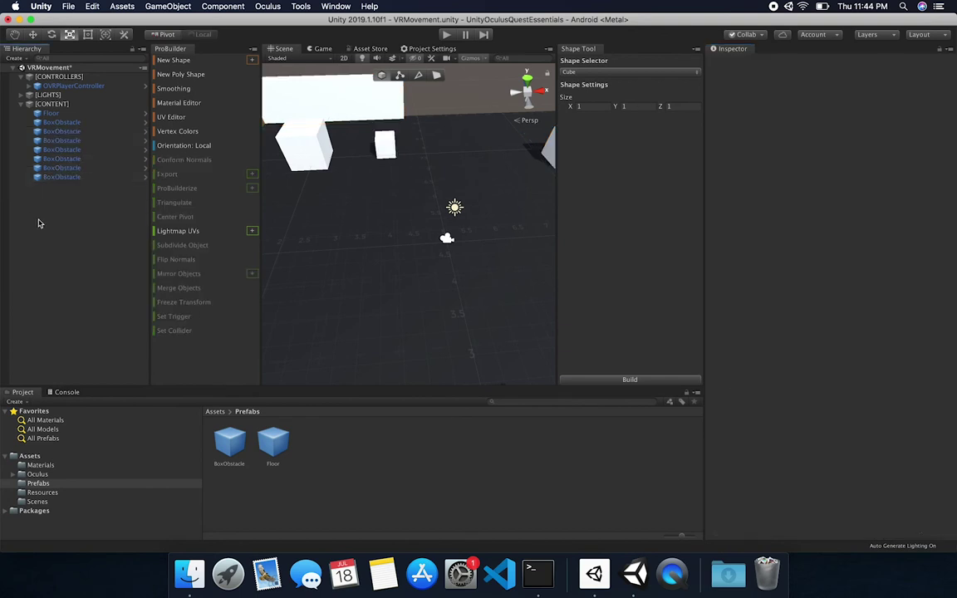
Collapse the [CONTENT] group and save the VRMovement scene.
{"action": "left_click", "coordinate": [19, 104]}
{"action": "left_click_drag", "start_coordinate": [503, 286], "coordinate": [305, 301], "text": "alt"}
{"action": "middle_click_drag", "start_coordinate": [428, 288], "coordinate": [454, 293]}
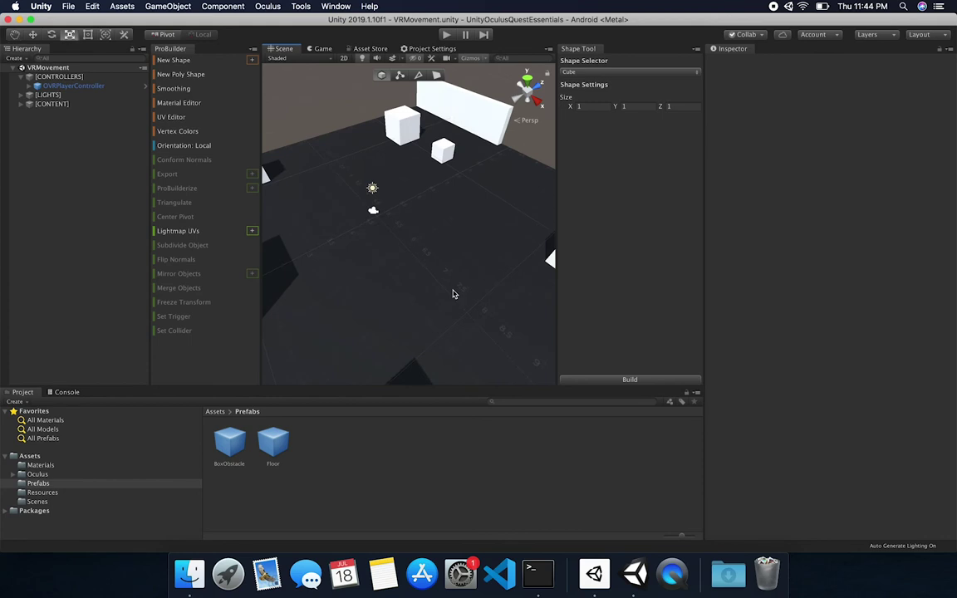
View the whole obstacle layout from above and select the OVRPlayerController to show its components.
{"action": "scroll", "coordinate": [454, 293], "scroll_direction": "down", "scroll_amount": 5}
{"action": "left_click_drag", "start_coordinate": [453, 293], "coordinate": [472, 297], "text": "alt"}
{"action": "left_click_drag", "start_coordinate": [386, 291], "coordinate": [417, 234], "text": "alt"}
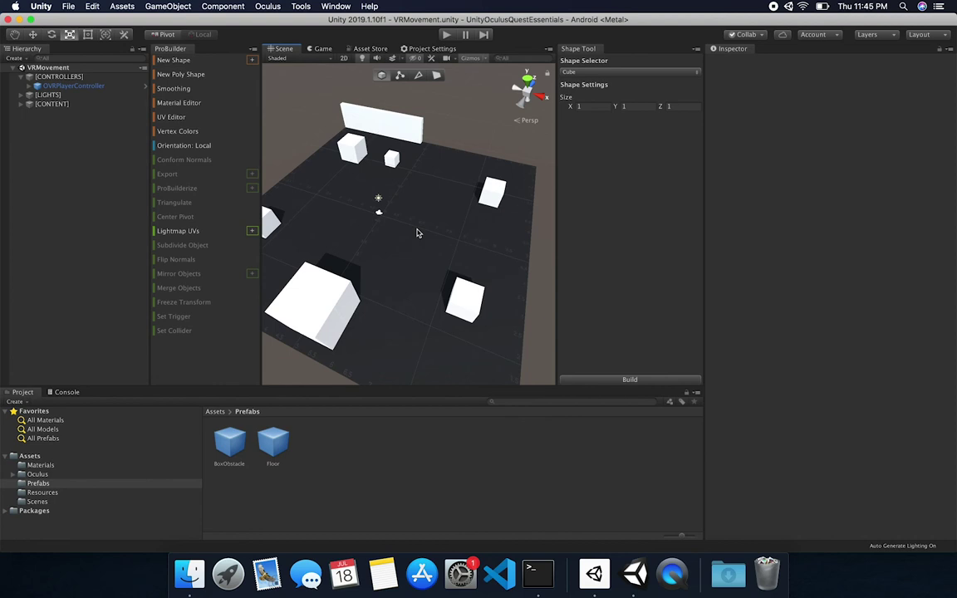
{"action": "left_click", "coordinate": [378, 213]}
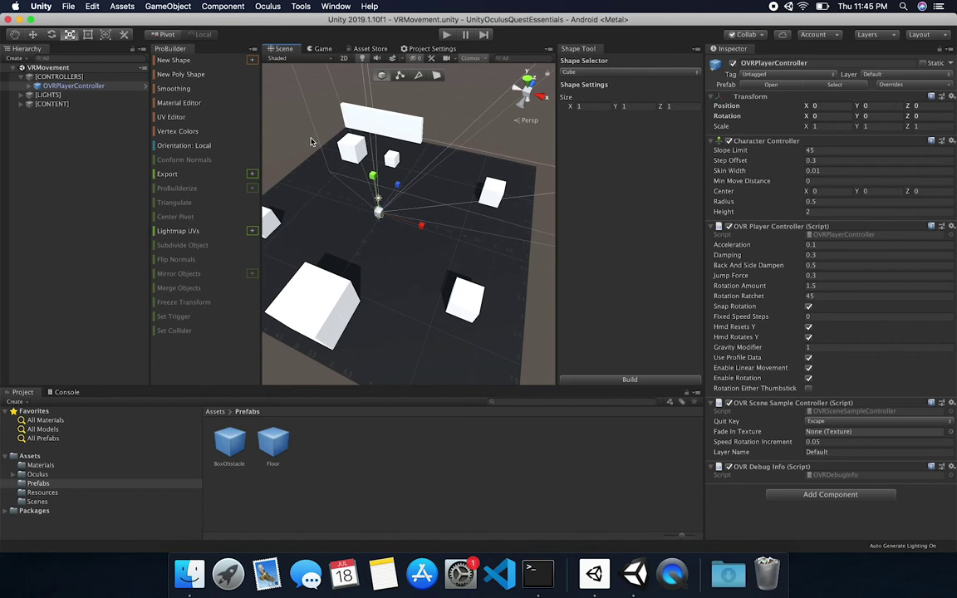
Open the project's Build Settings.
{"action": "left_click", "coordinate": [69, 7]}
{"action": "left_click", "coordinate": [79, 115]}
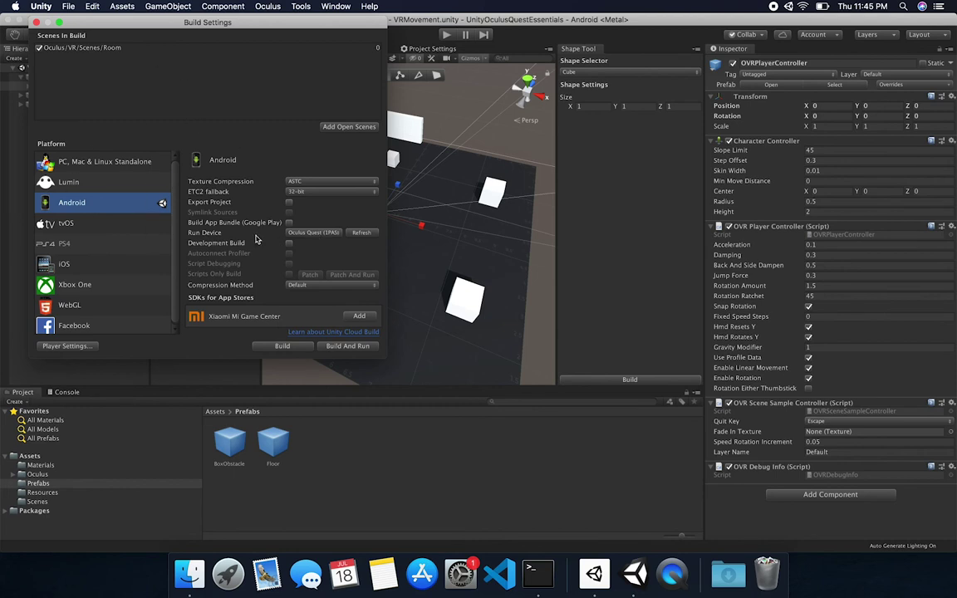
{"action": "left_click", "coordinate": [350, 352]}
{"action": "left_click", "coordinate": [489, 150]}
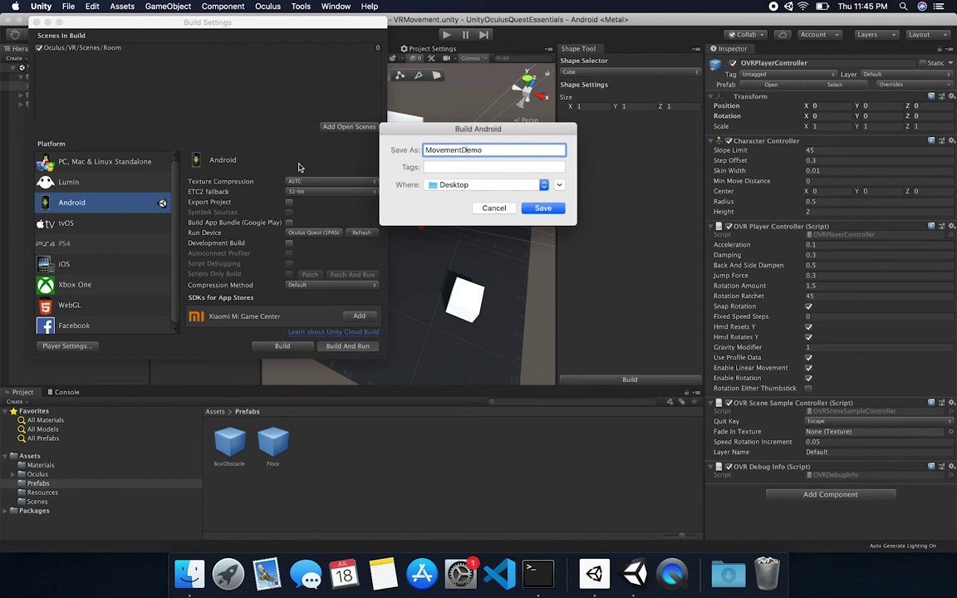
{"action": "left_click", "coordinate": [493, 209]}
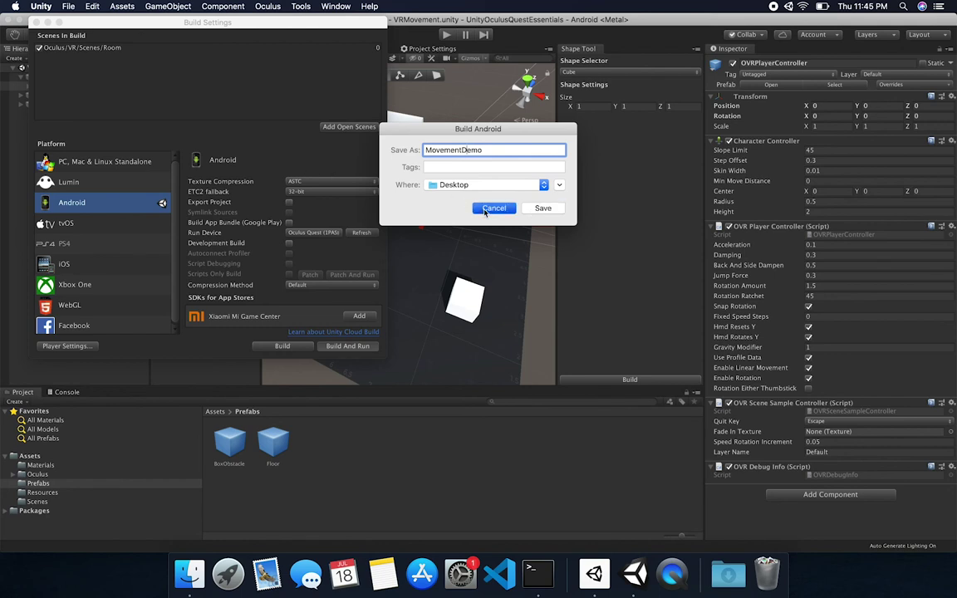
Replace the Oculus/VR/Scenes/Room scene in the build list with the open VRMovement scene.
{"action": "left_click", "coordinate": [116, 50]}
{"action": "key", "text": "Delete"}
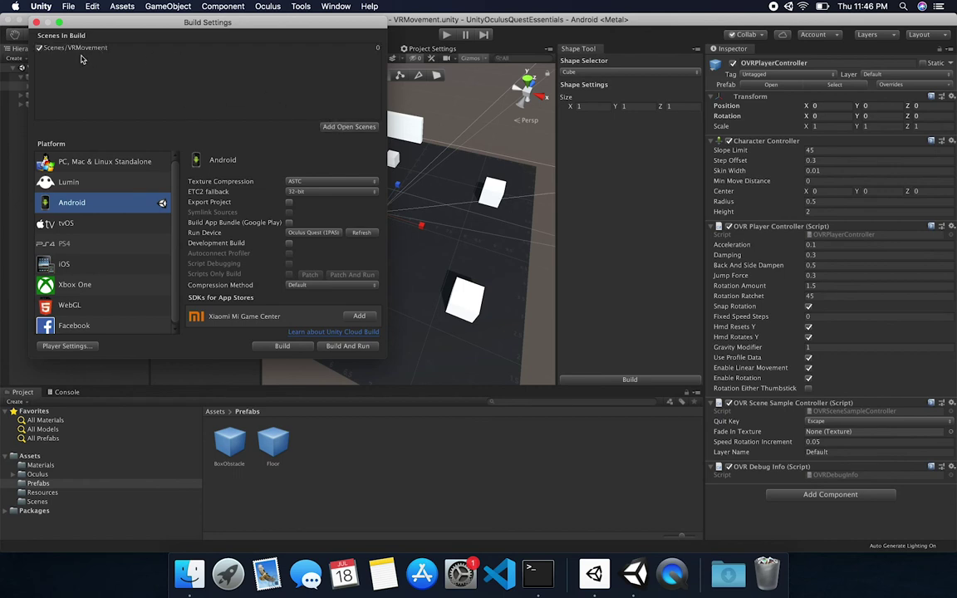
Build and run the Android app, saving it as VRMovement on the Desktop.
{"action": "left_click", "coordinate": [345, 347]}
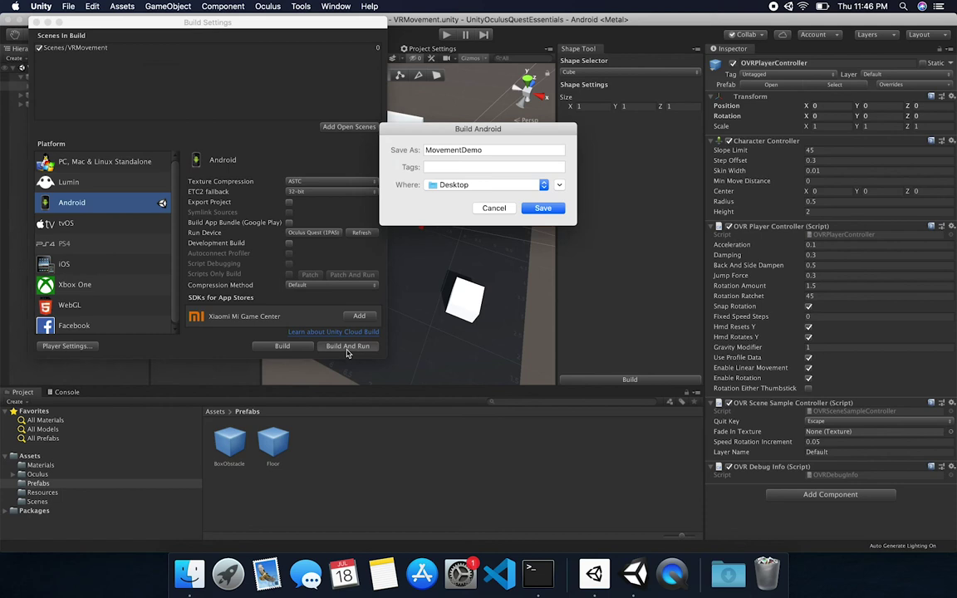
{"action": "left_click", "coordinate": [495, 151]}
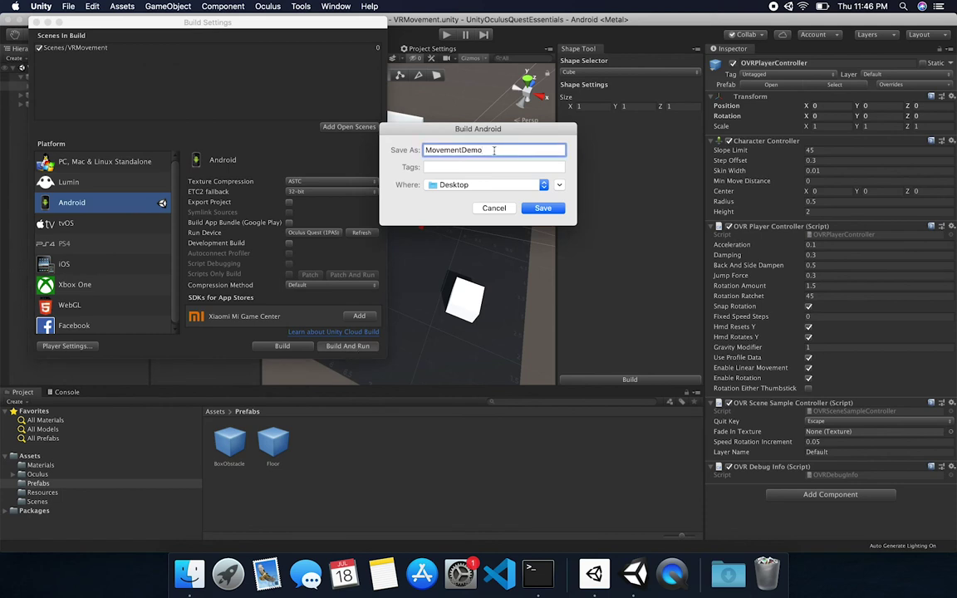
{"action": "key", "text": "super+a"}
{"action": "type", "text": "VR"}
{"action": "left_click", "coordinate": [543, 208]}
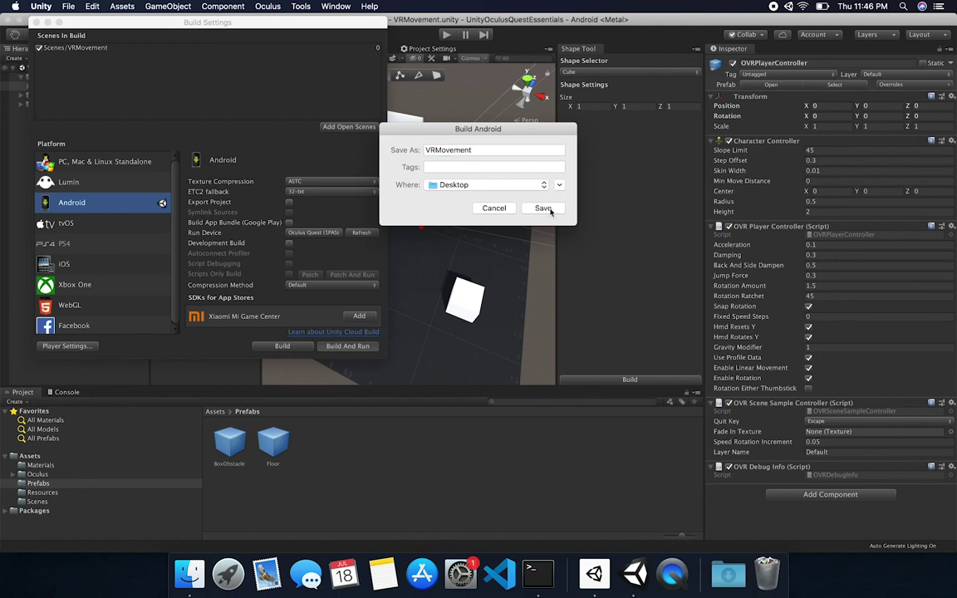